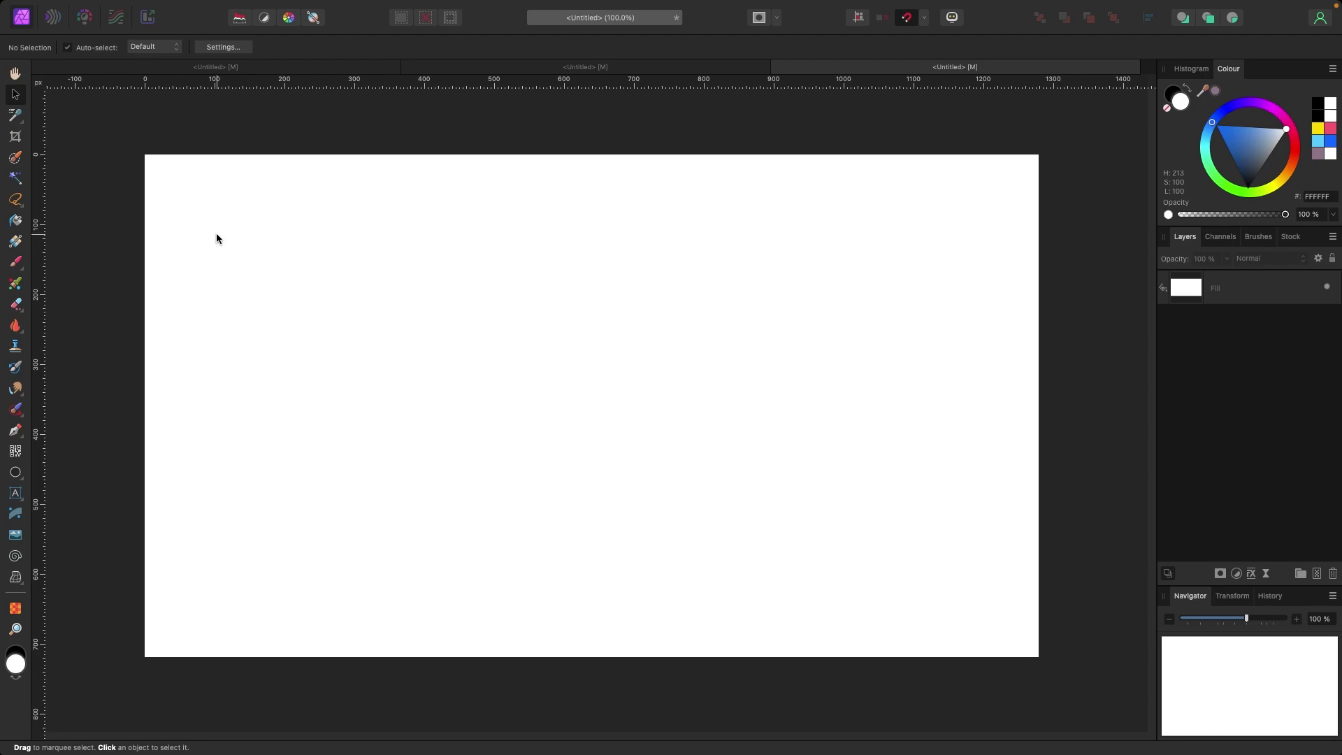
- Reset the studio panels to their default layout from the Window > Studio menu
left_click(489, 8)
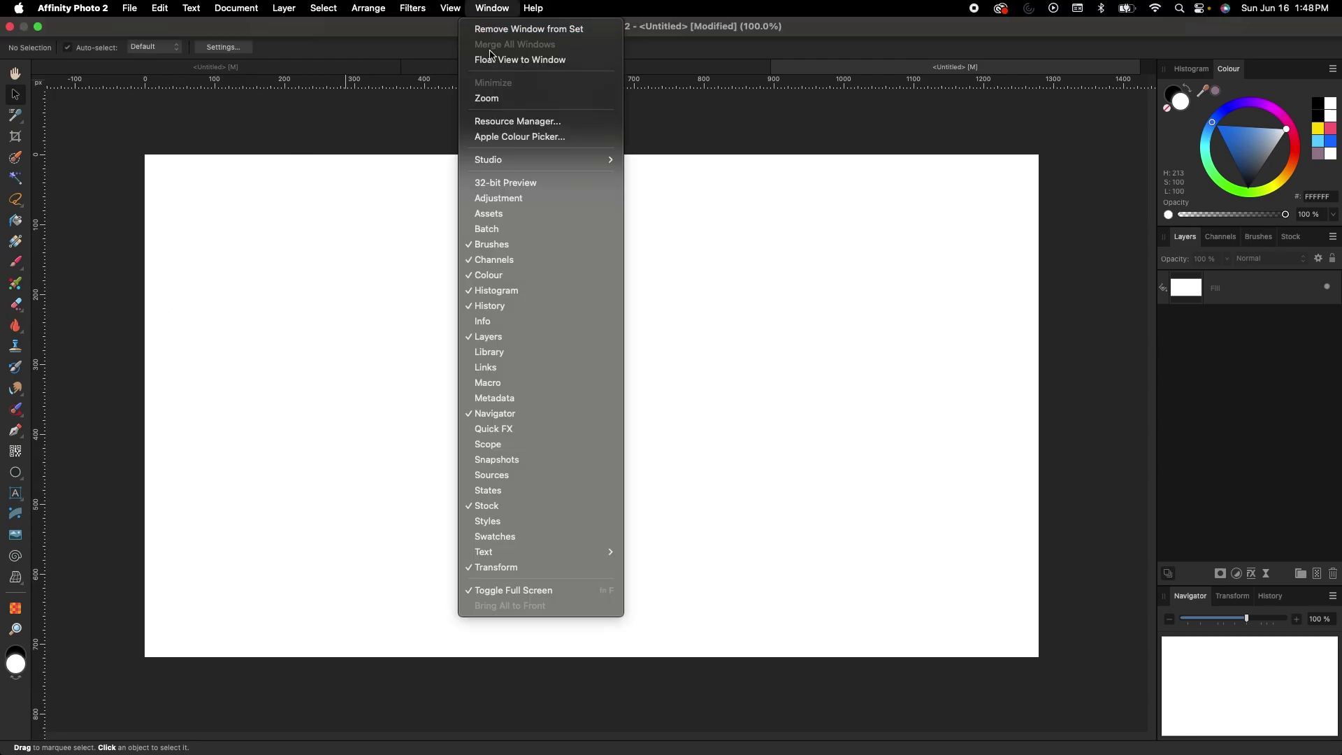
mouse_move(520, 160)
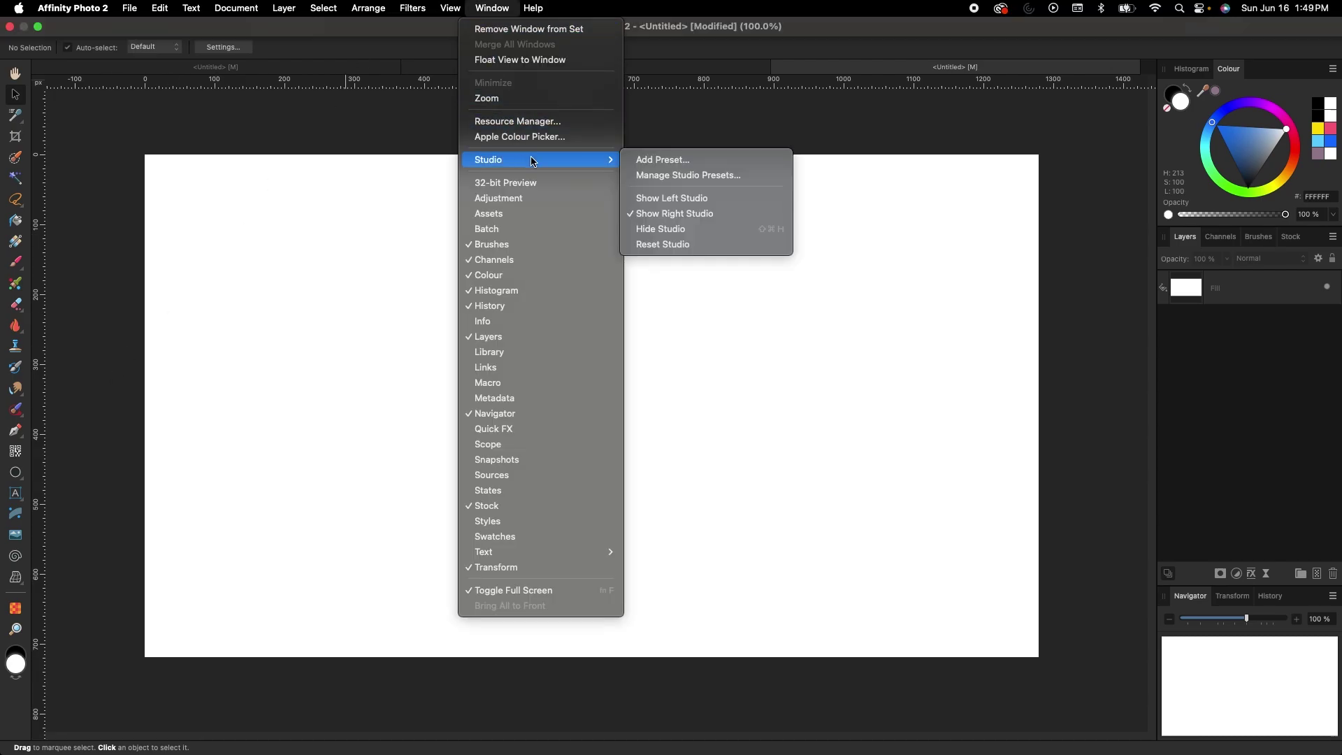
left_click(701, 245)
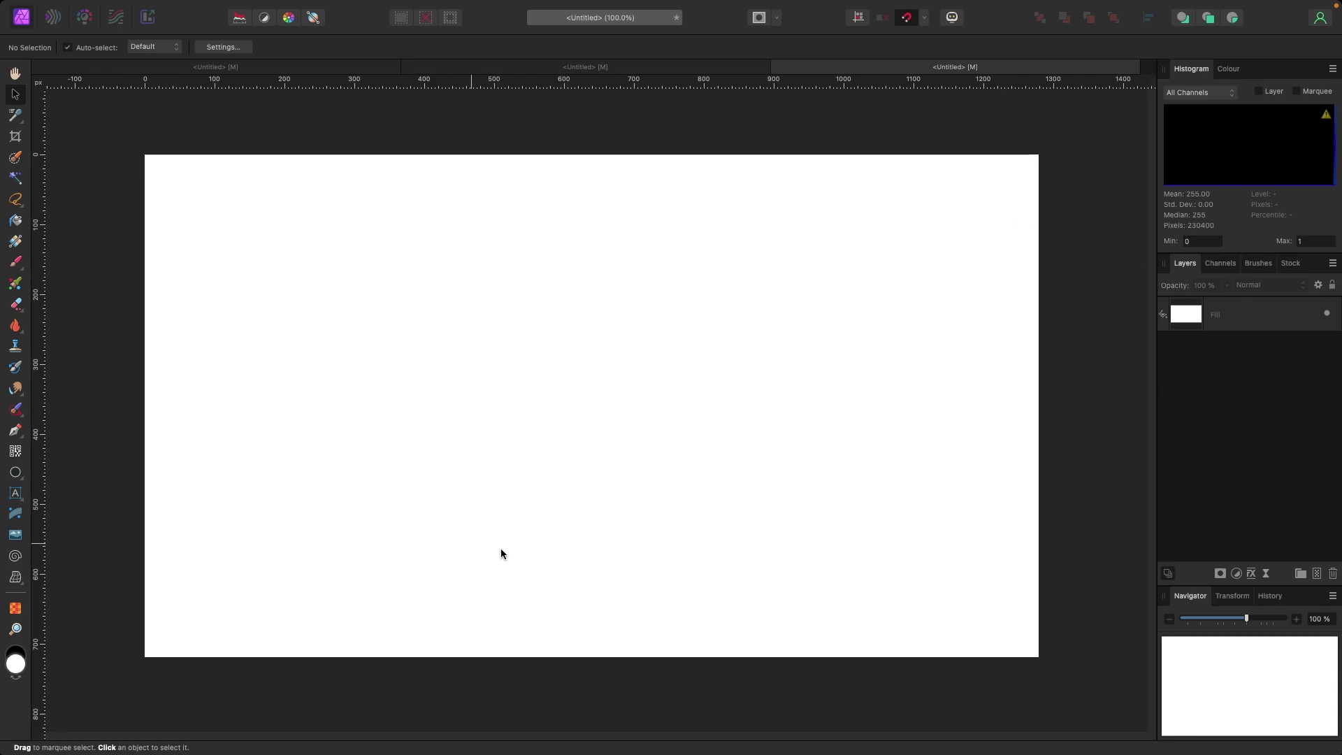
- Select the white Fill layer and test its transparency, fading it out and restoring full opacity
left_click(1216, 315)
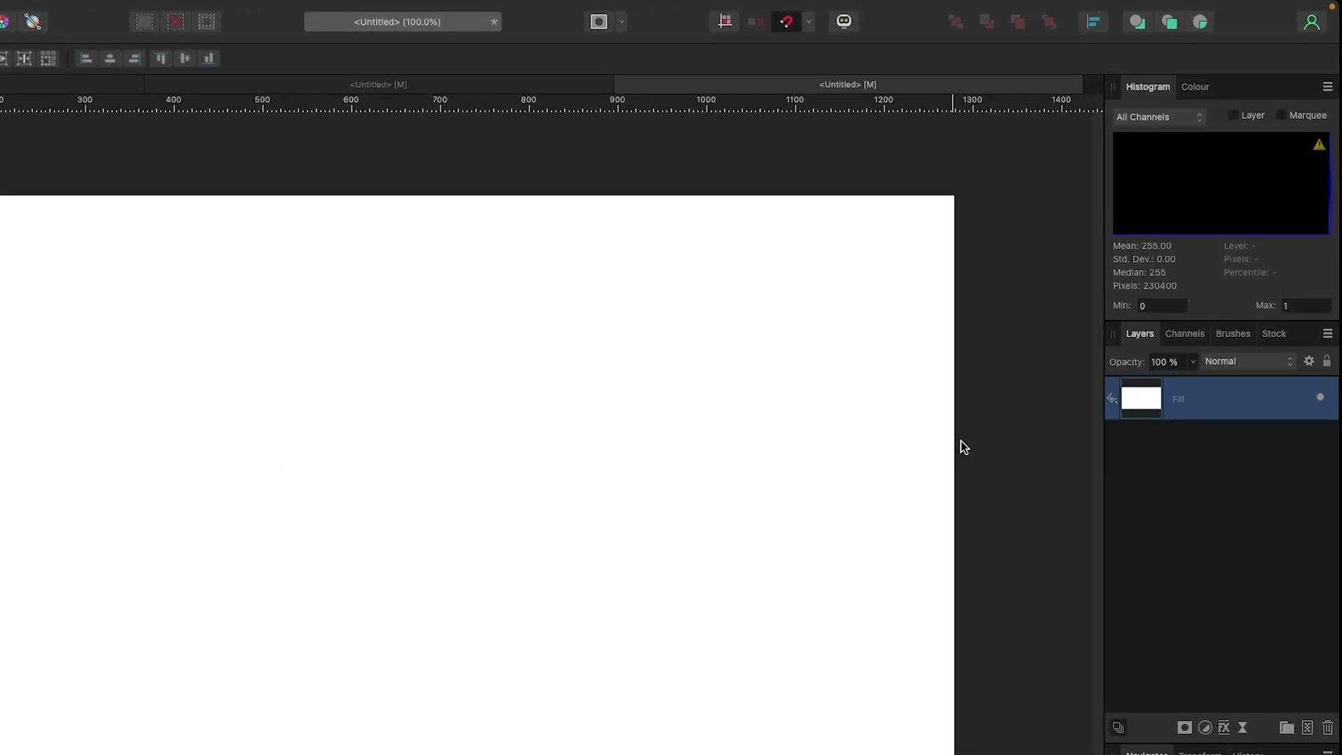
left_click(1194, 88)
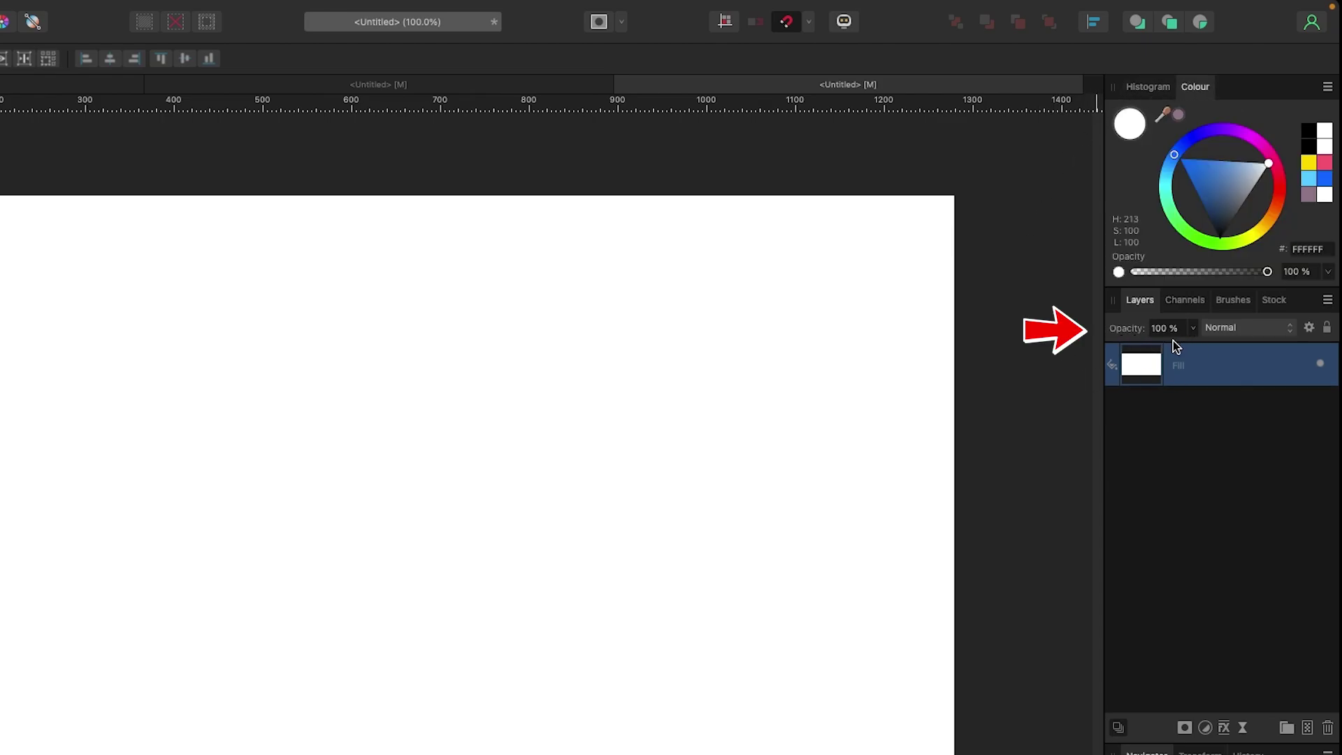
left_click(1194, 328)
left_click_drag(1193, 346, 1272, 367)
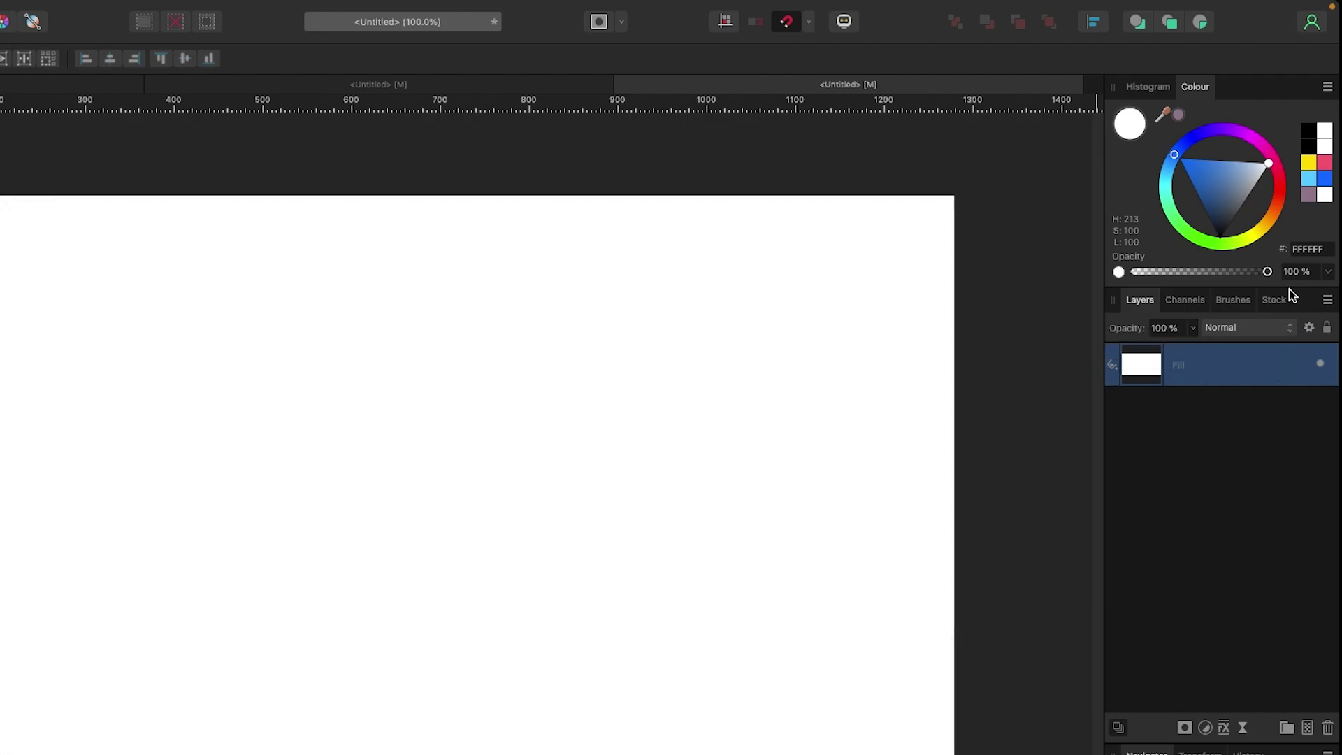
left_click_drag(1266, 271, 1096, 282)
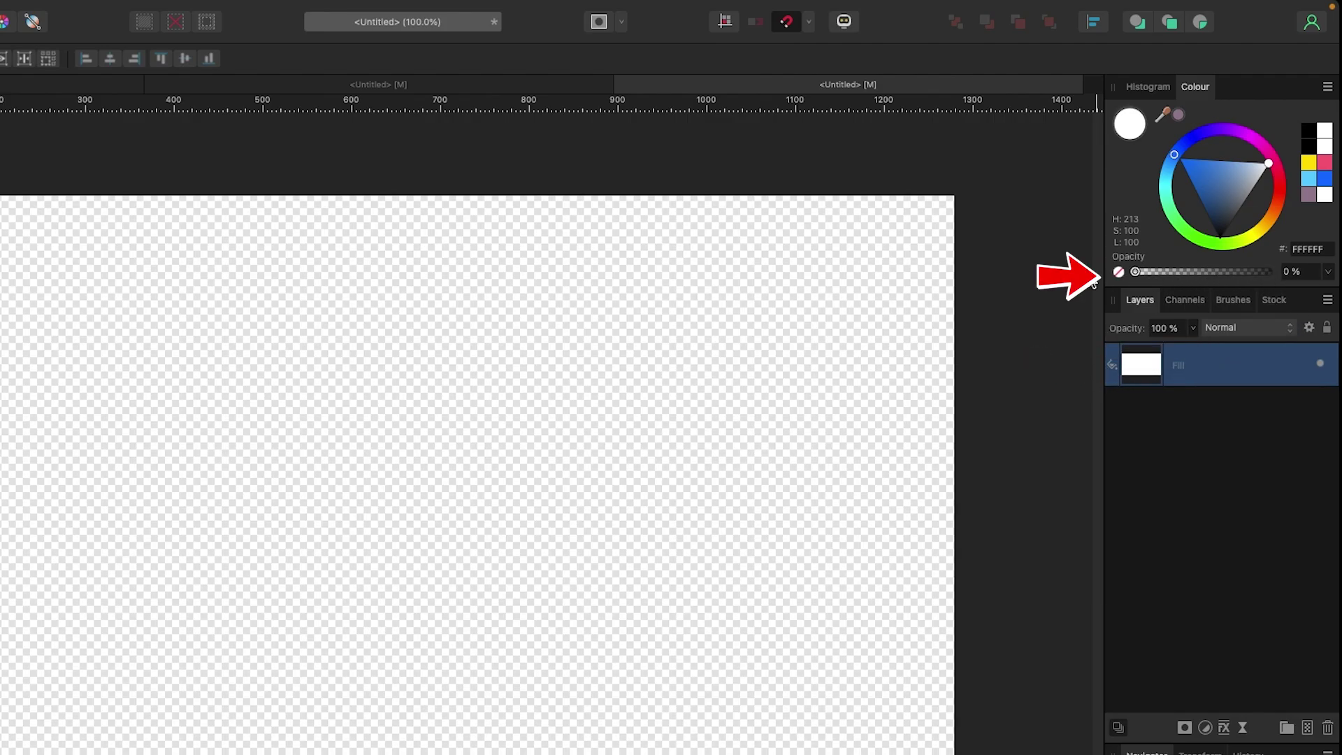
left_click_drag(1176, 273, 1279, 268)
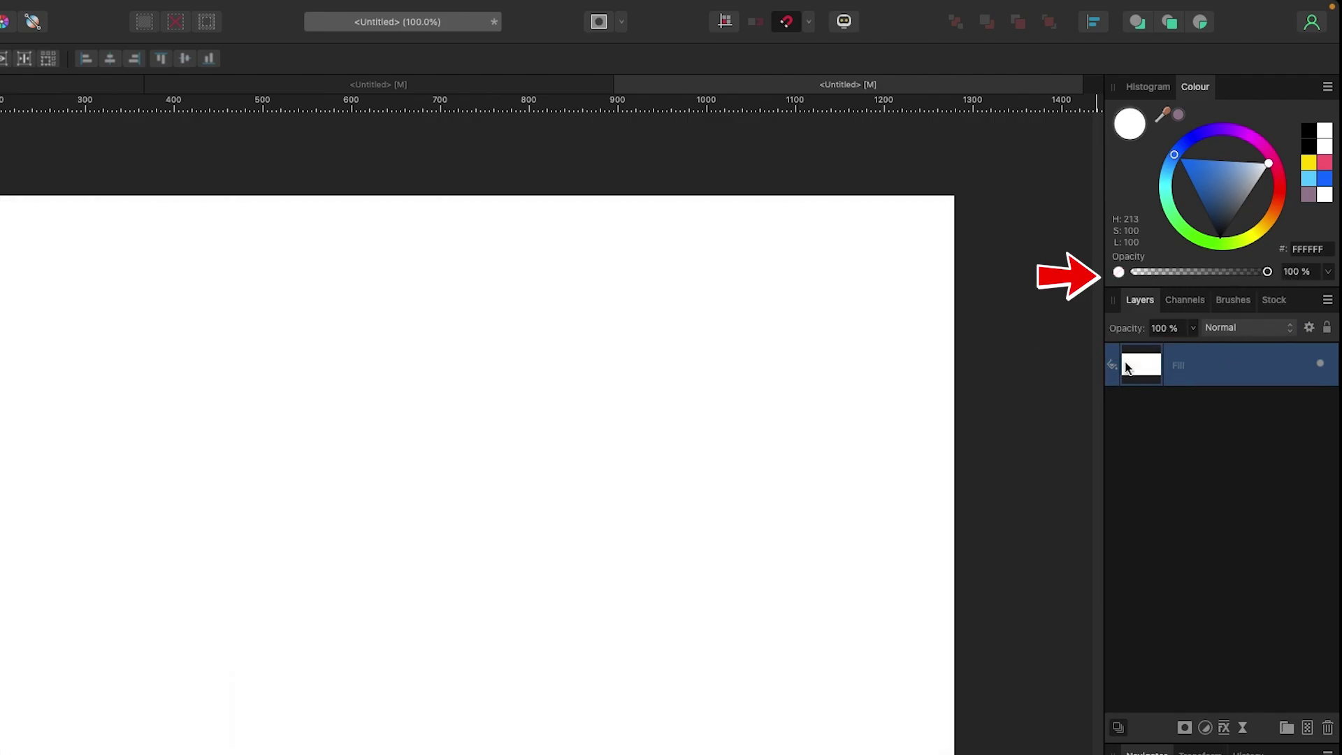
- Switch the Colour slider to Noise and try several grain amounts on the fill, ending at 0%
left_click(1119, 272)
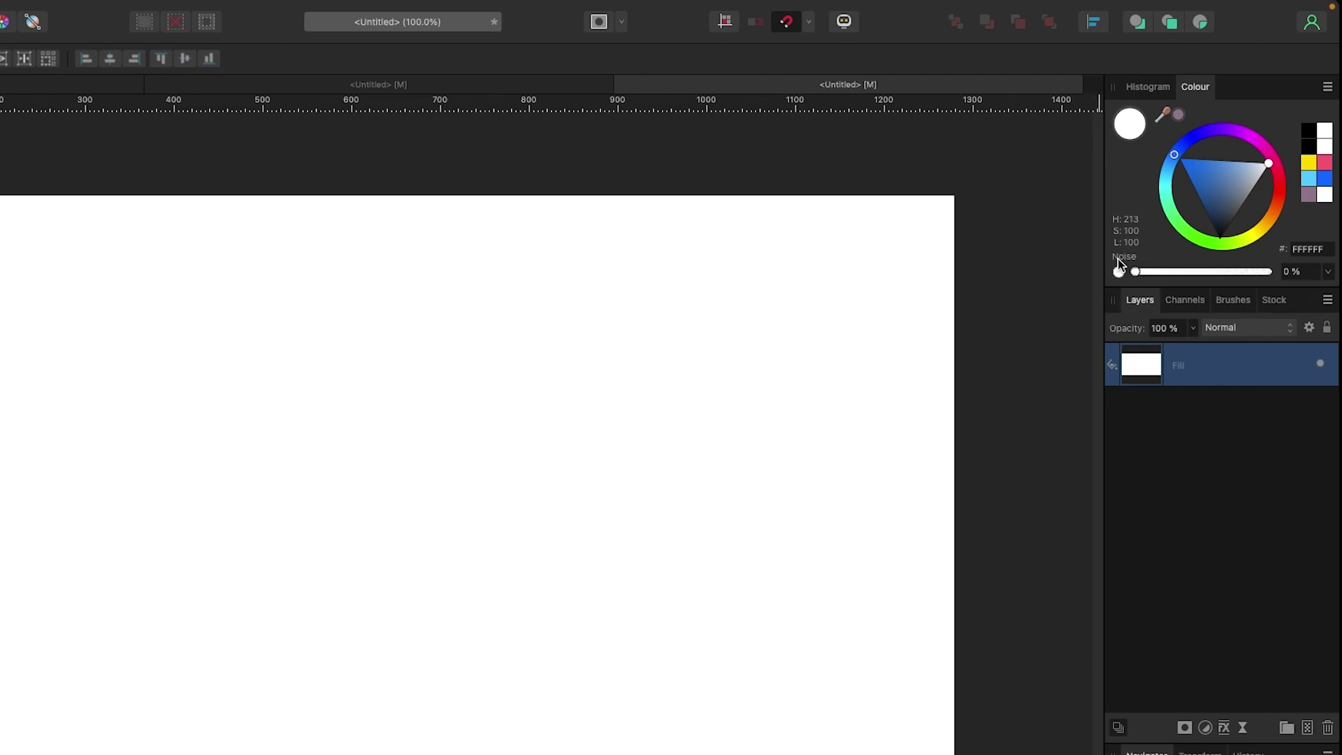
left_click_drag(1136, 272, 1263, 274)
key("super+plus")
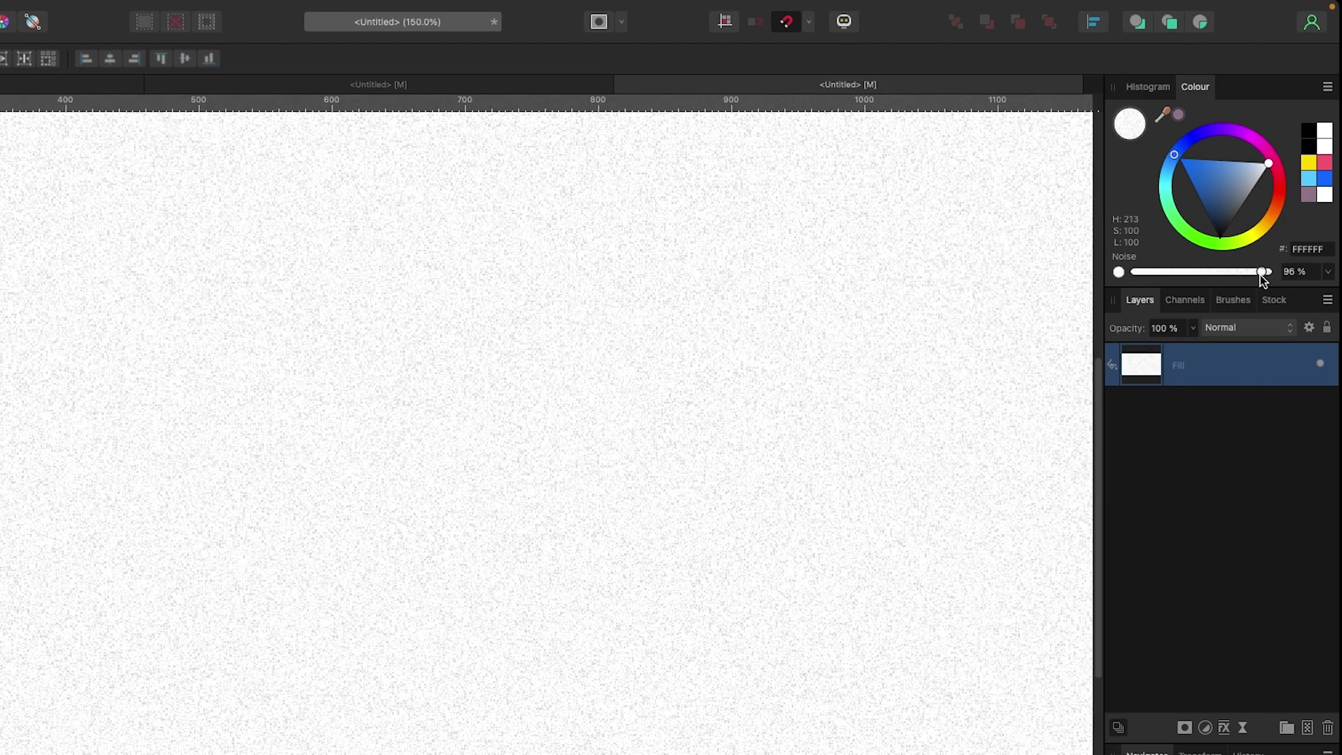
left_click_drag(1260, 271, 1059, 266)
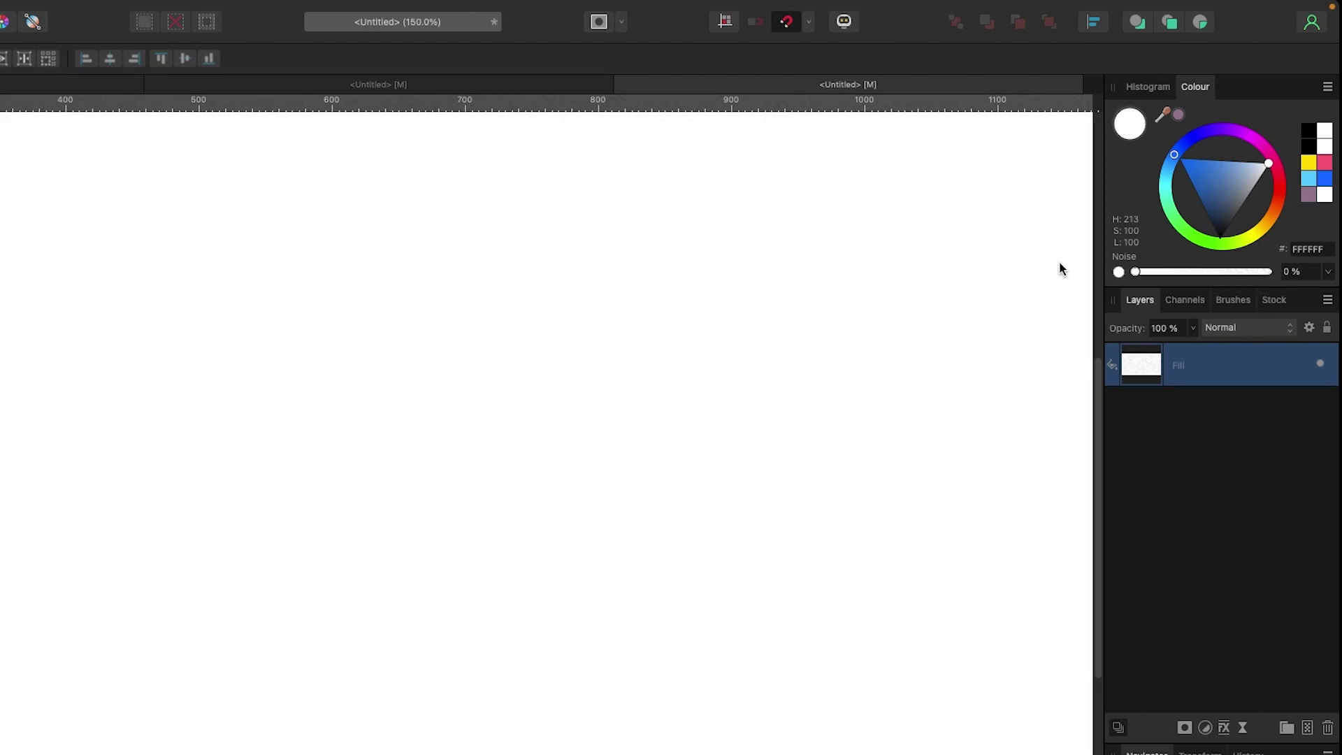
left_click(1244, 272)
left_click_drag(1267, 272, 1098, 271)
key("super+1")
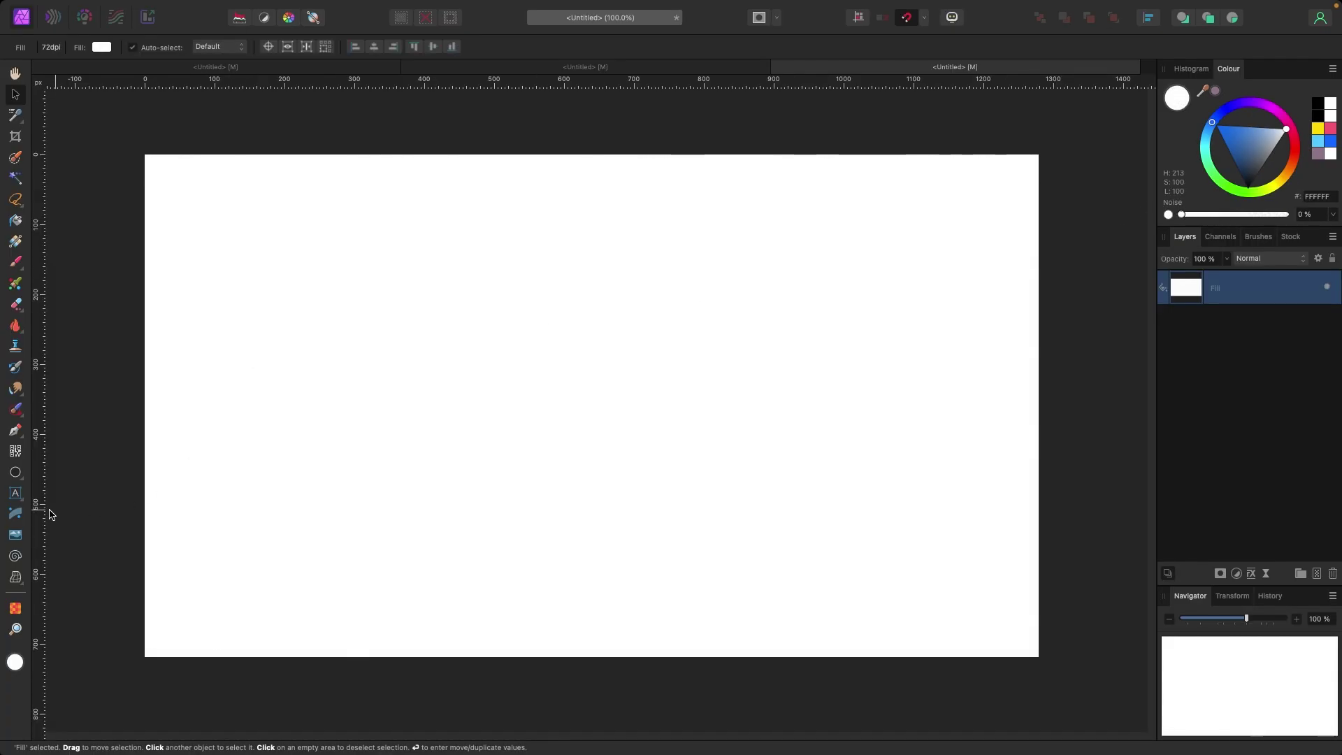
- Add artistic text reading SUPER on the canvas
left_click(15, 493)
left_click_drag(365, 244, 419, 439)
type("SUPER")
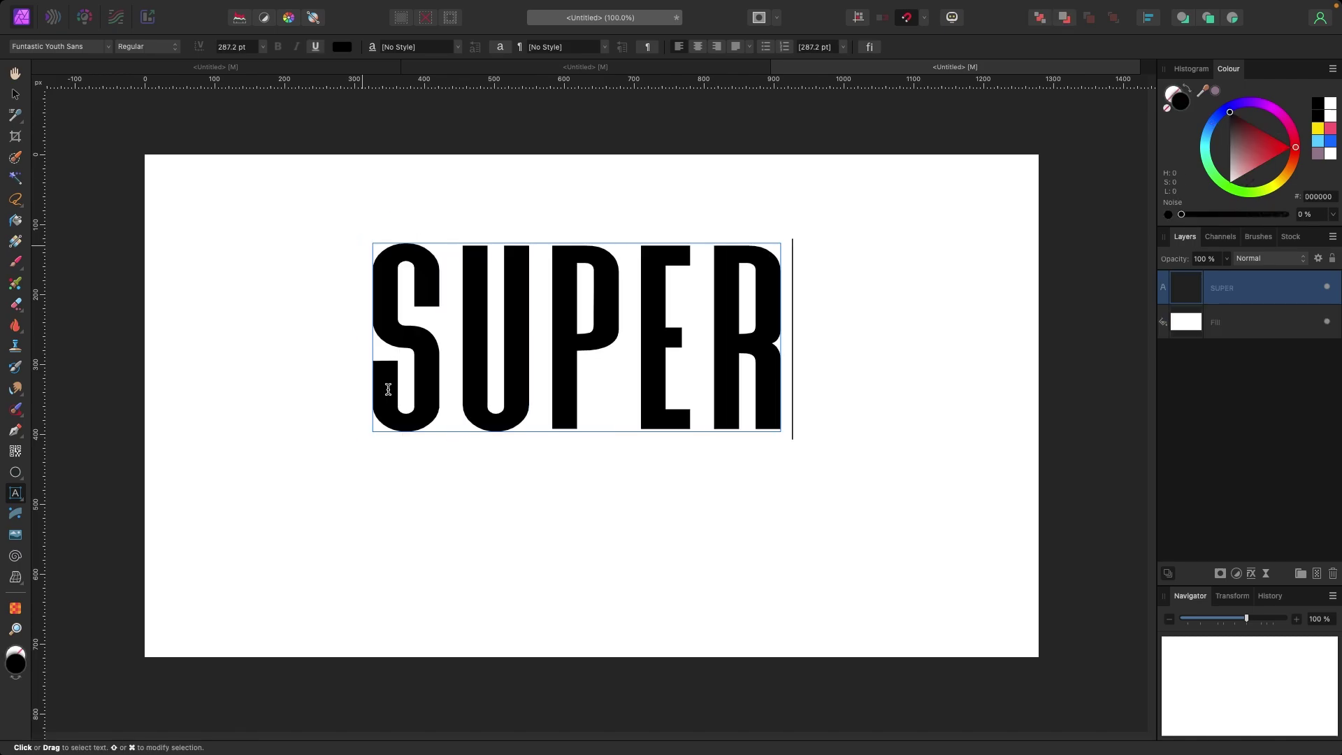
- Enlarge SUPER to 387.4 pt, centre it, and reselect its layer
left_click(15, 94)
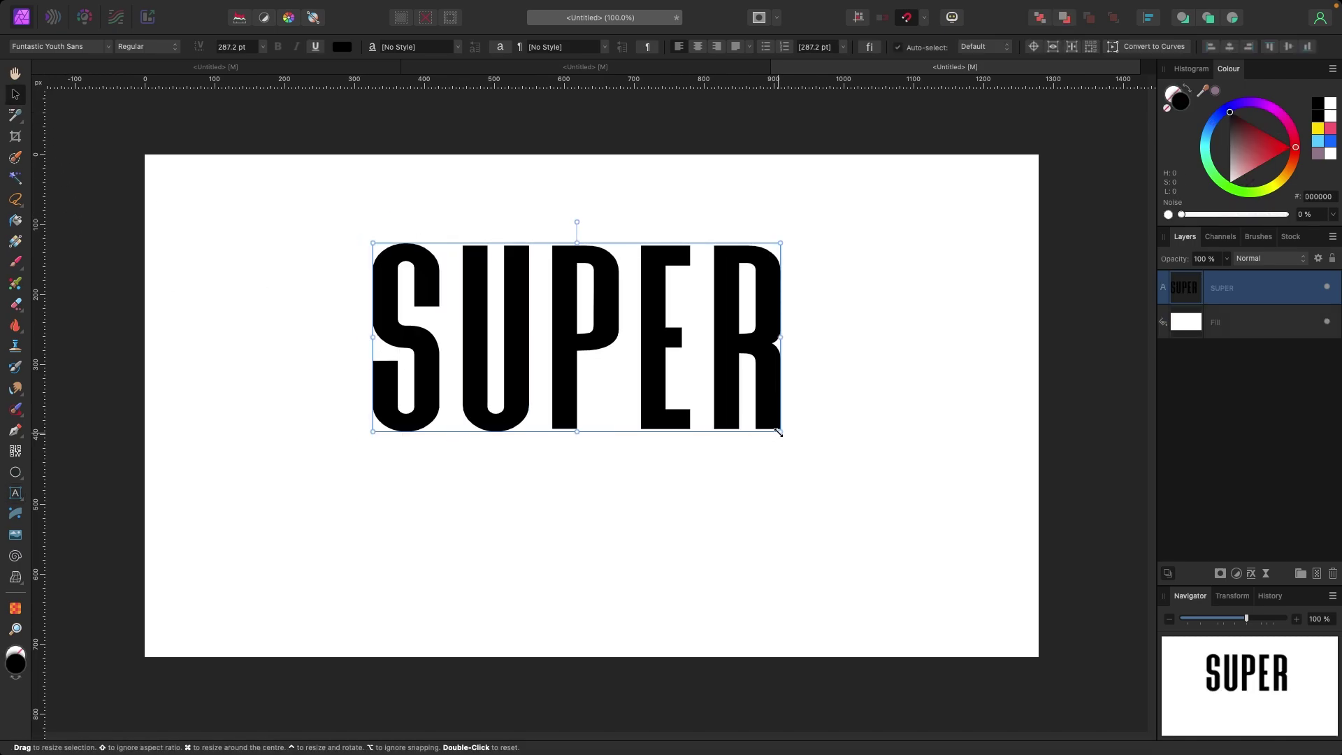
left_click_drag(780, 431, 920, 491)
left_click_drag(876, 444, 819, 479)
left_click(904, 389)
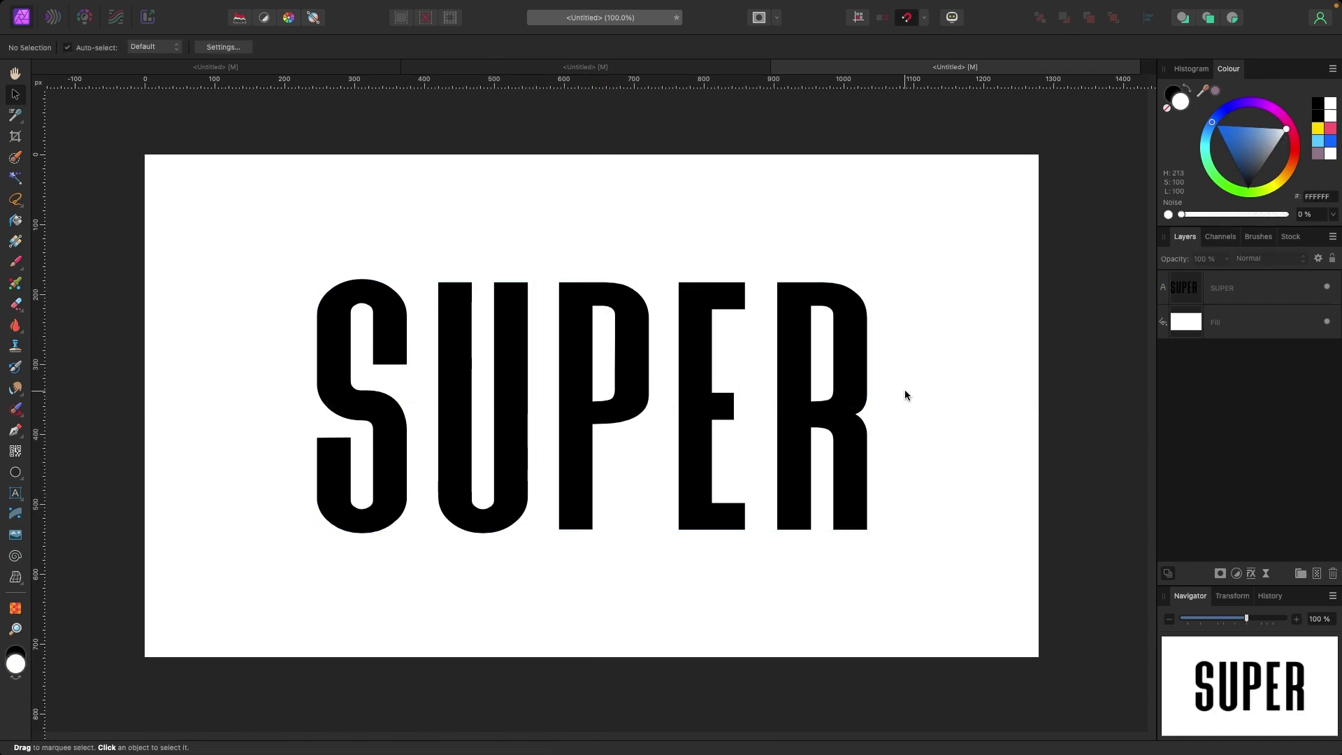
left_click(1186, 295)
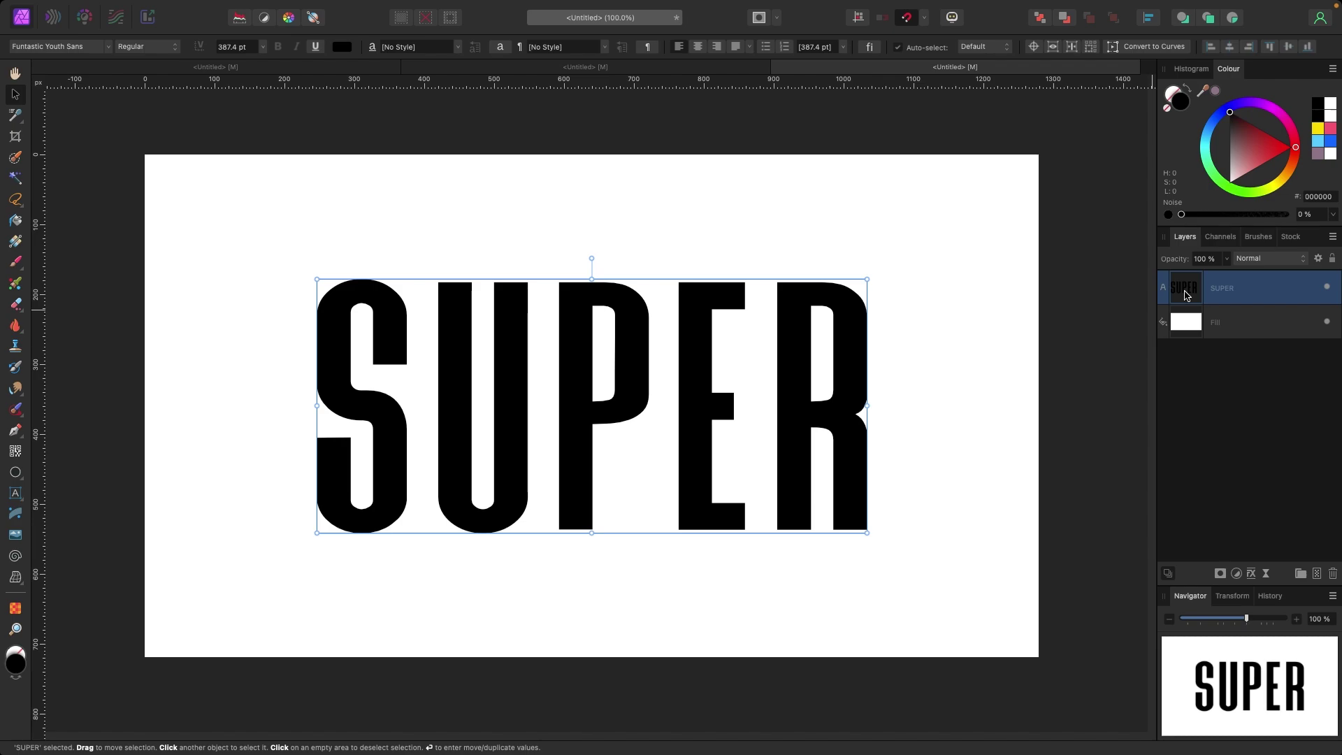
- Duplicate the SUPER layer, colour the copy yellow, and offset it slightly right
key("super+j")
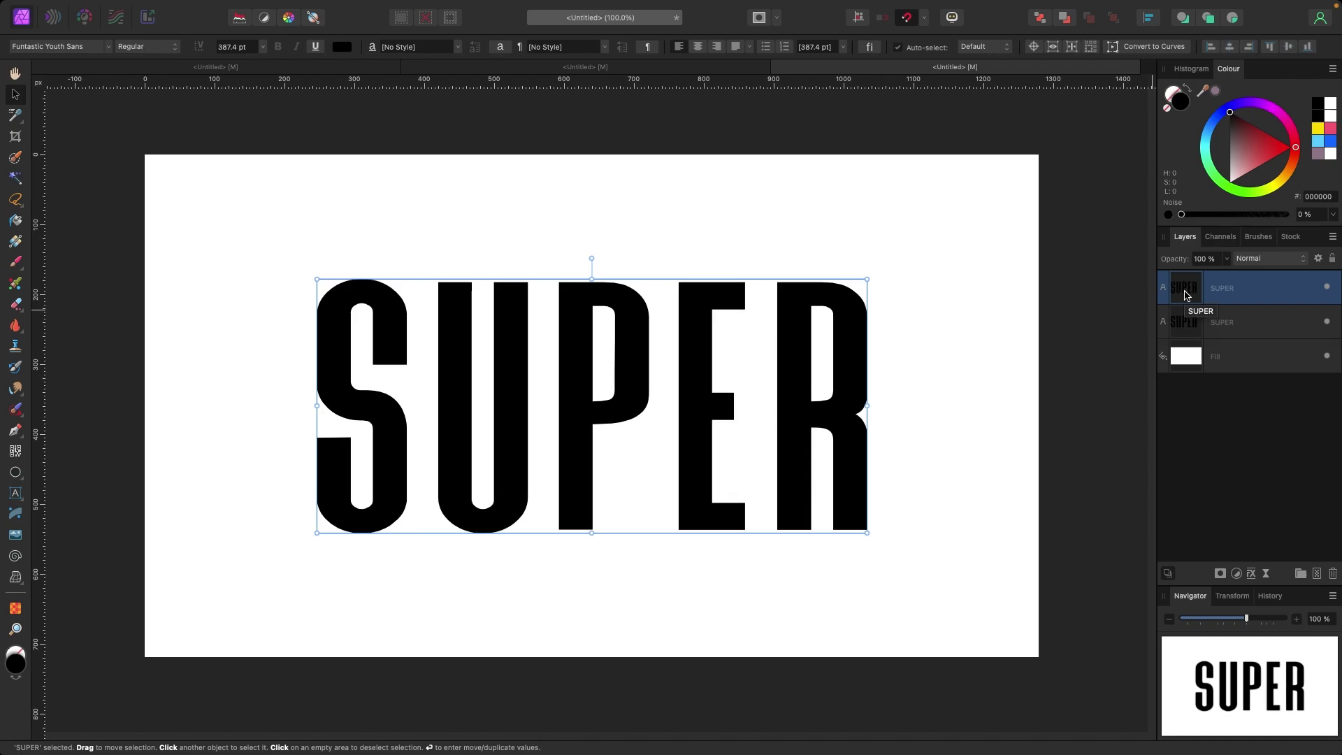
left_click(1222, 323)
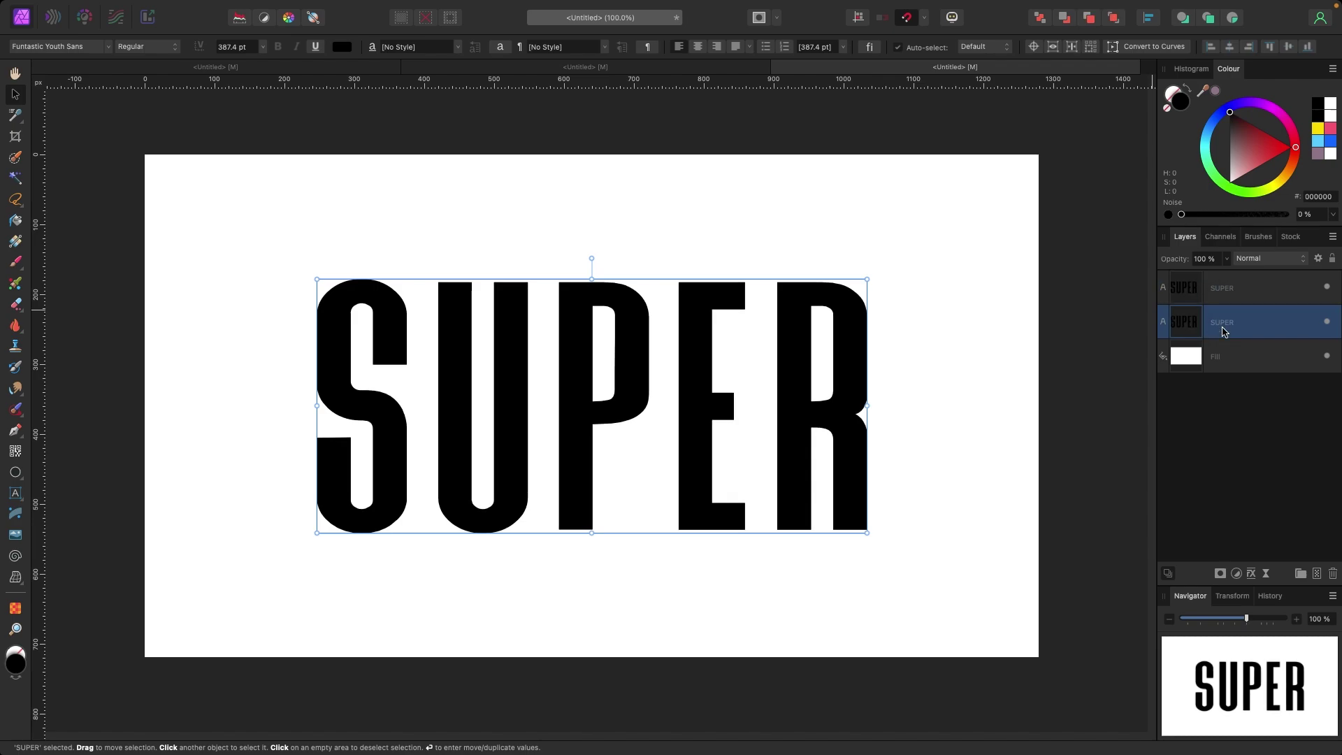
left_click(1318, 128)
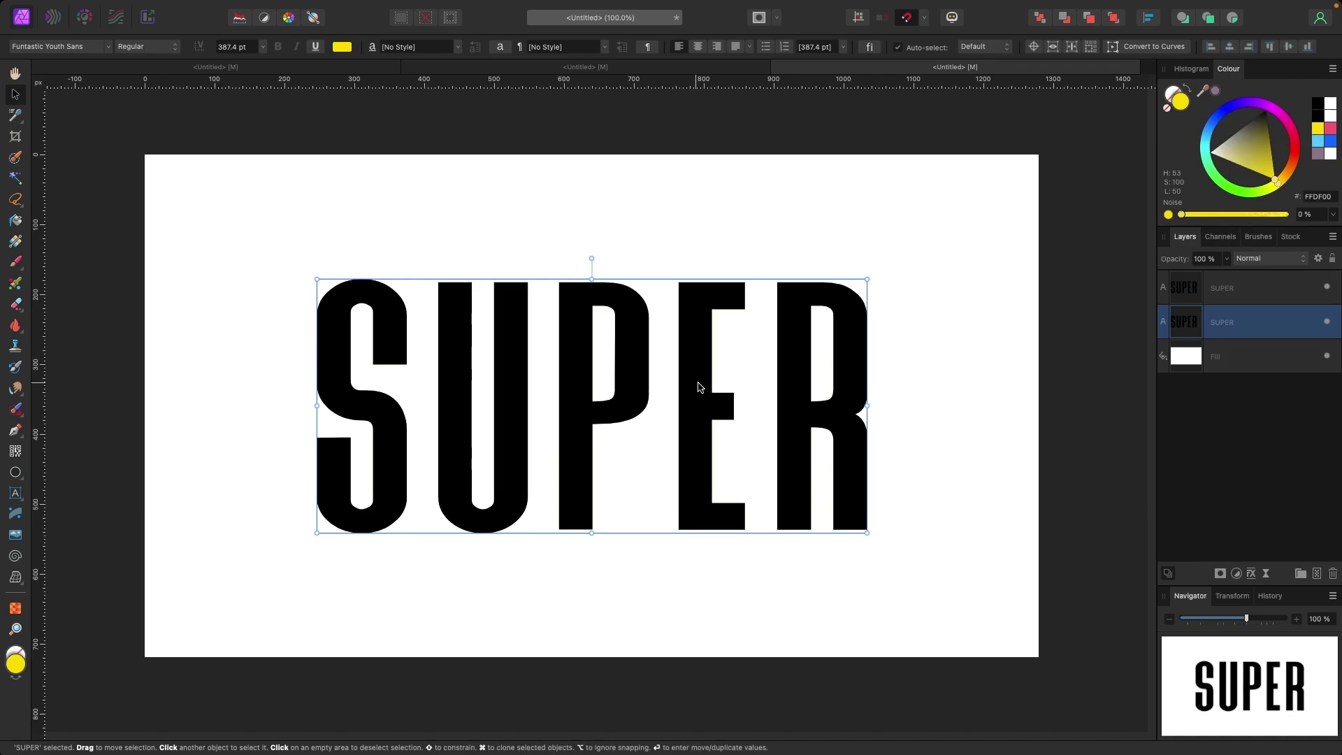
left_click_drag(696, 386, 704, 386)
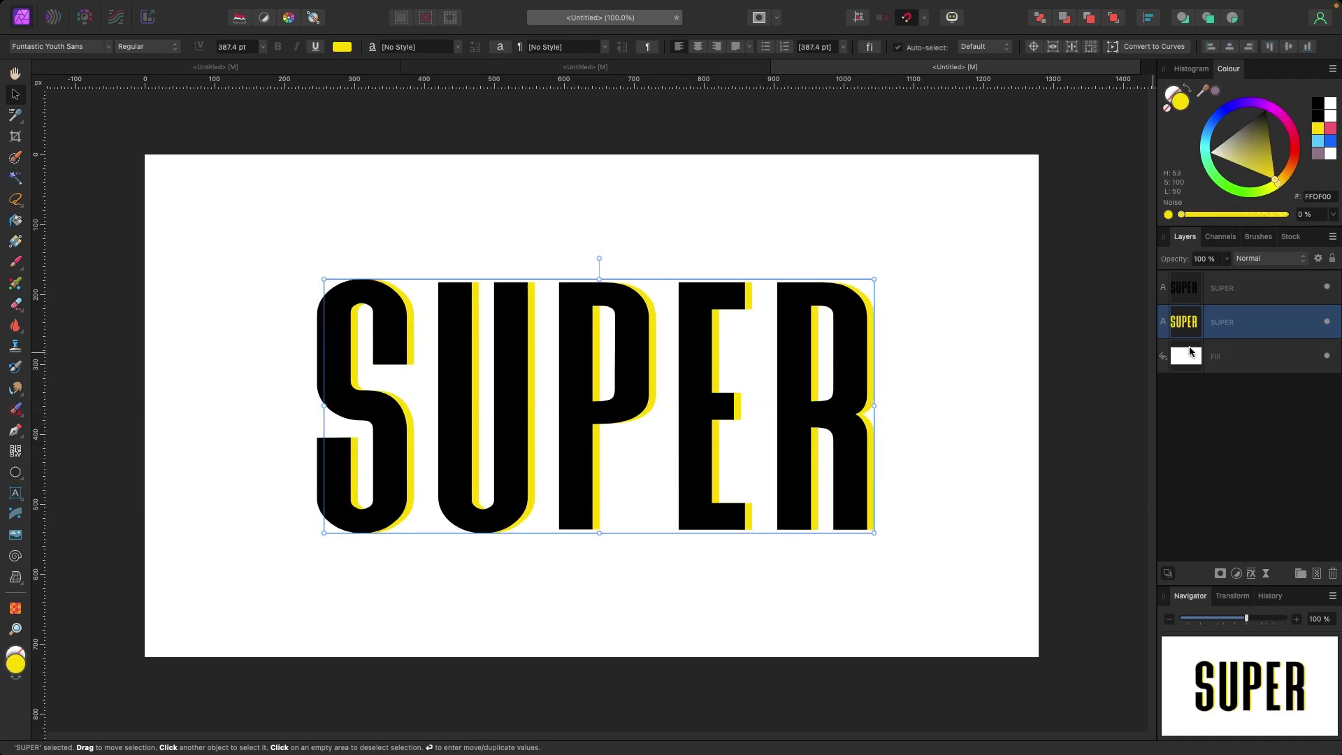
- Duplicate again, colour the new copy pink, and shift it further right
key("super+j")
left_click(1192, 358)
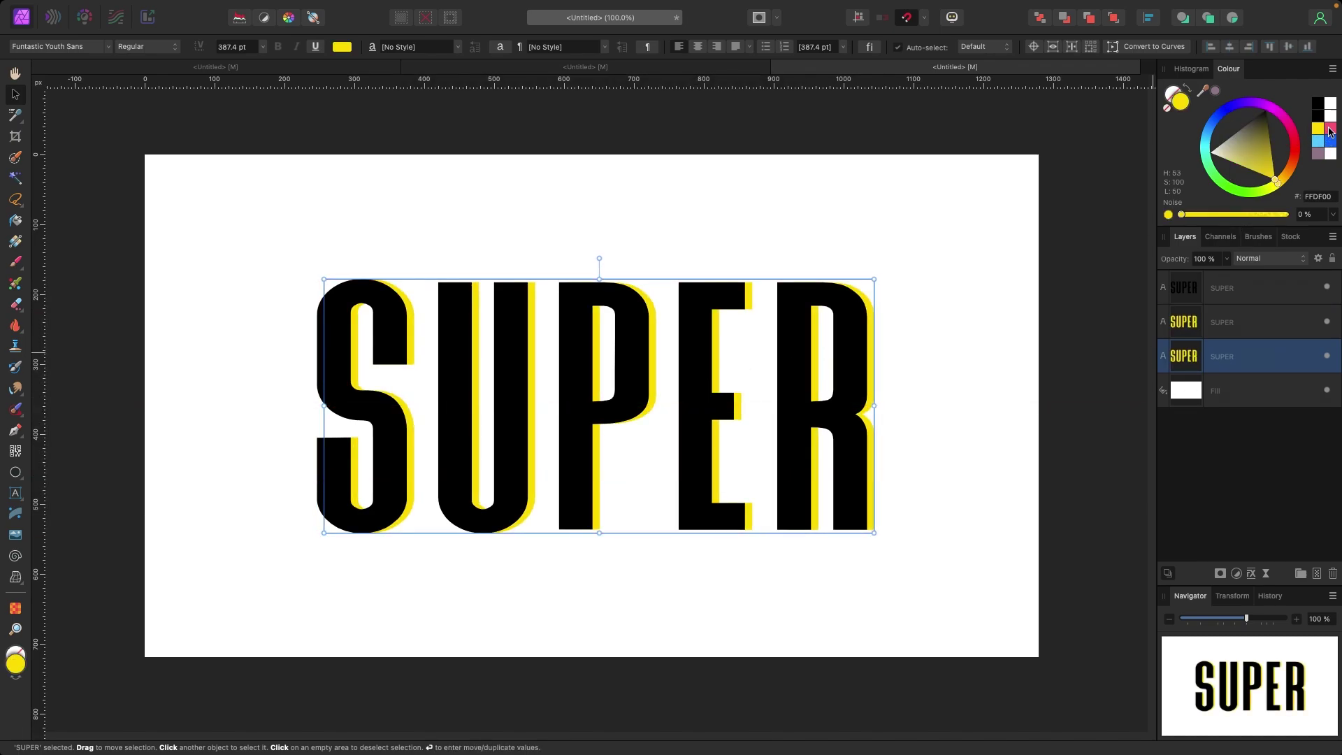
left_click(1331, 131)
left_click_drag(707, 363, 720, 363)
left_click(685, 232)
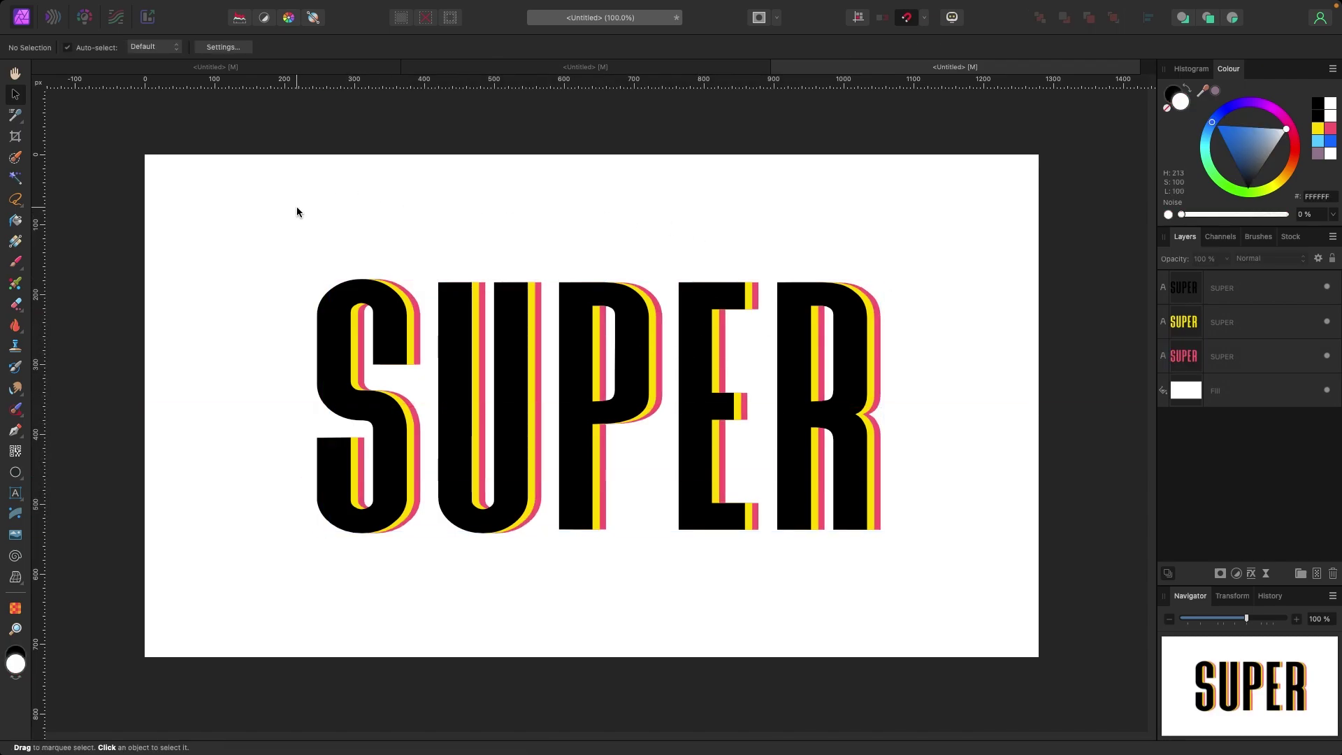
key("super+plus")
key("super+minus")
- Add noise grain to the Fill and SUPER layers: yellow 43%, pink 59%, black 37%
left_click(1231, 400)
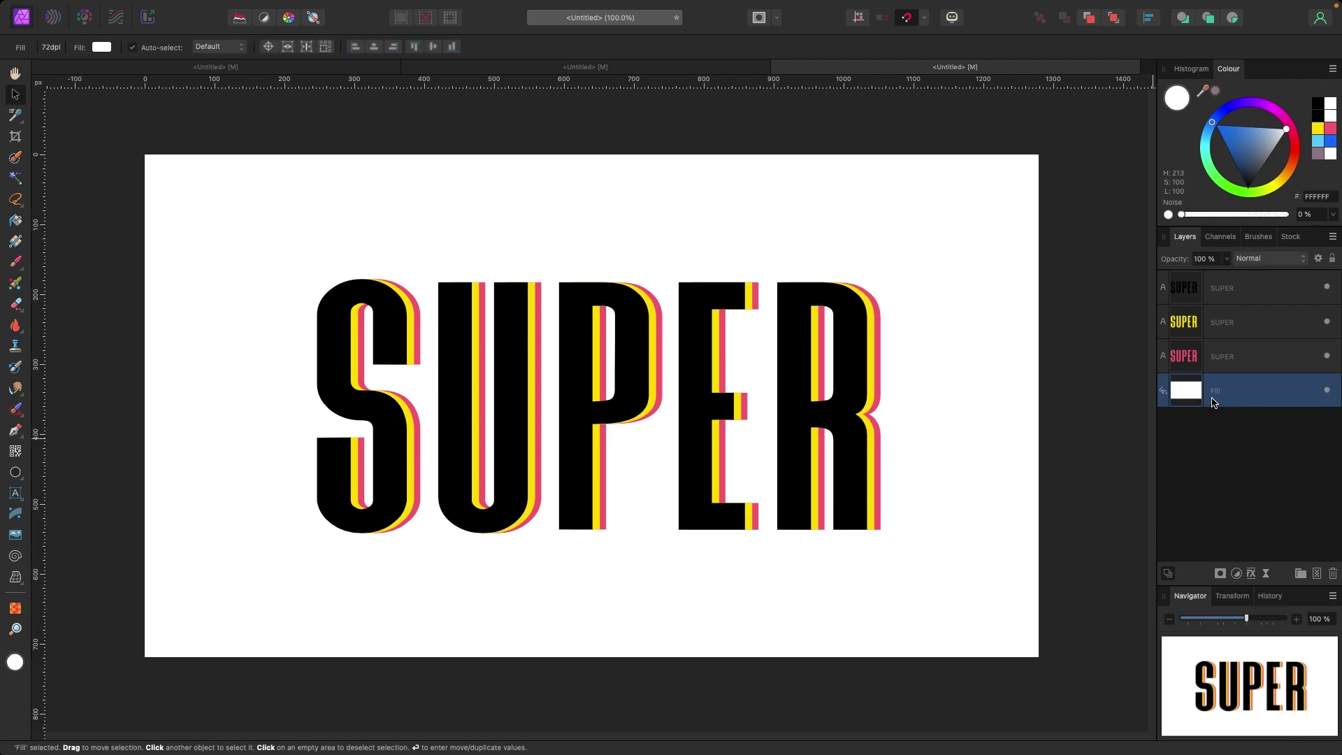
left_click_drag(1185, 214, 1267, 224)
left_click(1190, 322)
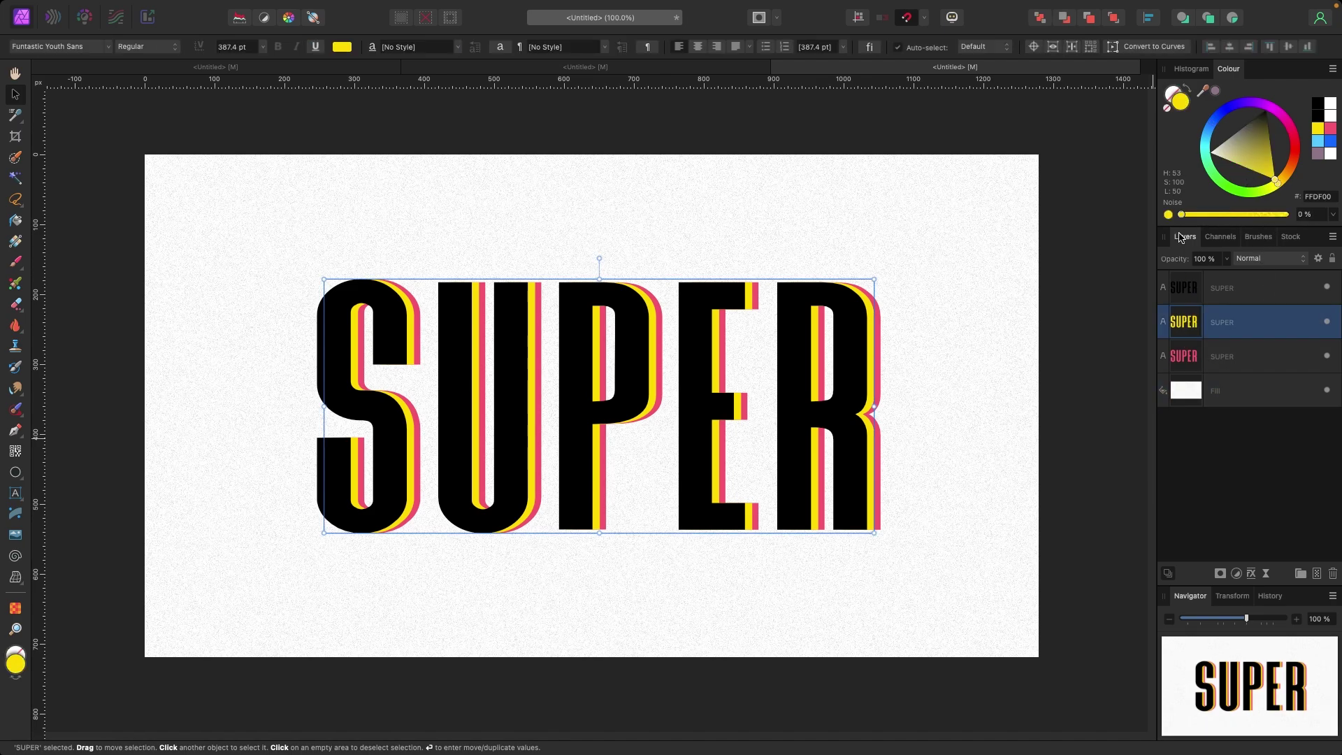
left_click_drag(1183, 217, 1220, 217)
left_click(1214, 356)
left_click(1194, 291)
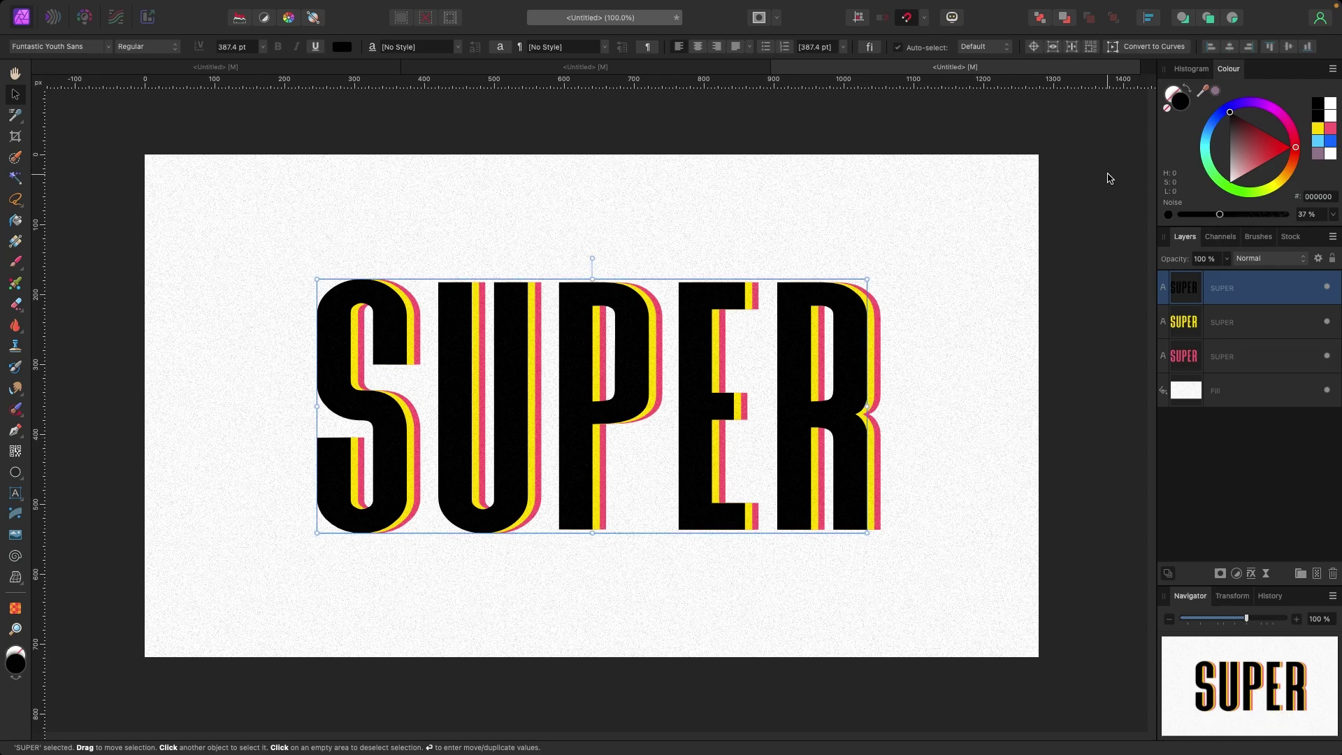
key("super+equal")
key("super+equal")
scroll(519, 250, "up", 2)
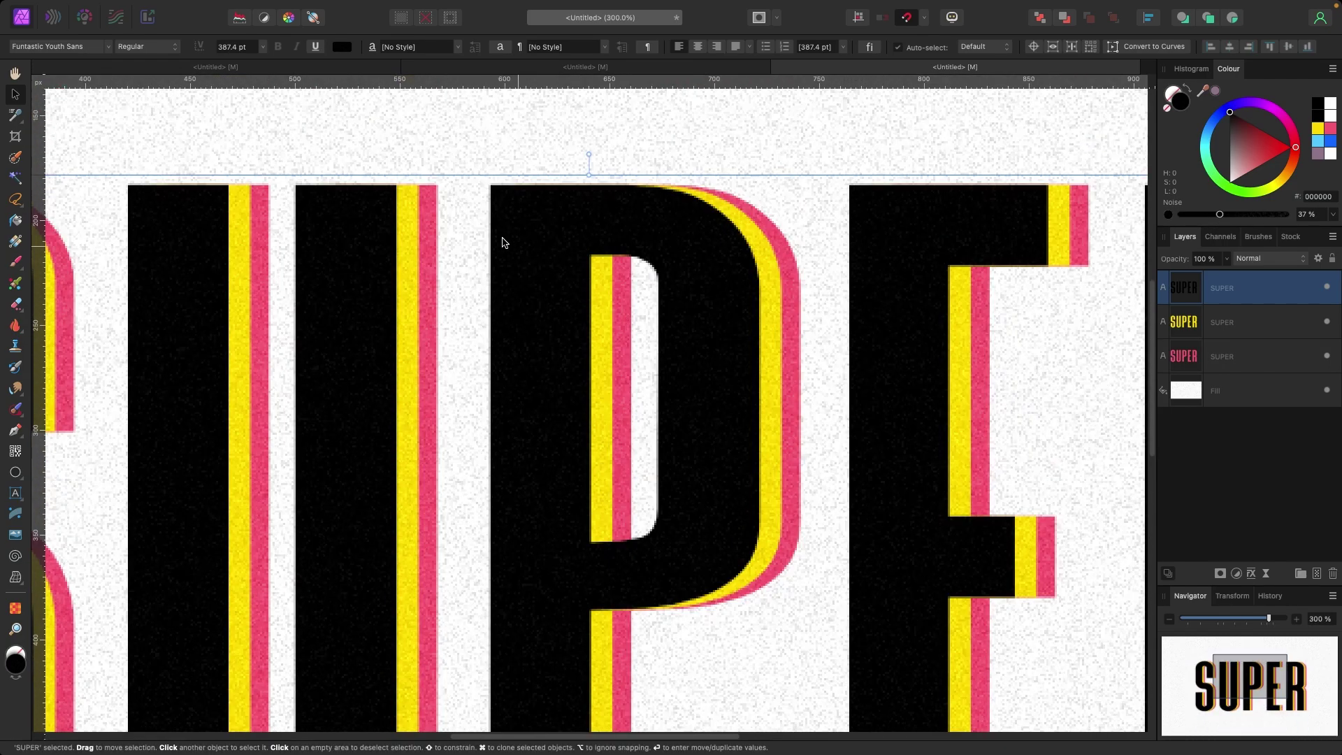
key("super+minus")
key("super+minus")
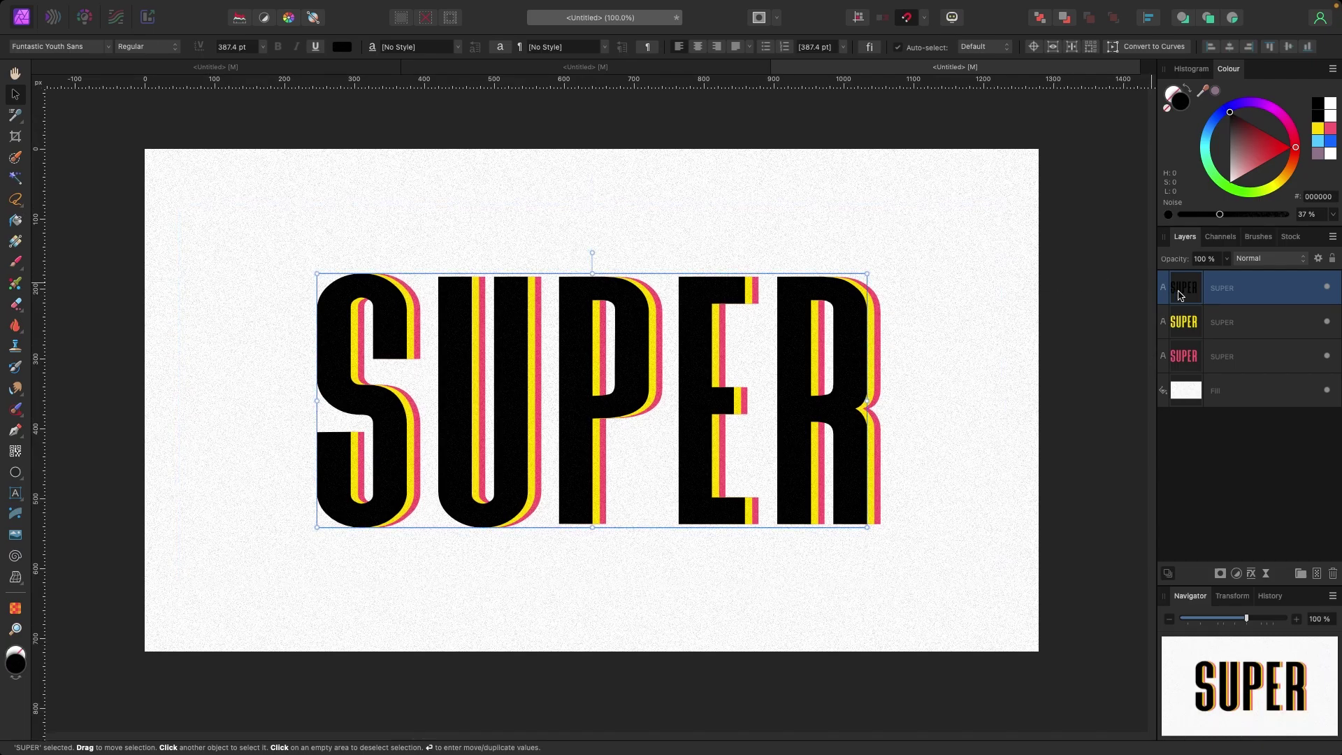
- Switch the Colour slider back to opacity and slightly lower the black SUPER layer's opacity
left_click(1168, 215)
left_click(1226, 259)
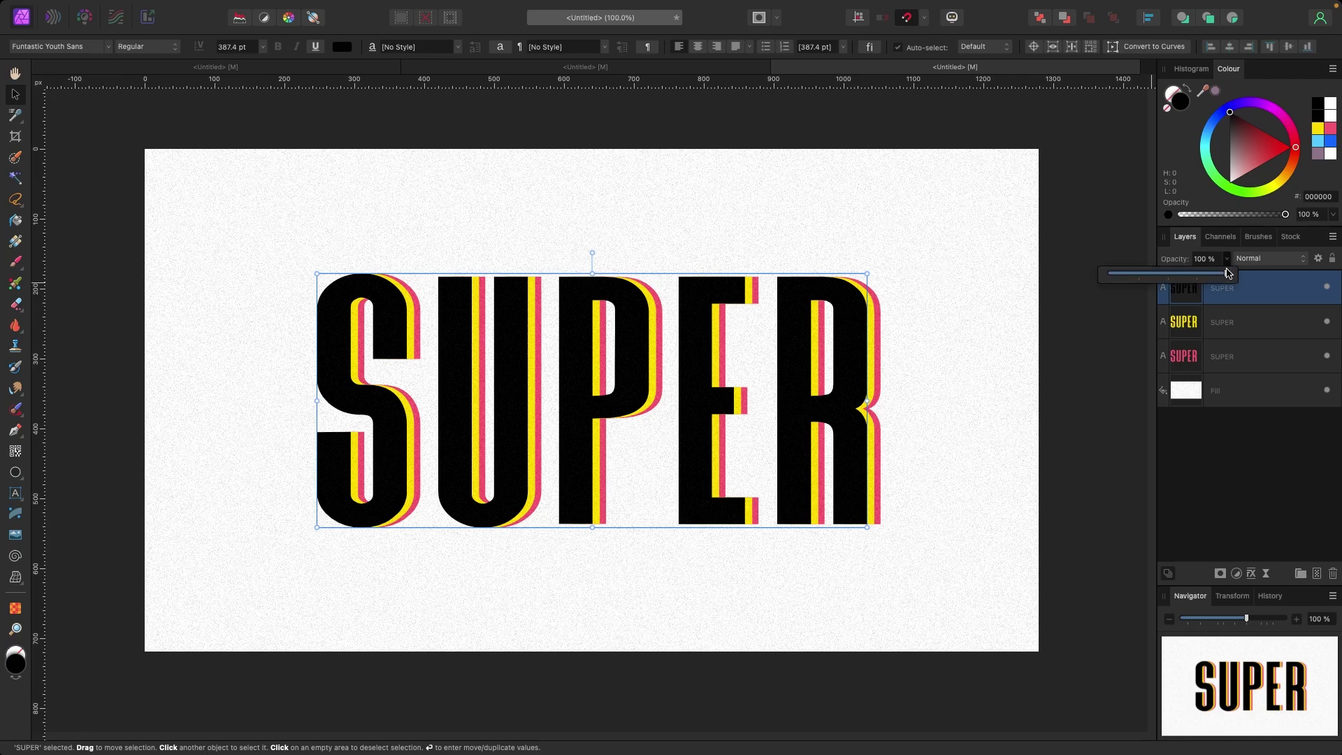
left_click_drag(1227, 273, 1213, 274)
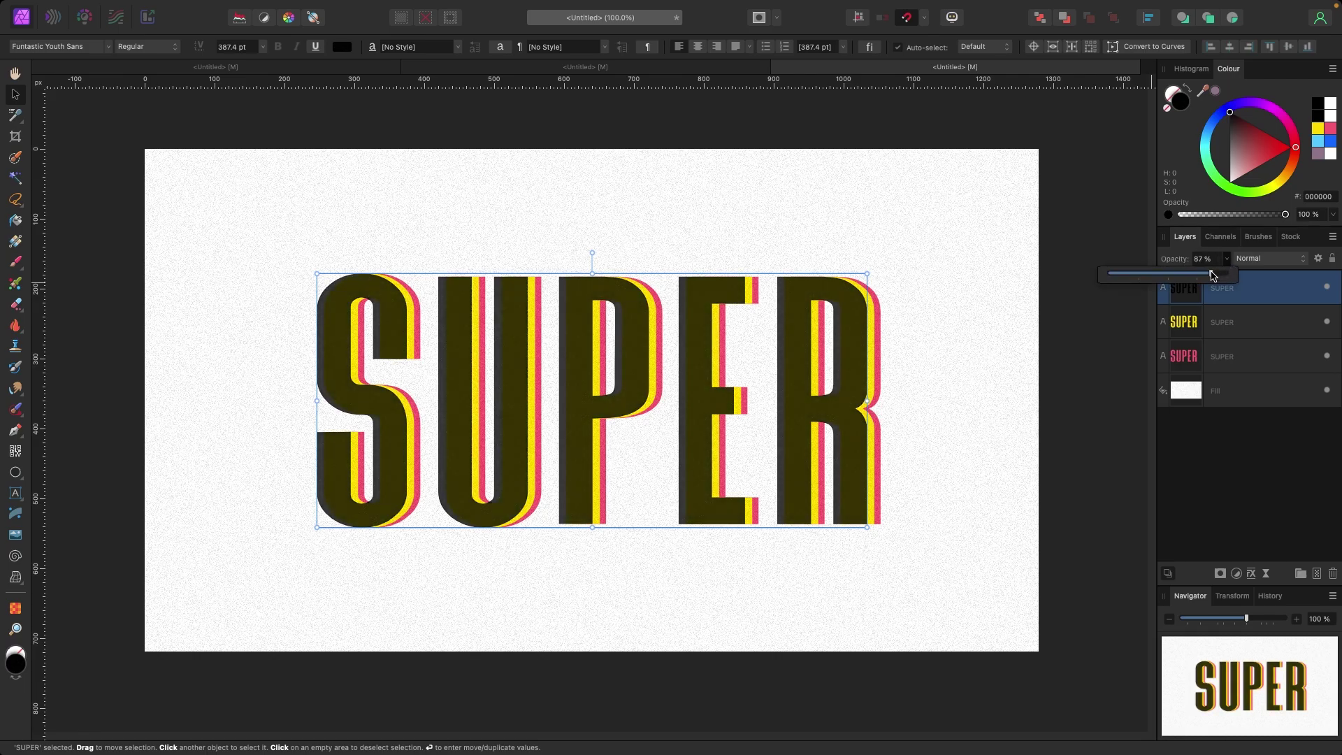
left_click(1221, 320)
left_click(1227, 260)
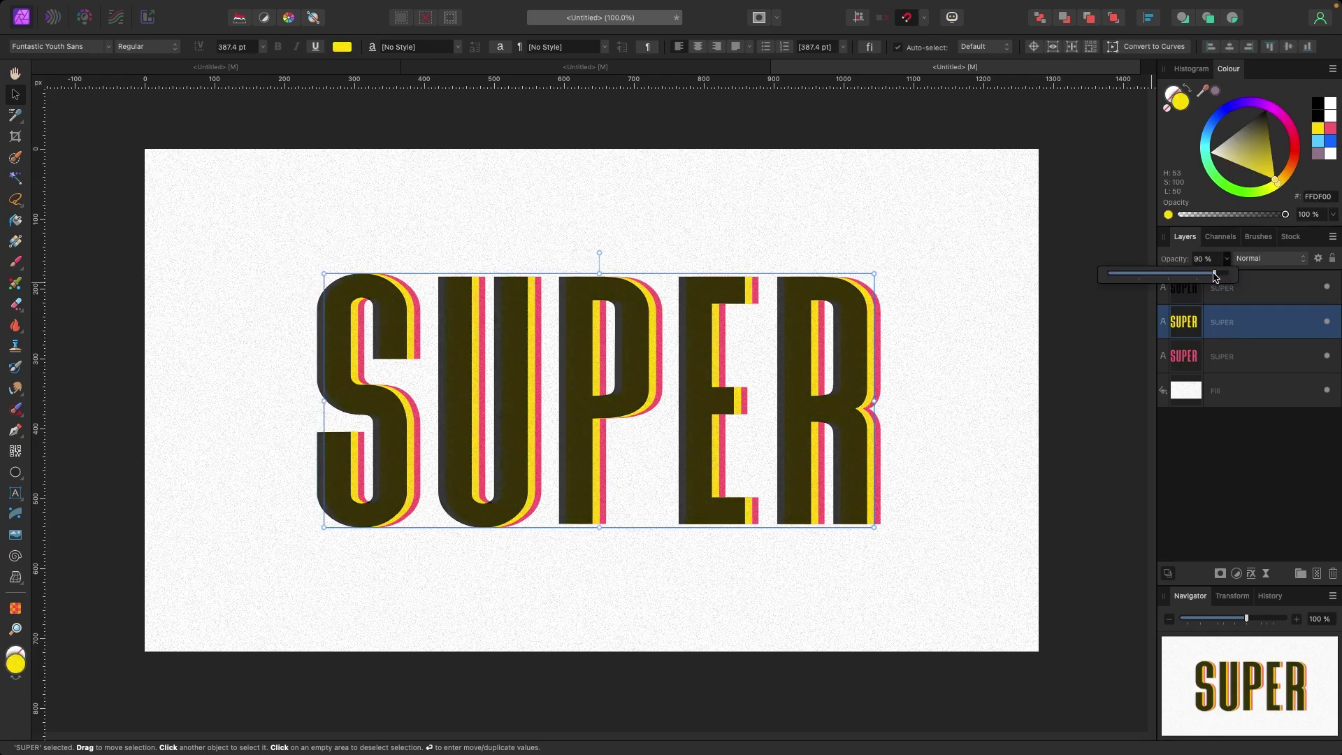
- Lower the pink SUPER layer's opacity to 69%, then deselect
left_click(1224, 357)
left_click(1226, 258)
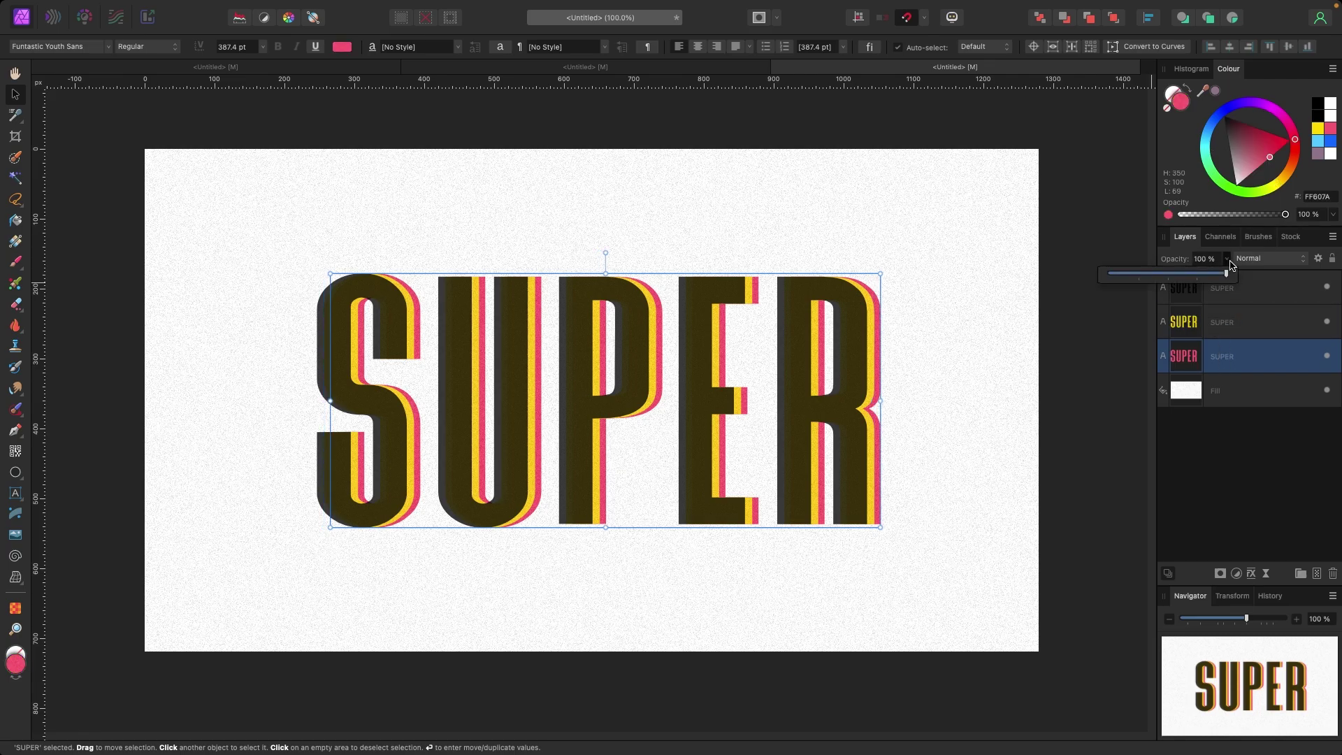
left_click_drag(1229, 274, 1192, 274)
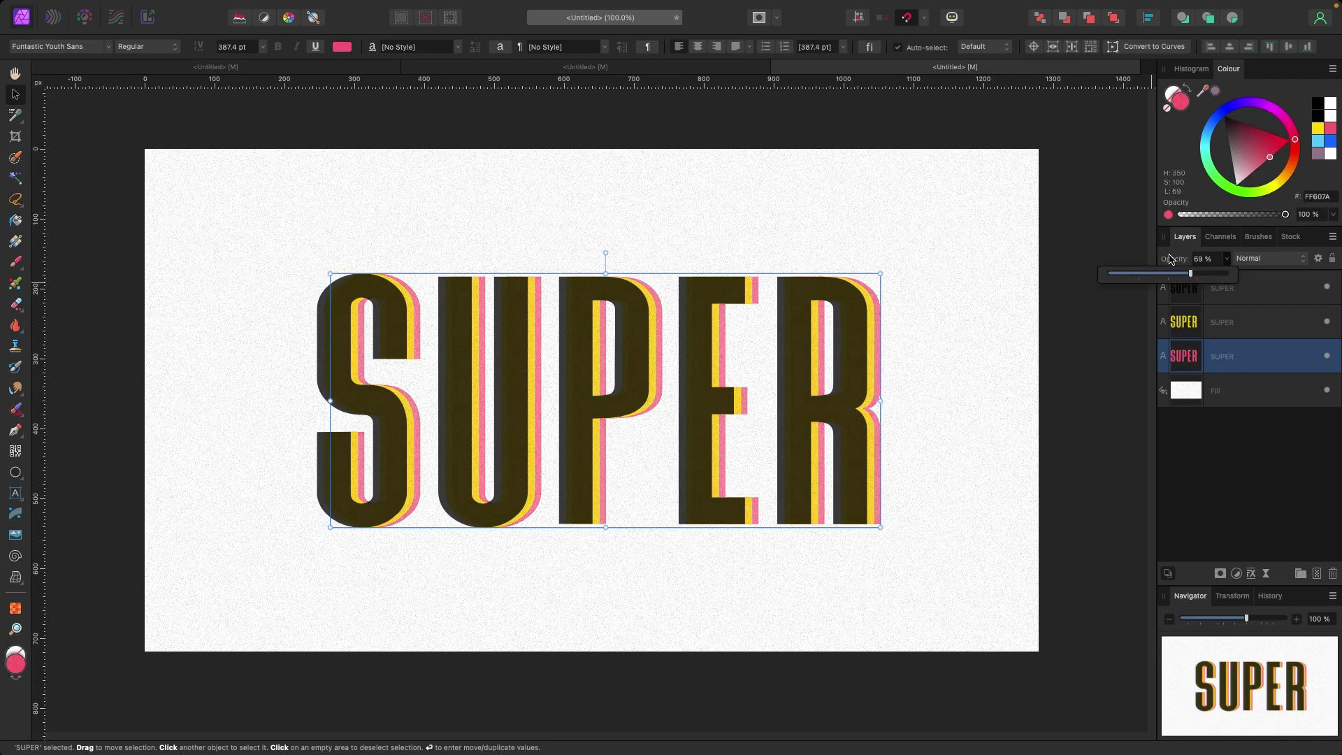
left_click(898, 236)
key("super+plus")
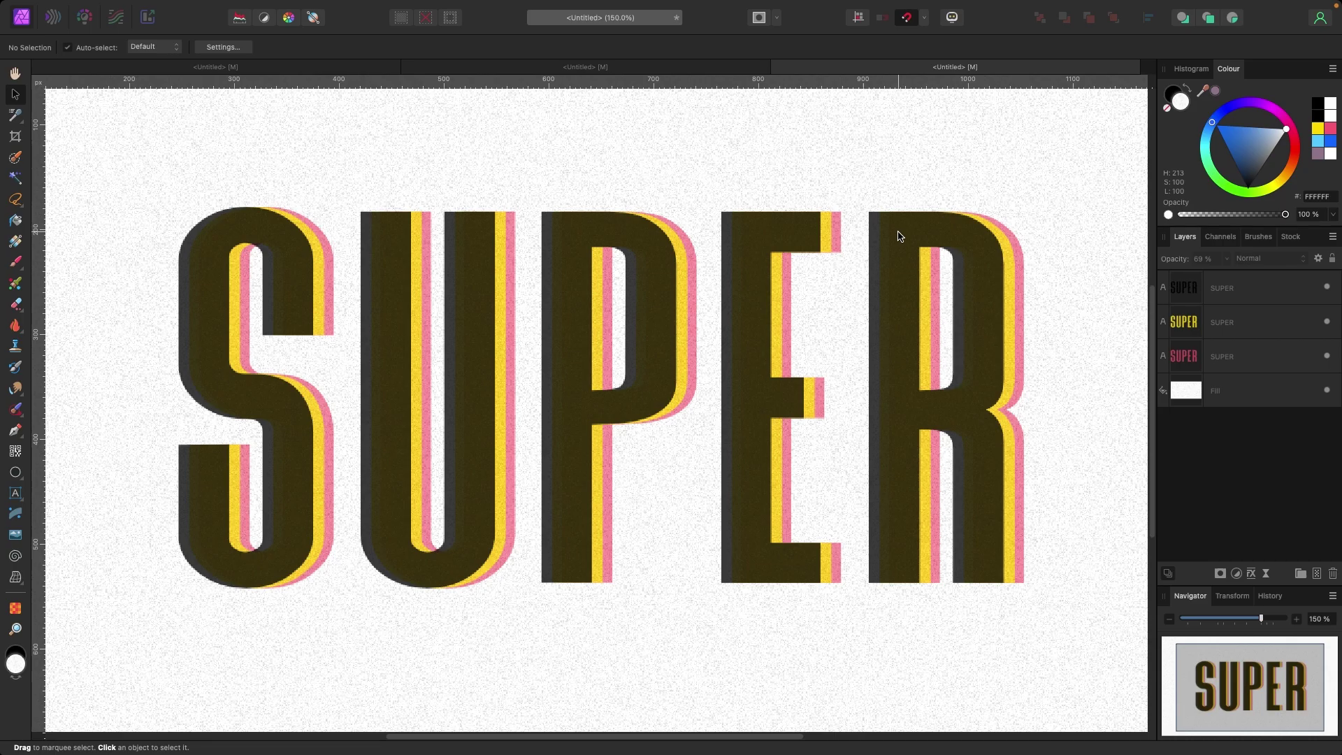
key("super+minus")
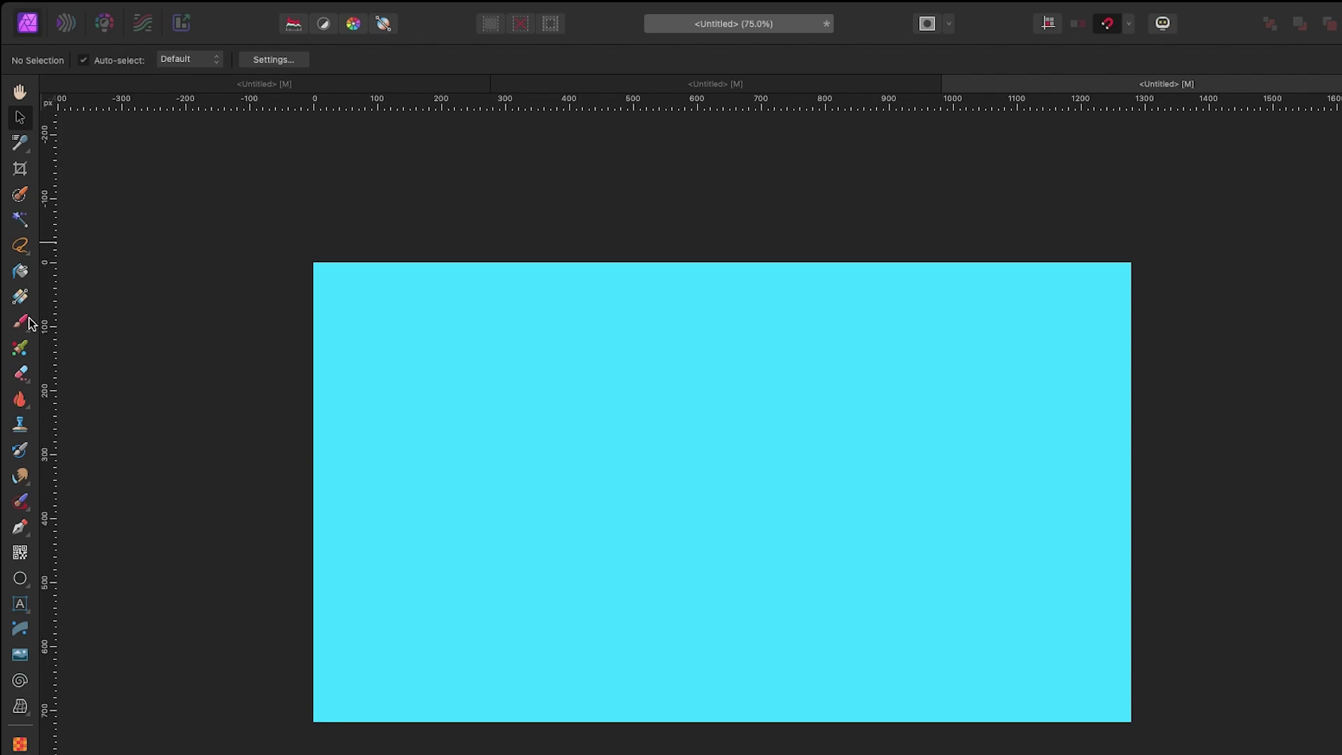
- Pick the Paint Brush, widen it to about 35 px, and choose a round brush preset
left_click(21, 322)
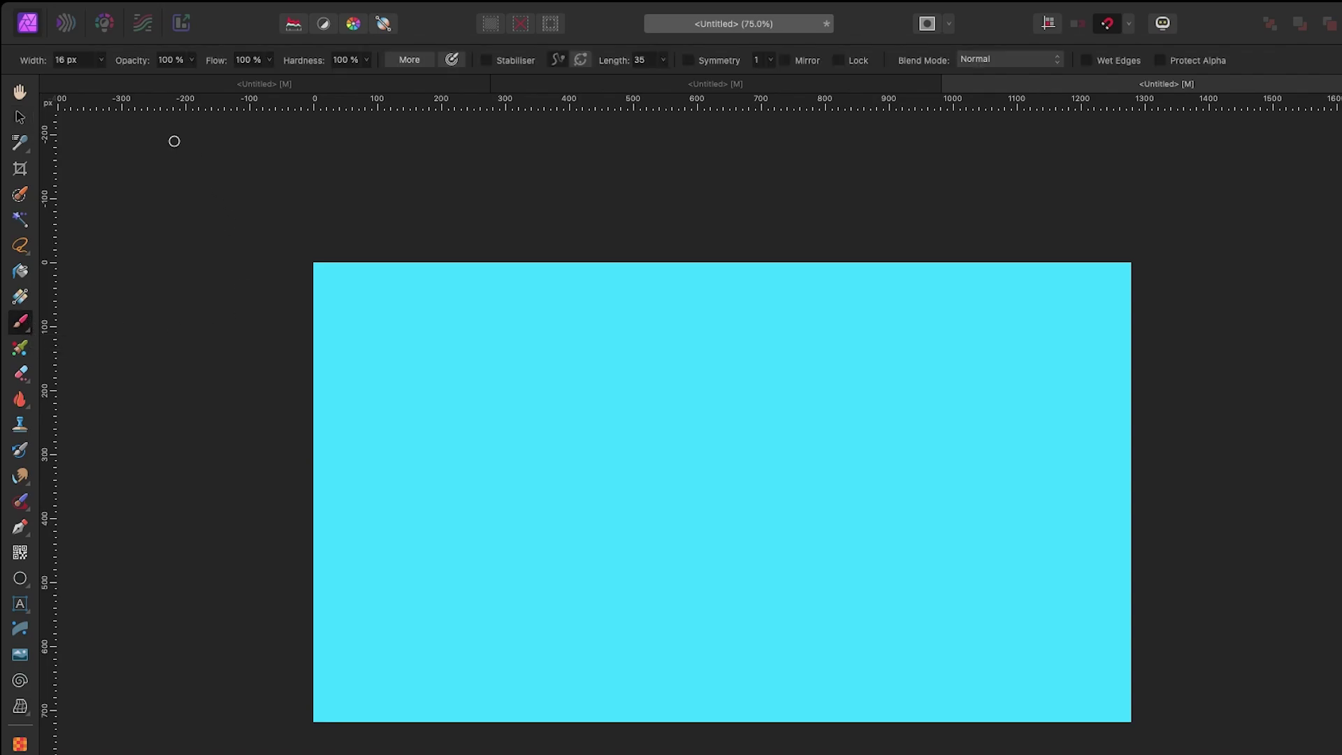
left_click(100, 61)
left_click_drag(105, 79, 123, 83)
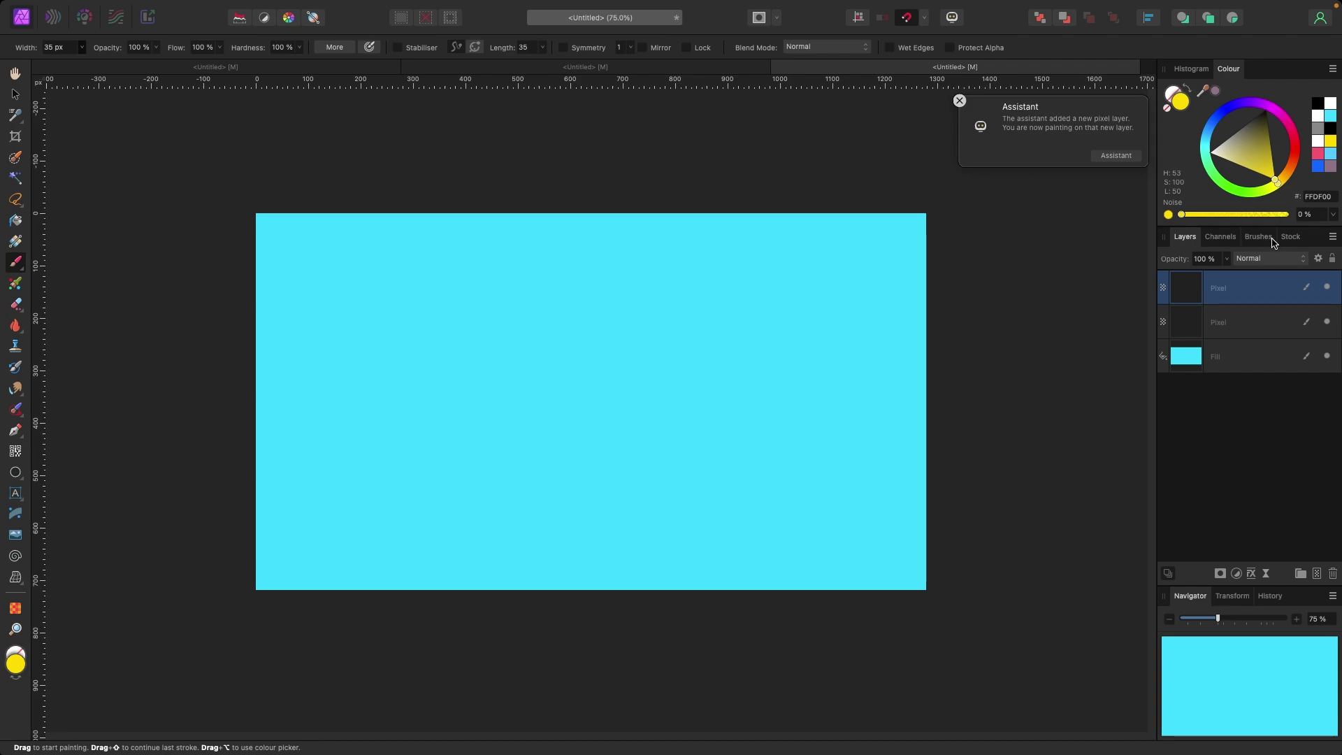
left_click(1259, 238)
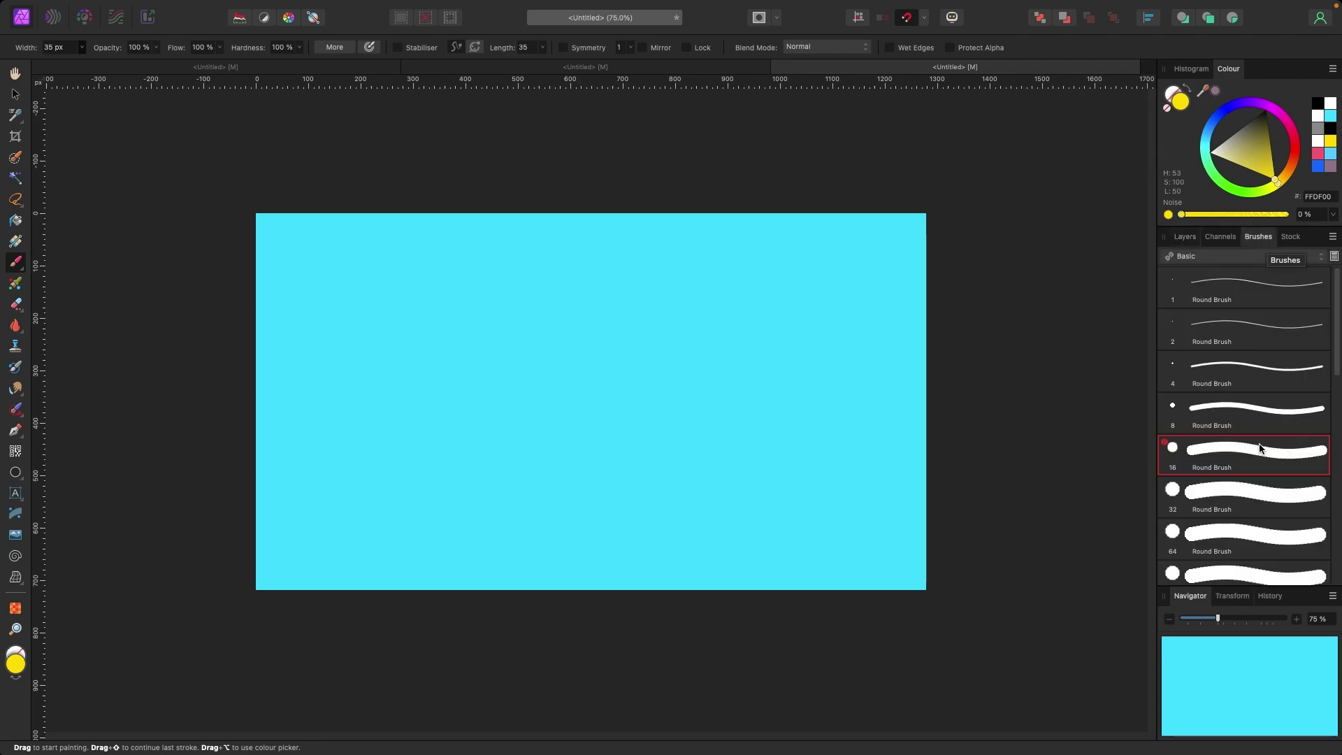
- Paint a yellow zigzag test stroke, undo it, and switch on brush Symmetry
mouse_move(321, 273)
left_mouse_down()
mouse_move(777, 268)
mouse_move(657, 304)
mouse_move(509, 430)
mouse_move(700, 490)
mouse_move(591, 559)
left_mouse_up()
left_click(367, 488)
left_click(365, 471)
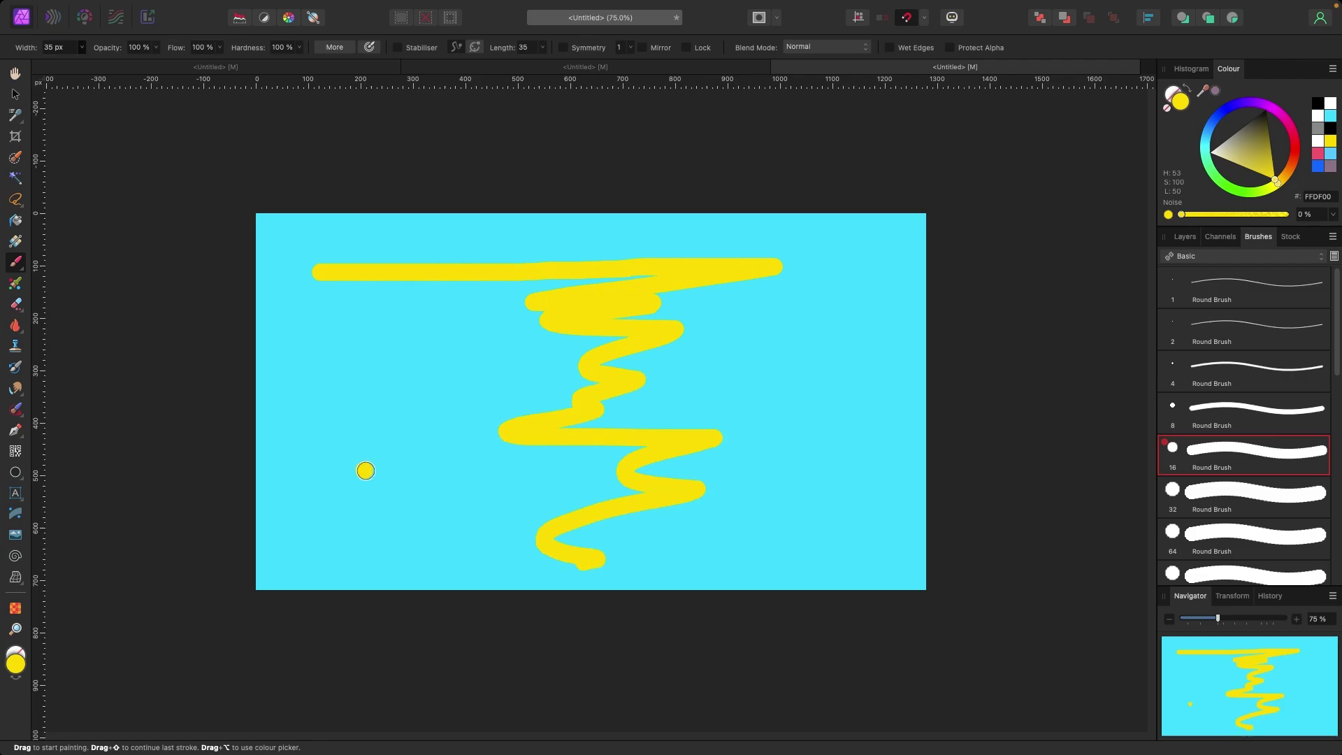
key("ctrl+z")
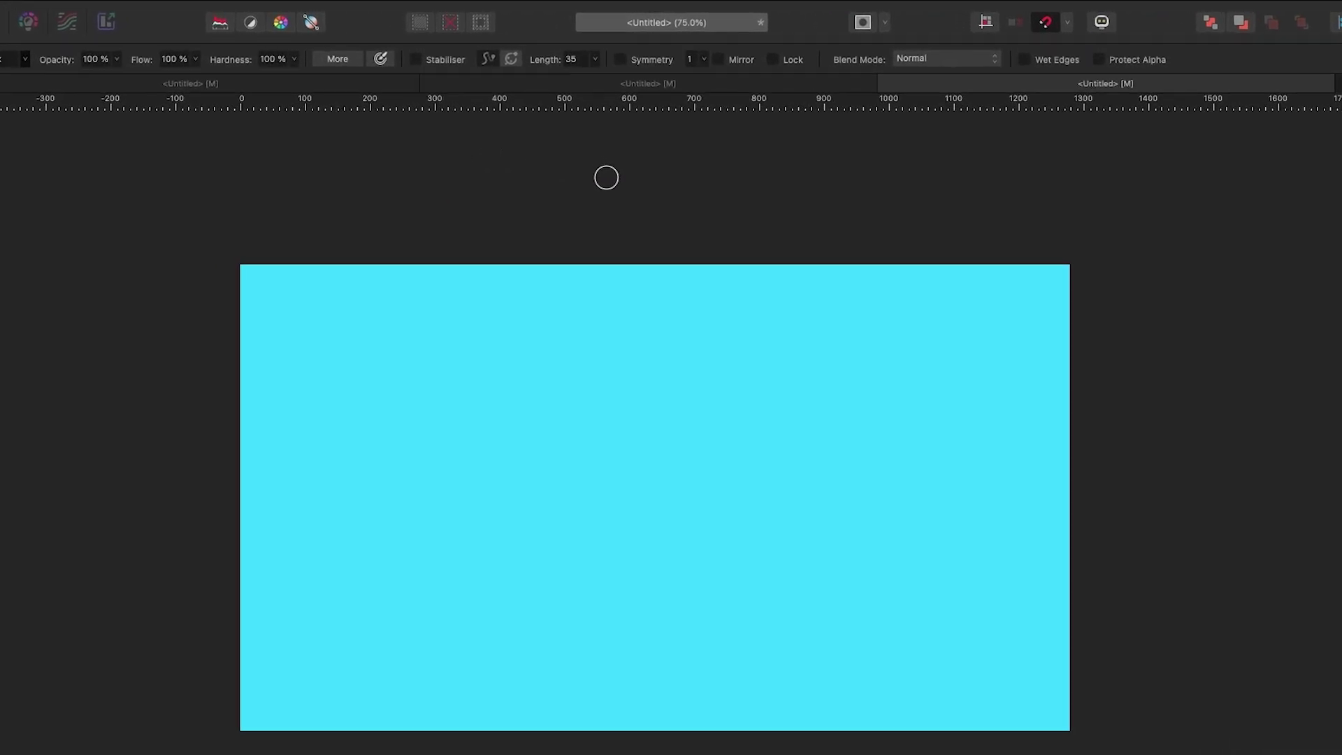
left_click(631, 63)
- Try different symmetry counts, paint a mirrored yellow test stroke, and undo it
left_click(708, 60)
mouse_move(710, 79)
left_mouse_down()
mouse_move(874, 81)
mouse_move(675, 78)
left_mouse_up()
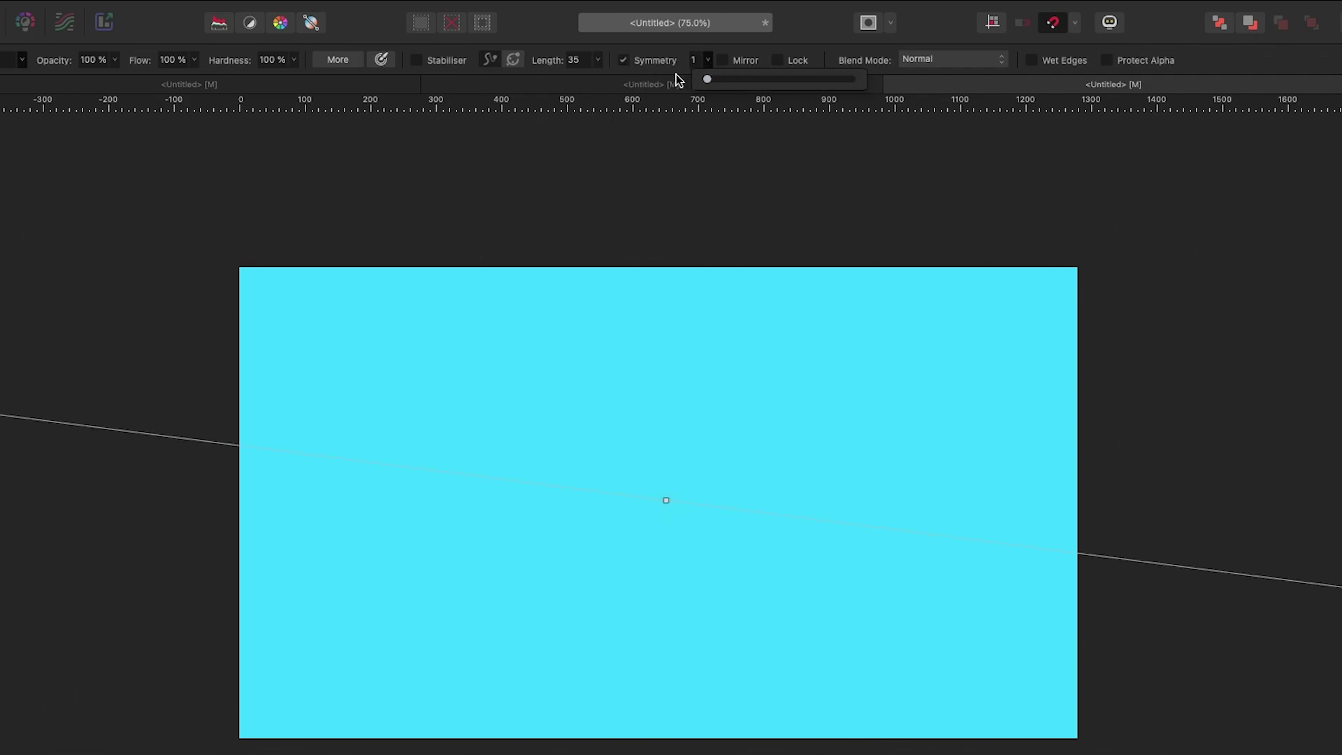
left_click(543, 404)
key("ctrl+z")
left_click(474, 406)
mouse_move(474, 406)
left_mouse_down()
mouse_move(462, 373)
mouse_move(894, 353)
mouse_move(790, 307)
mouse_move(608, 309)
mouse_move(659, 398)
mouse_move(760, 435)
mouse_move(591, 420)
mouse_move(695, 460)
mouse_move(580, 469)
mouse_move(782, 602)
mouse_move(895, 422)
mouse_move(616, 441)
mouse_move(745, 454)
left_mouse_up()
key("super+z")
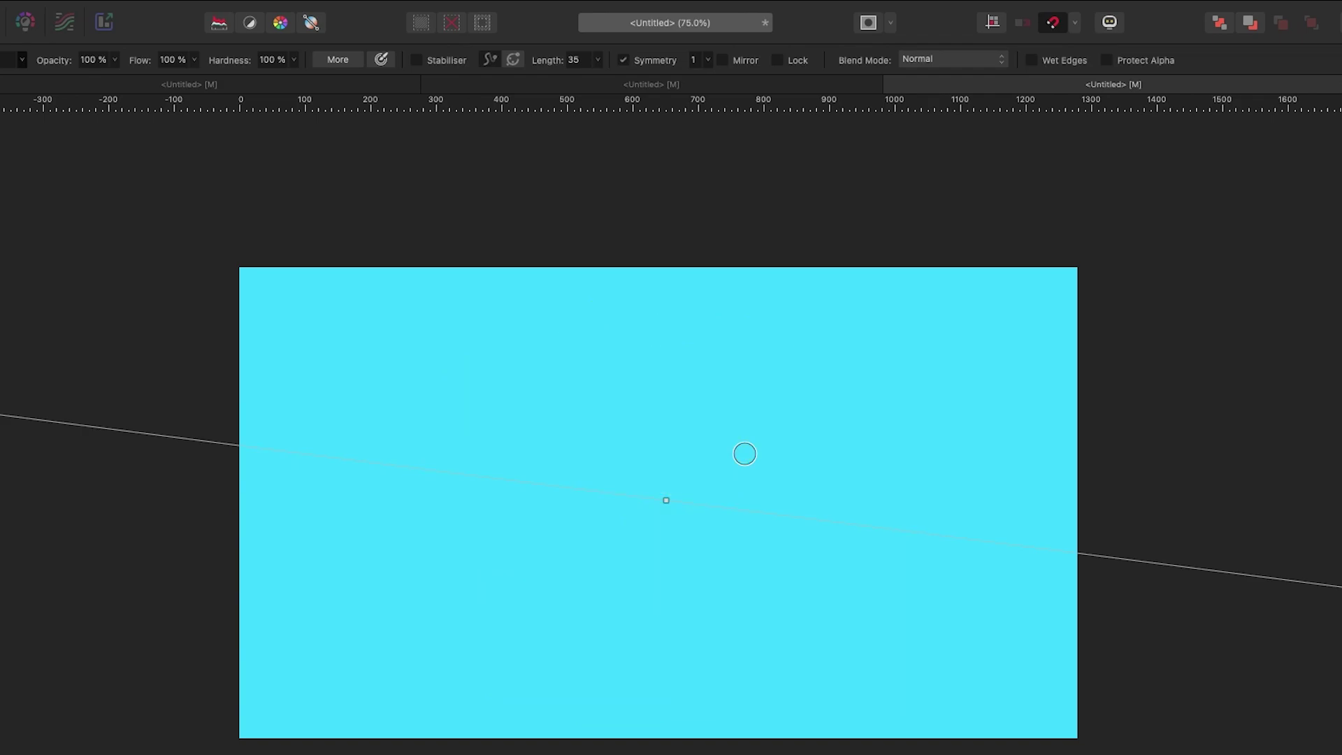
- Set symmetry to 4, paint a radial yellow star, and undo the test strokes
left_click(709, 61)
left_click_drag(709, 79, 735, 82)
left_click(701, 282)
key("super+z")
left_click(689, 451)
mouse_move(690, 453)
left_mouse_down()
mouse_move(412, 449)
mouse_move(520, 383)
mouse_move(664, 334)
mouse_move(761, 316)
left_mouse_up()
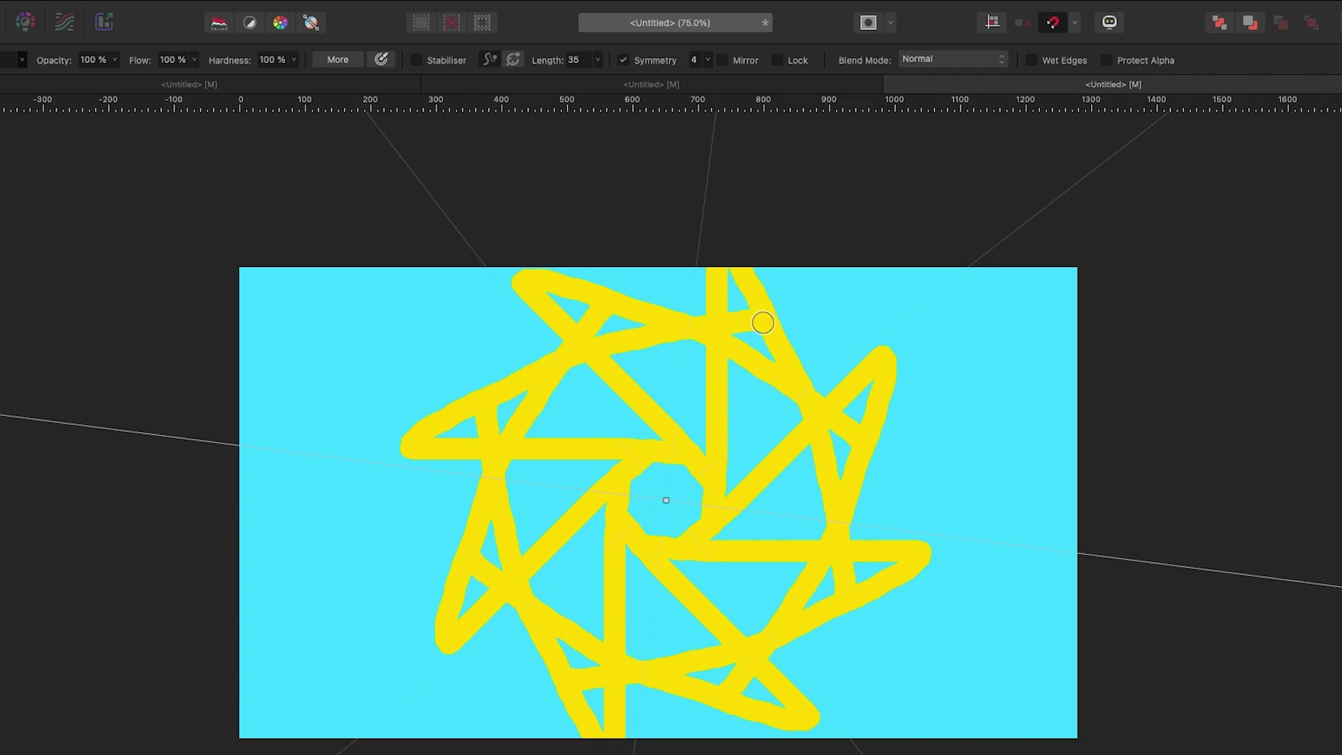
key("super+z")
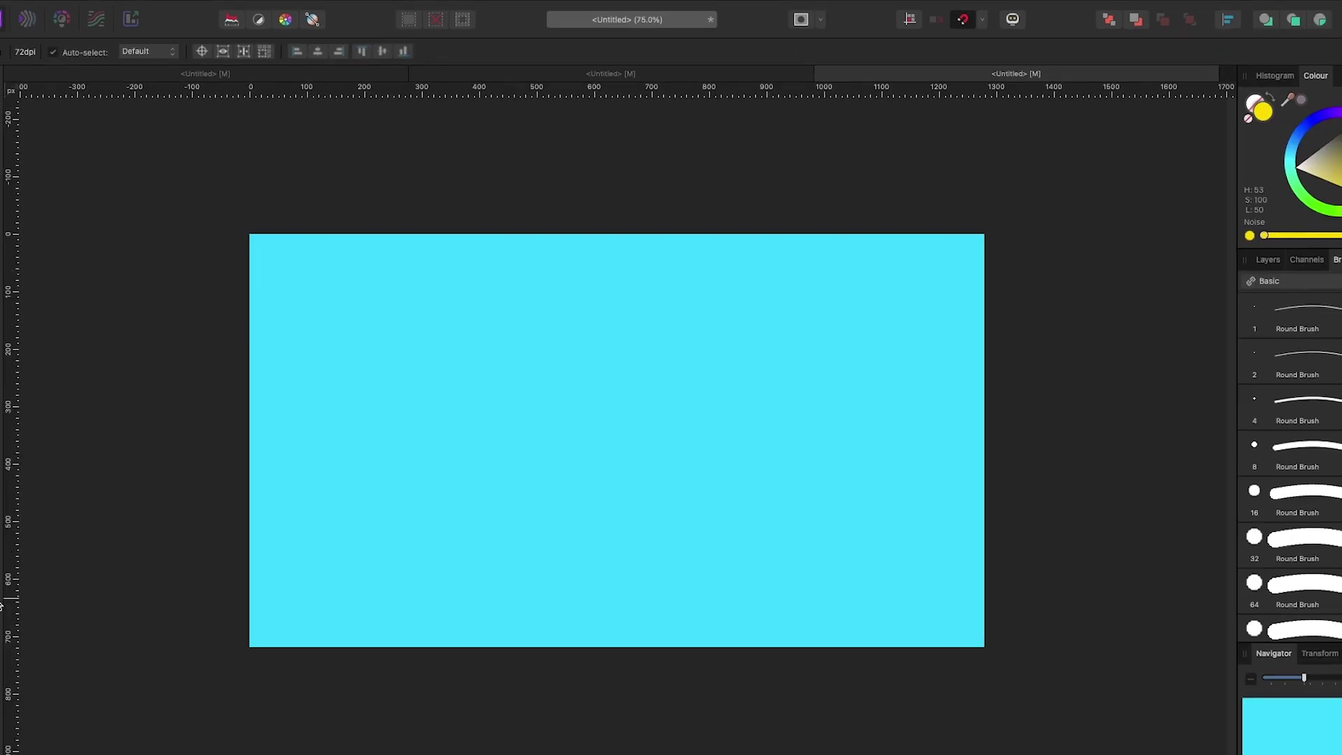
- Add artistic text reading FLOWER on the cyan canvas
left_click(15, 493)
left_click_drag(358, 316, 395, 428)
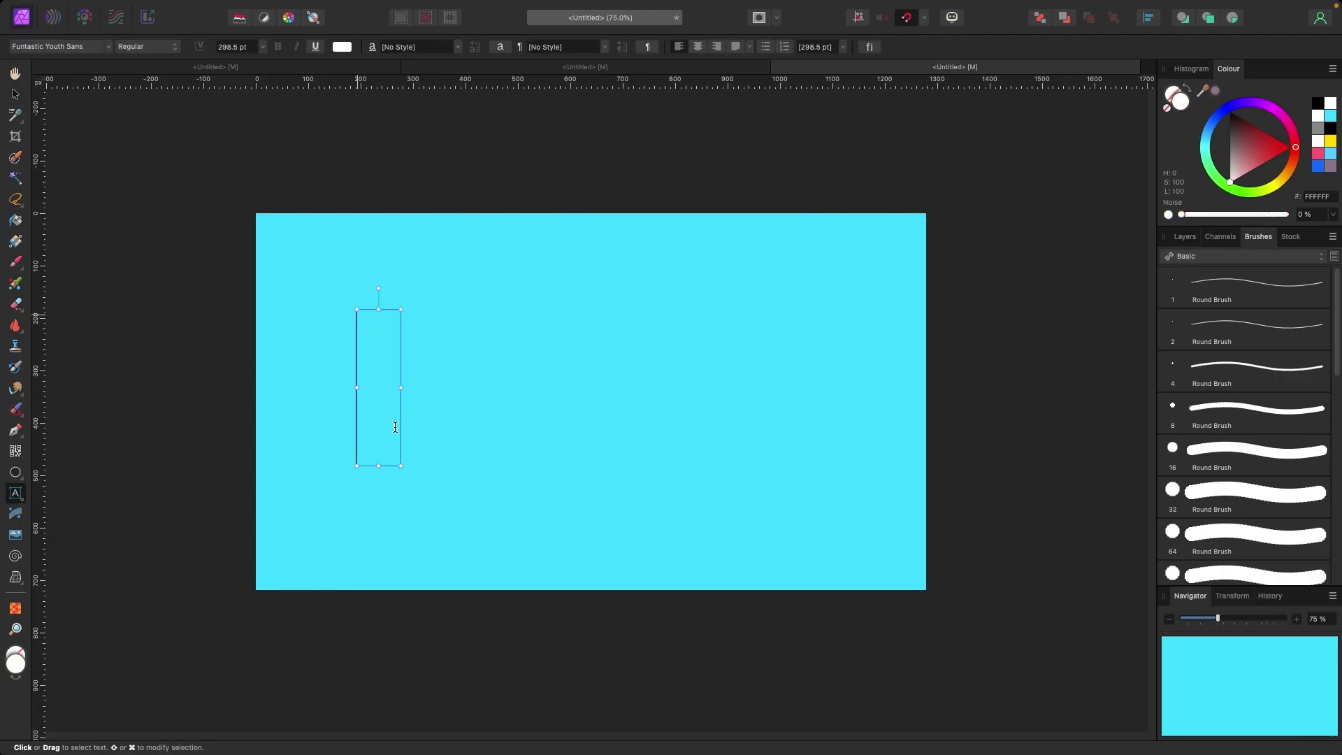
type("FLOWER")
- Enlarge FLOWER to 396.7 pt, centre it, and select the empty Pixel layer below
left_click(16, 94)
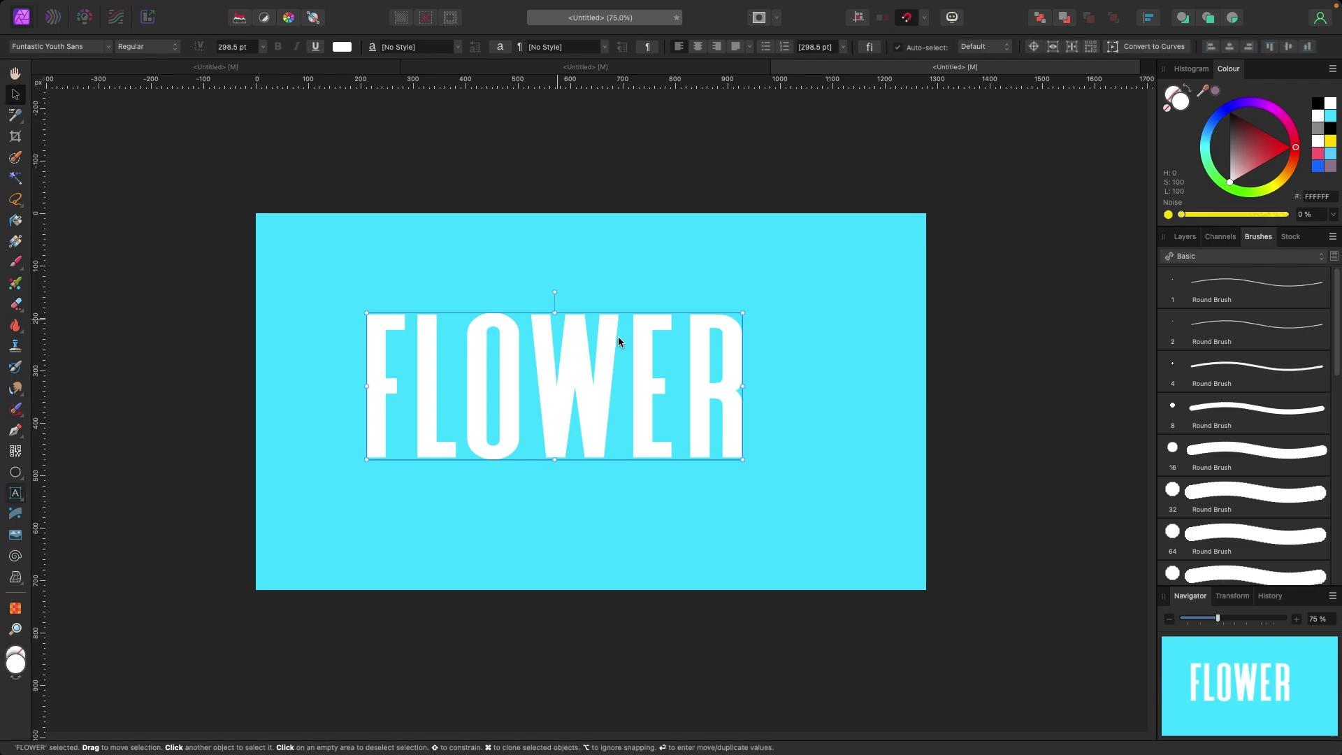
left_click_drag(742, 314, 866, 265)
left_click_drag(774, 345, 748, 386)
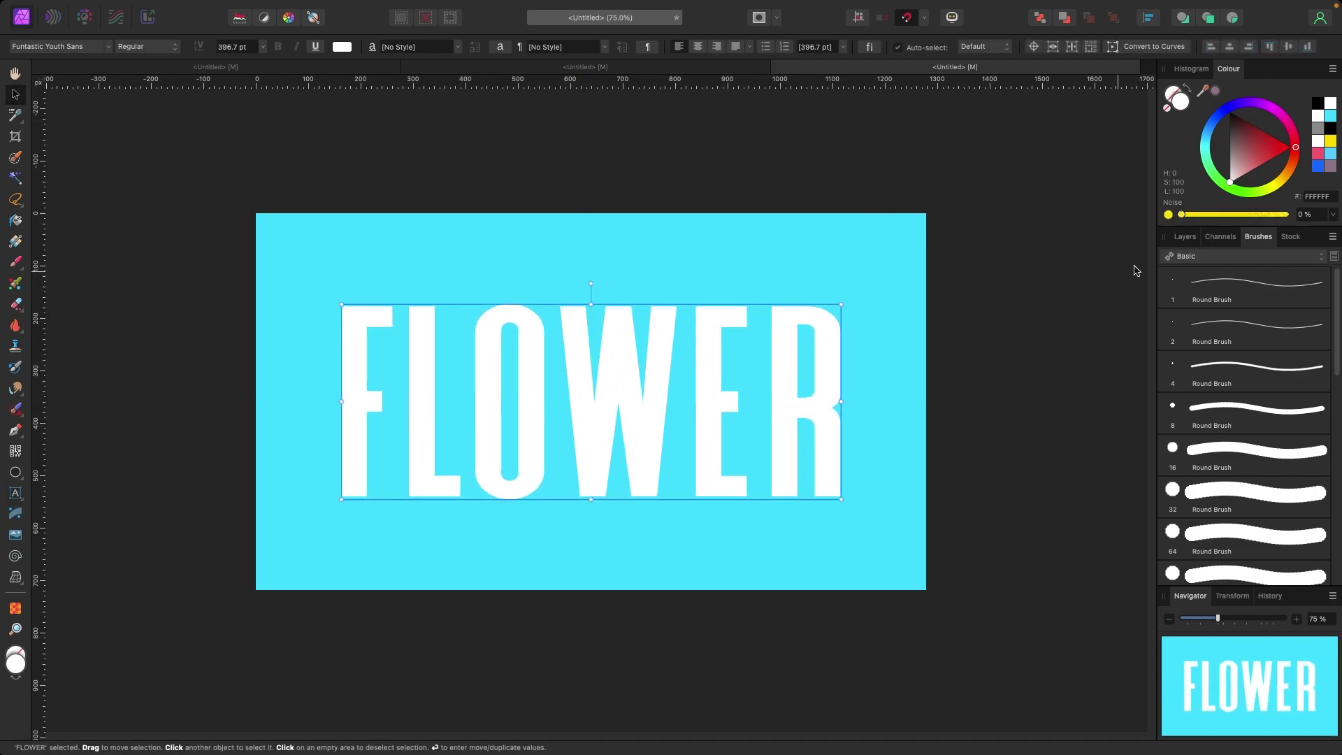
left_click(1185, 236)
left_click(1219, 325)
- Set brush symmetry to 8 and paint a yellow flower with radiating spikes
key("b")
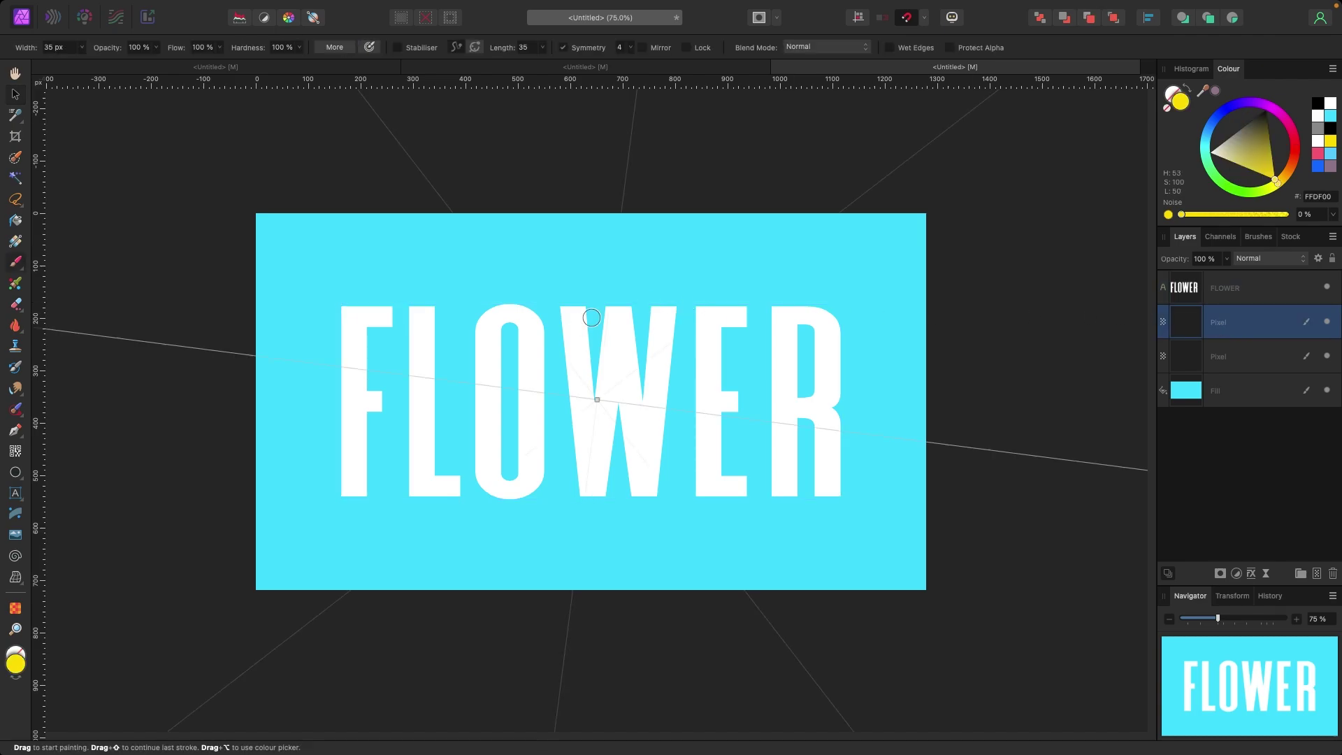
left_click(632, 55)
left_click_drag(630, 62, 664, 69)
left_click(594, 392)
mouse_move(594, 392)
left_mouse_down()
mouse_move(434, 402)
mouse_move(458, 354)
mouse_move(520, 310)
mouse_move(593, 302)
left_mouse_up()
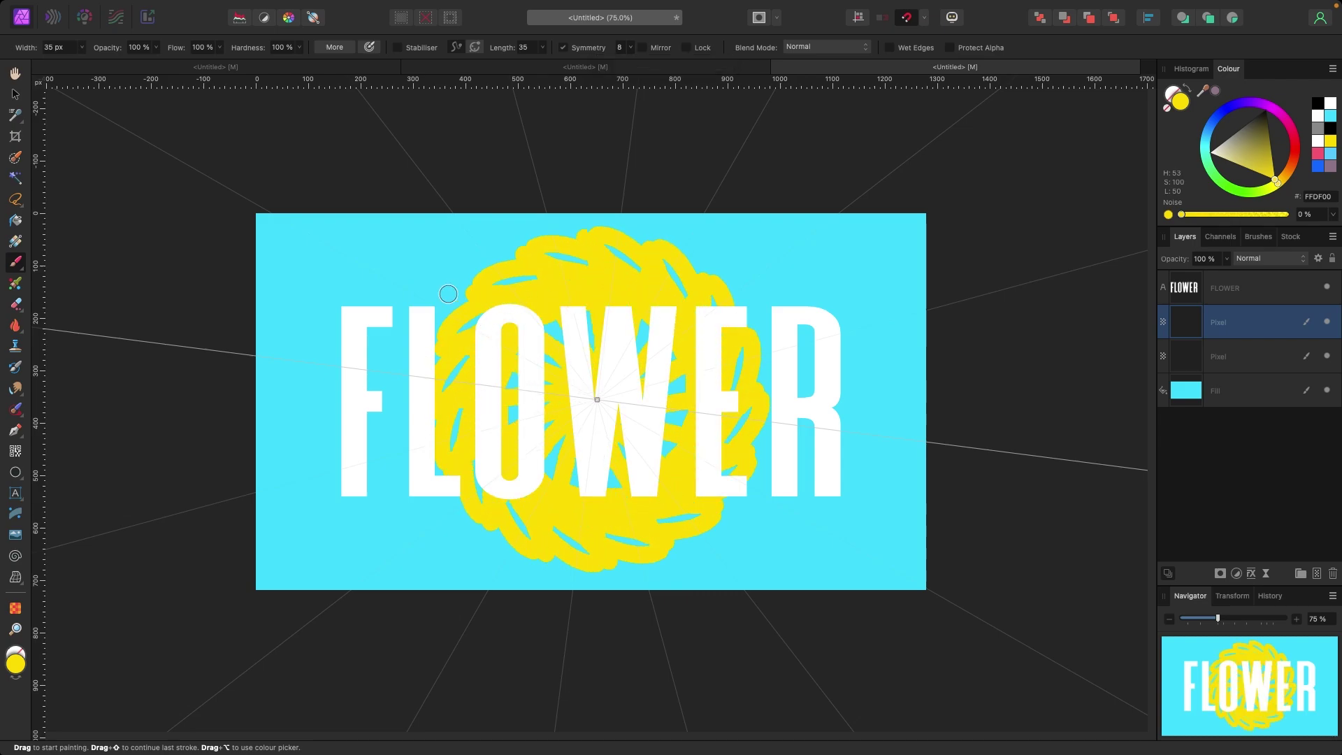
left_click_drag(458, 294, 414, 294)
- Select the FLOWER text and flower layers and delete them
key("v")
left_click(1077, 317)
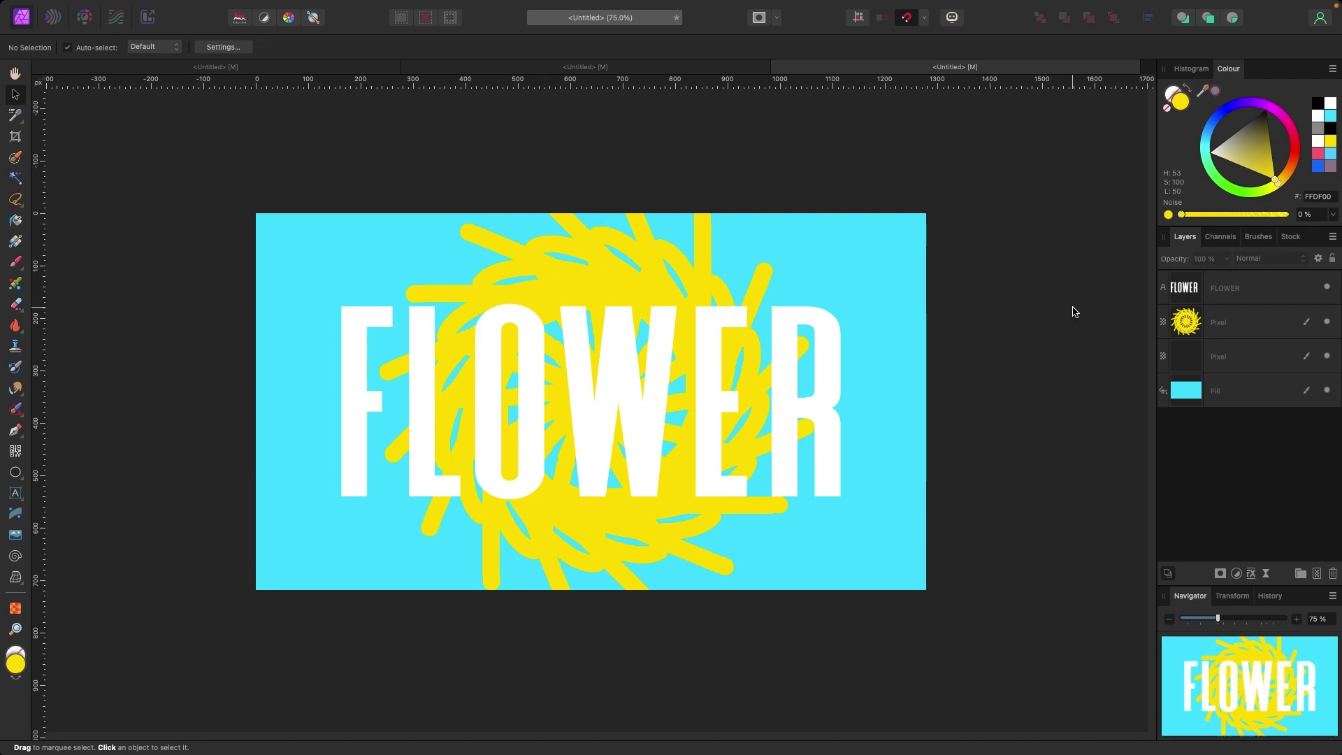
key("b")
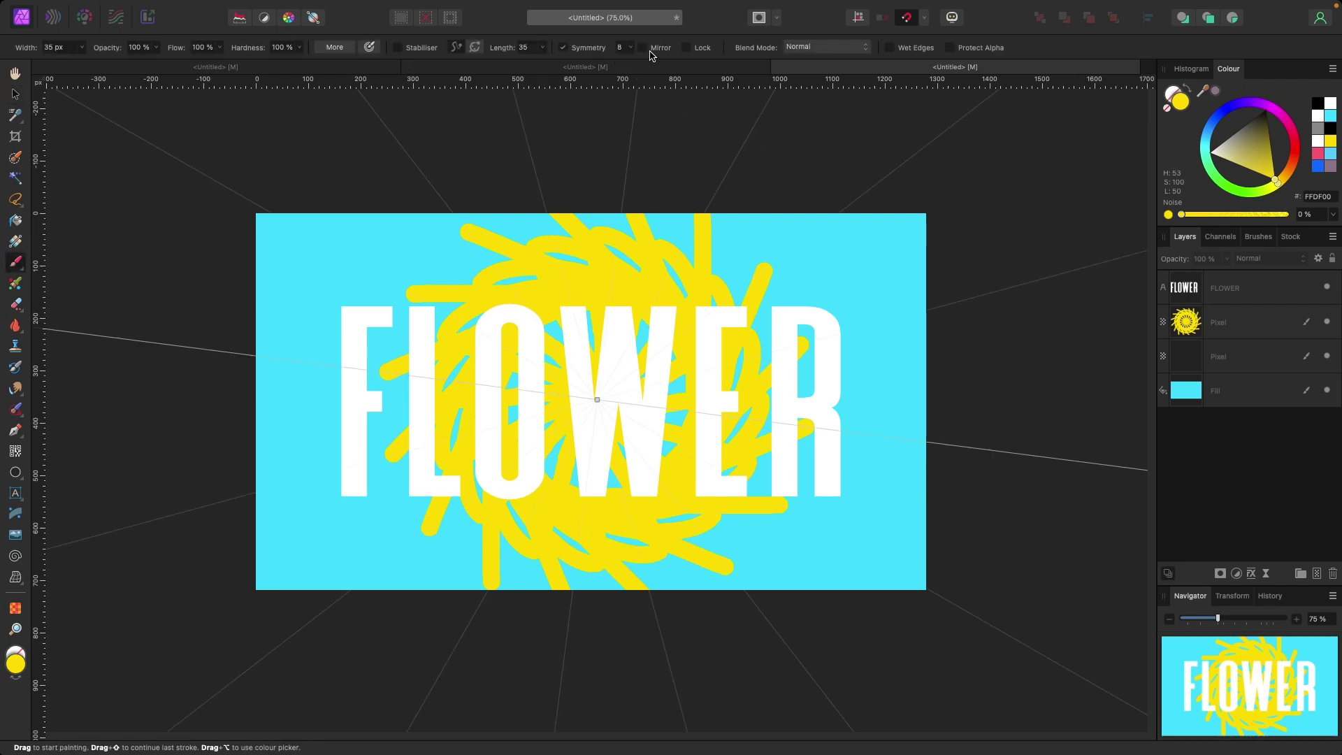
left_click(16, 94)
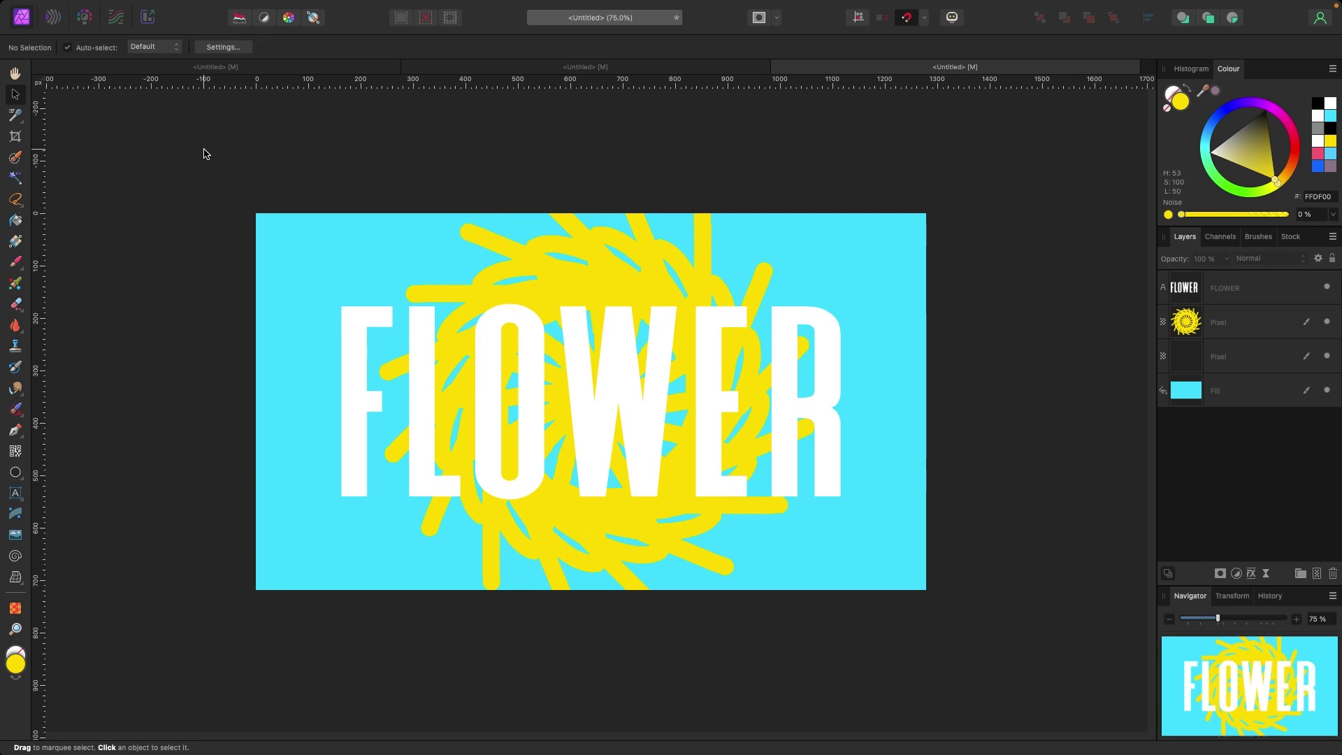
left_click(1225, 289)
key("Delete")
key("Delete")
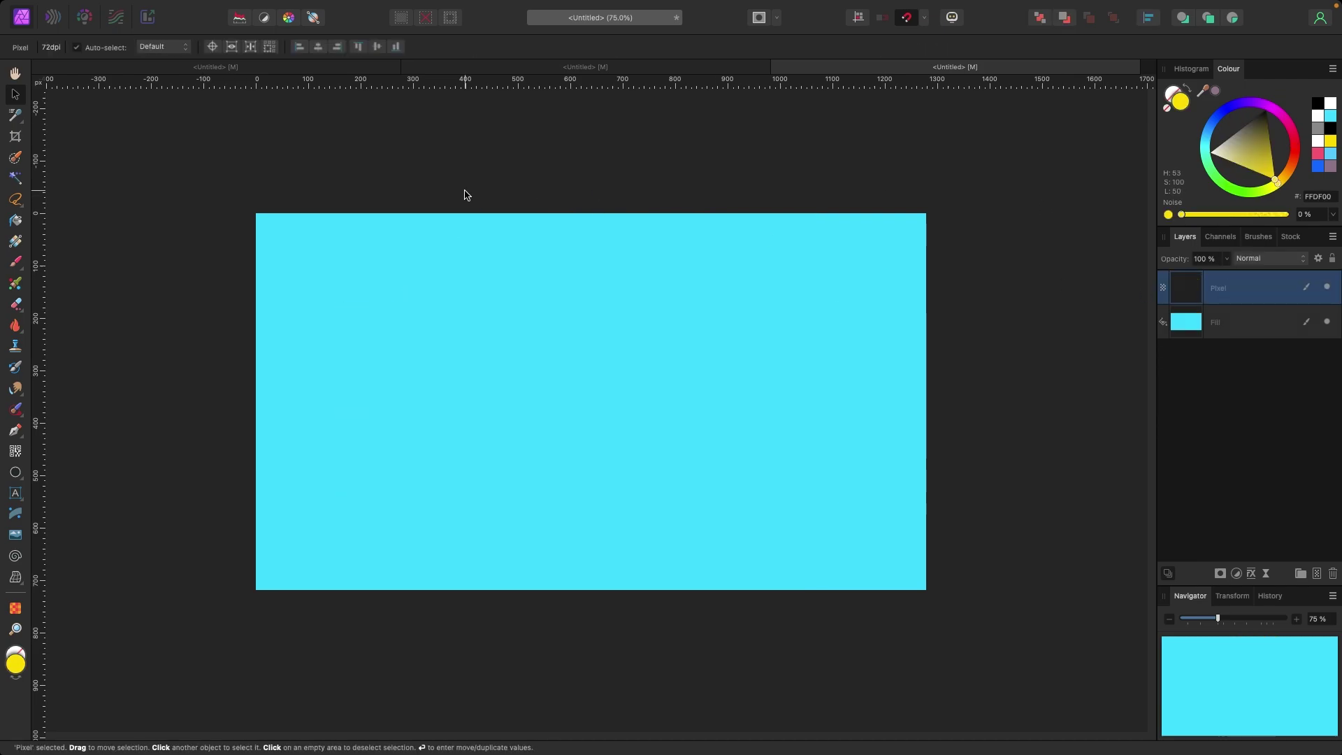
- With symmetry off, paint a test dot and a thick 53.2 px yellow horizontal stroke near the top
key("b")
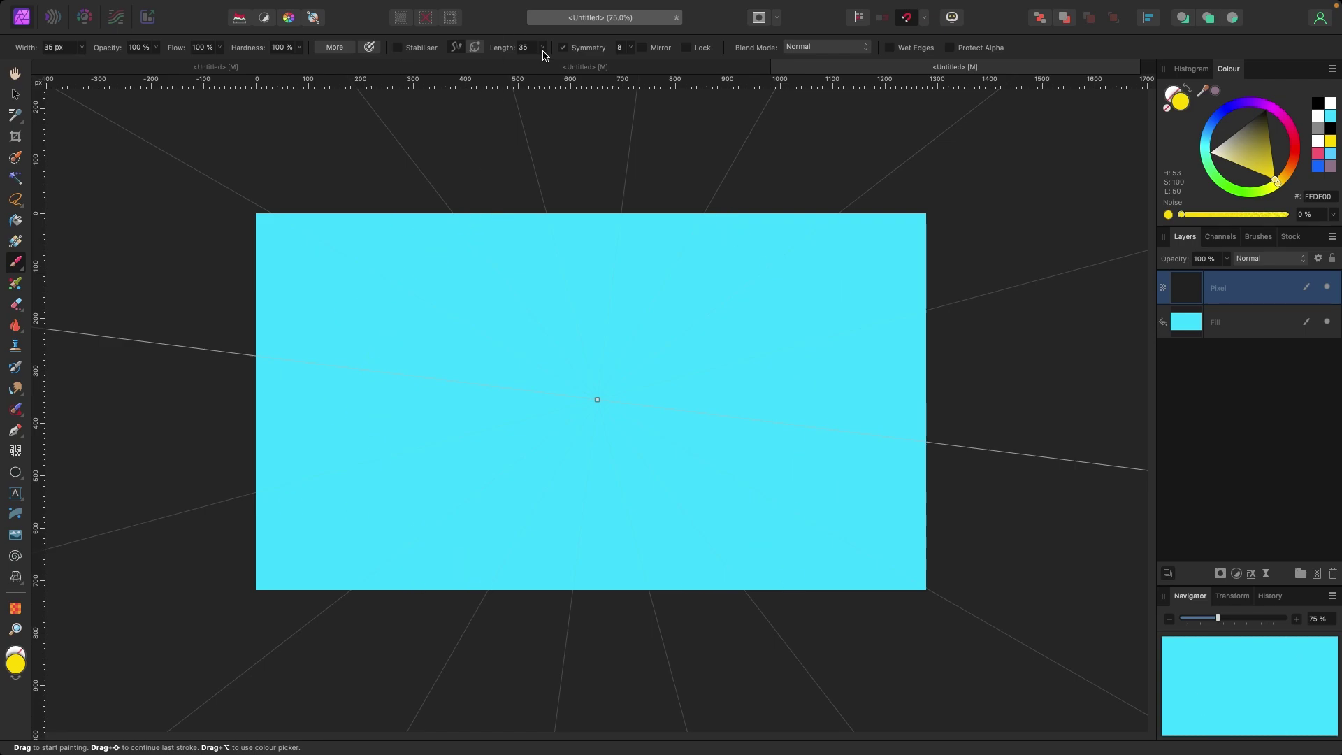
left_click(572, 49)
left_click(409, 285)
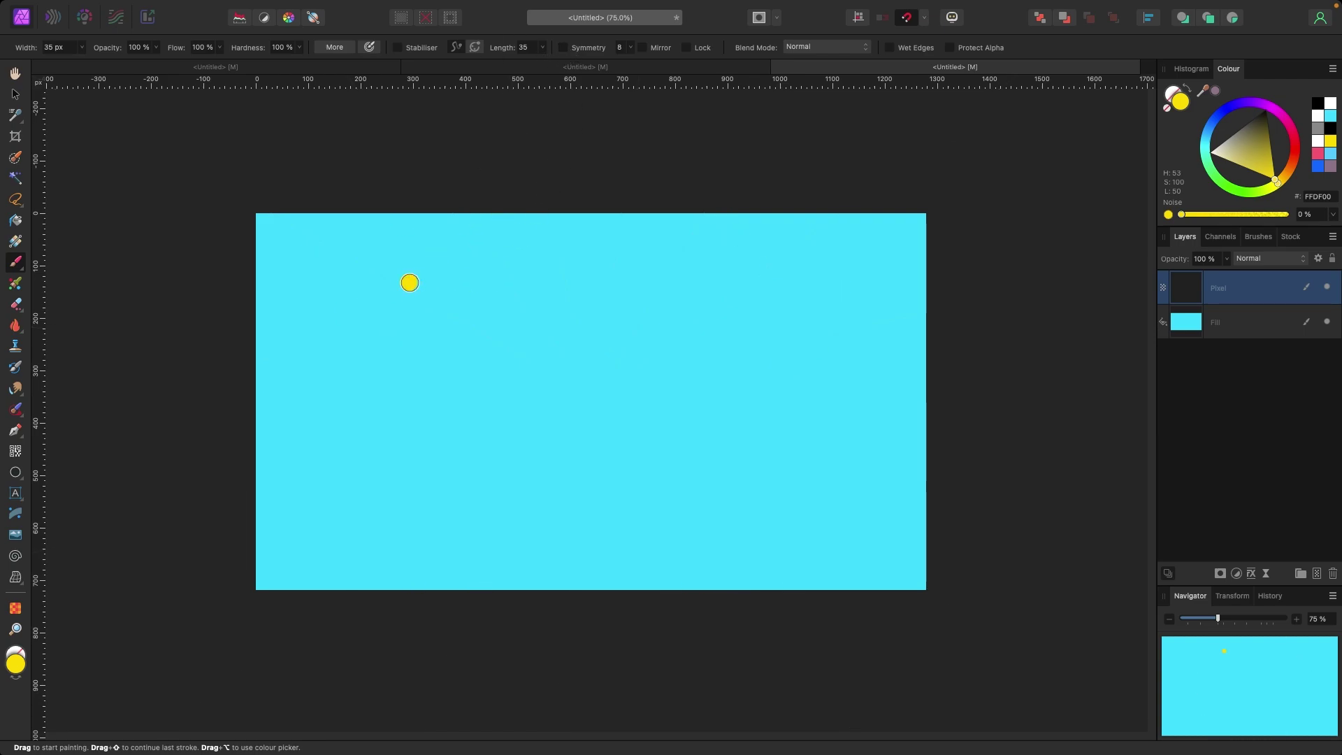
left_click_drag(338, 283, 840, 275)
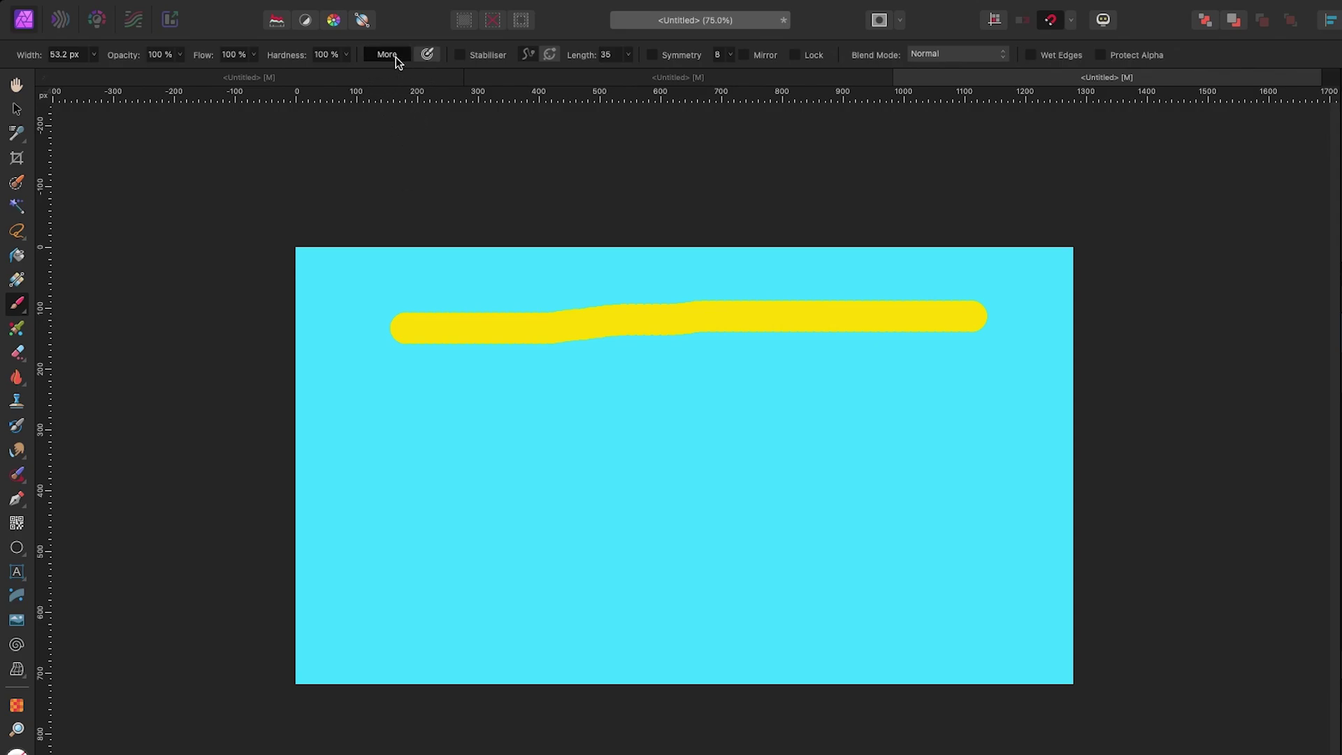
- Set brush spacing to 97%, size jitter 28%, flow jitter 23% and add Scatter Y
left_click(396, 57)
mouse_move(899, 254)
left_mouse_down()
mouse_move(962, 284)
mouse_move(999, 273)
left_mouse_up()
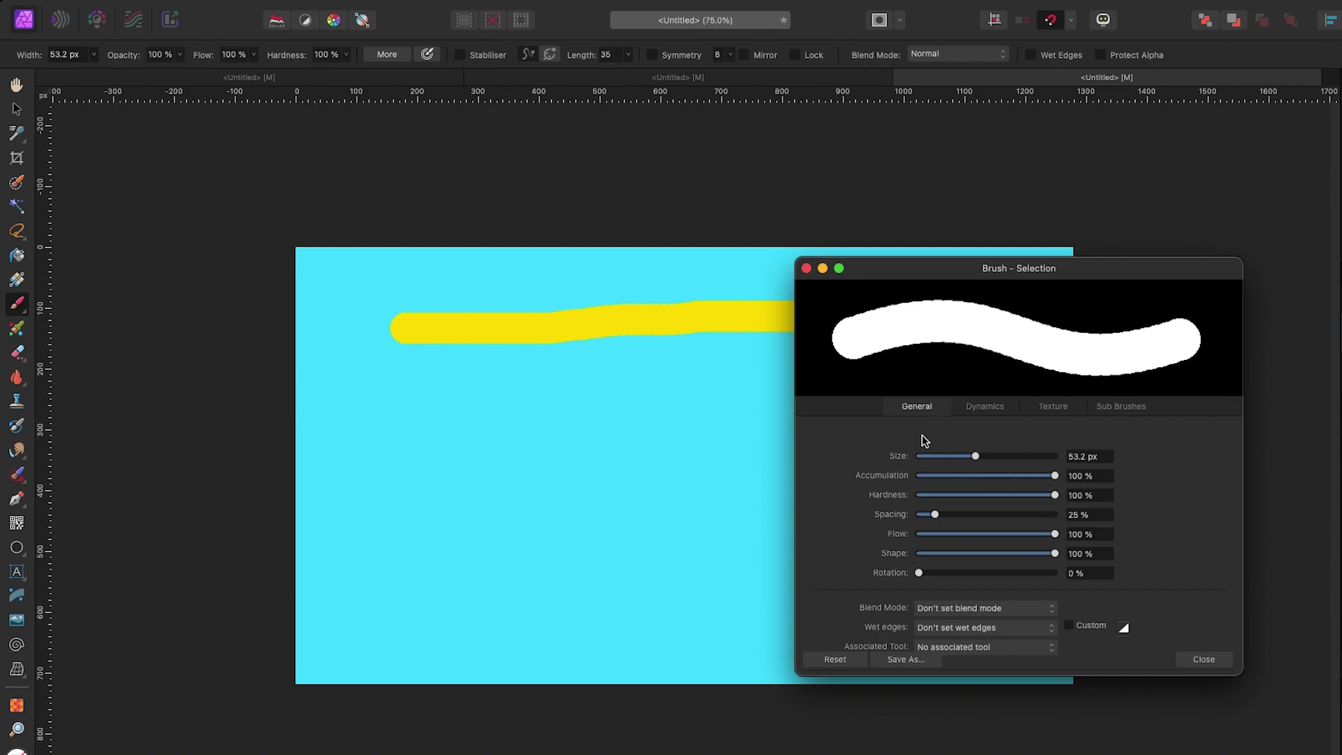
left_click_drag(936, 514, 988, 522)
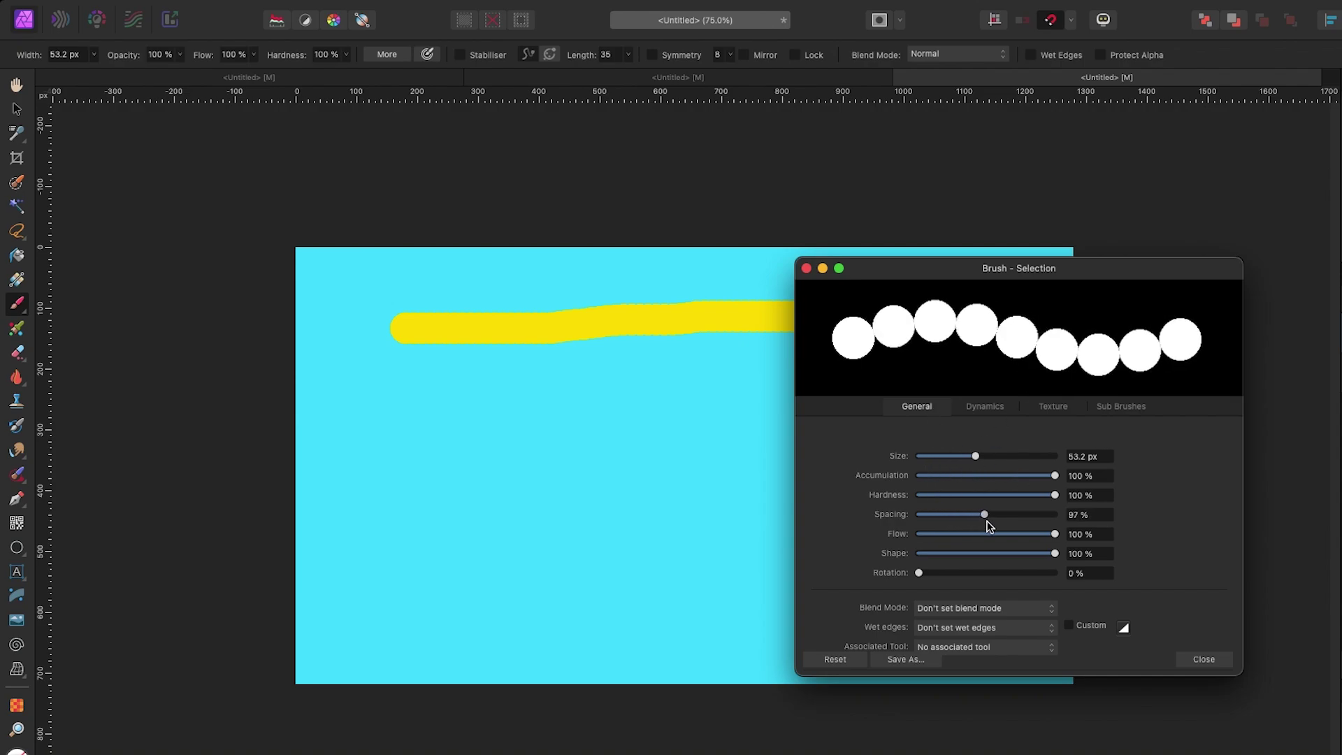
left_click(973, 413)
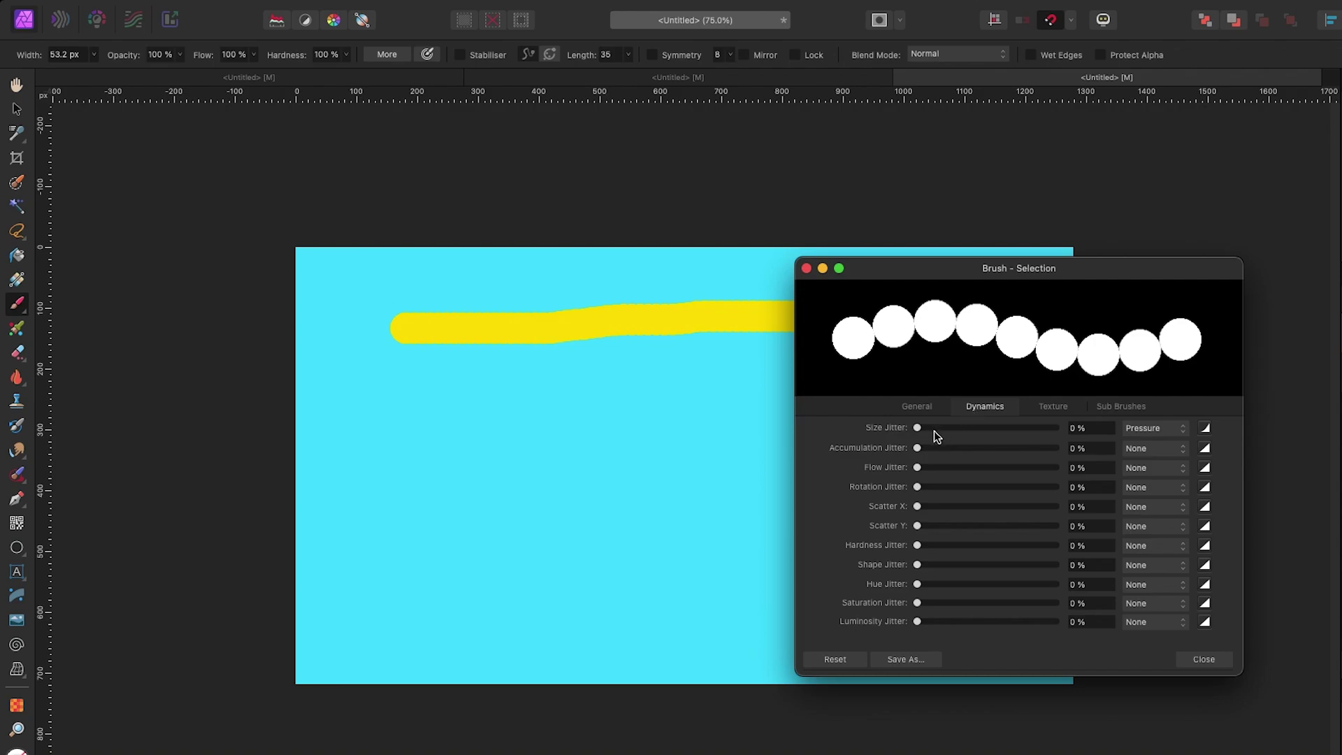
left_click_drag(918, 428, 957, 427)
left_click_drag(918, 468, 949, 468)
mouse_move(918, 526)
left_mouse_down()
mouse_move(942, 526)
mouse_move(954, 565)
mouse_move(980, 565)
left_mouse_up()
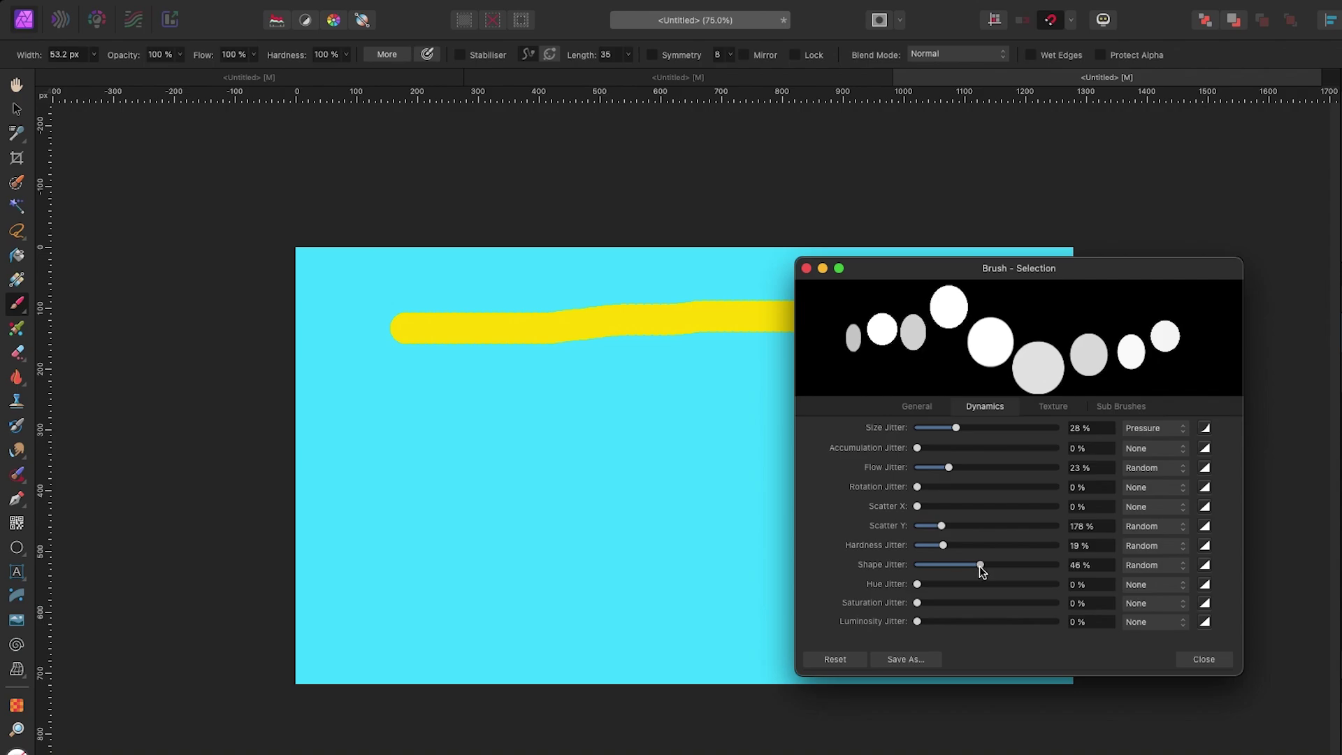
left_click(1204, 660)
- Paint a scattered yellow dot trail below the stroke, then deselect the Pixel layer with the Move Tool
mouse_move(407, 440)
left_mouse_down()
mouse_move(811, 406)
mouse_move(930, 420)
mouse_move(947, 517)
mouse_move(800, 490)
mouse_move(727, 541)
mouse_move(633, 516)
mouse_move(526, 579)
mouse_move(519, 544)
mouse_move(401, 548)
mouse_move(409, 448)
left_mouse_up()
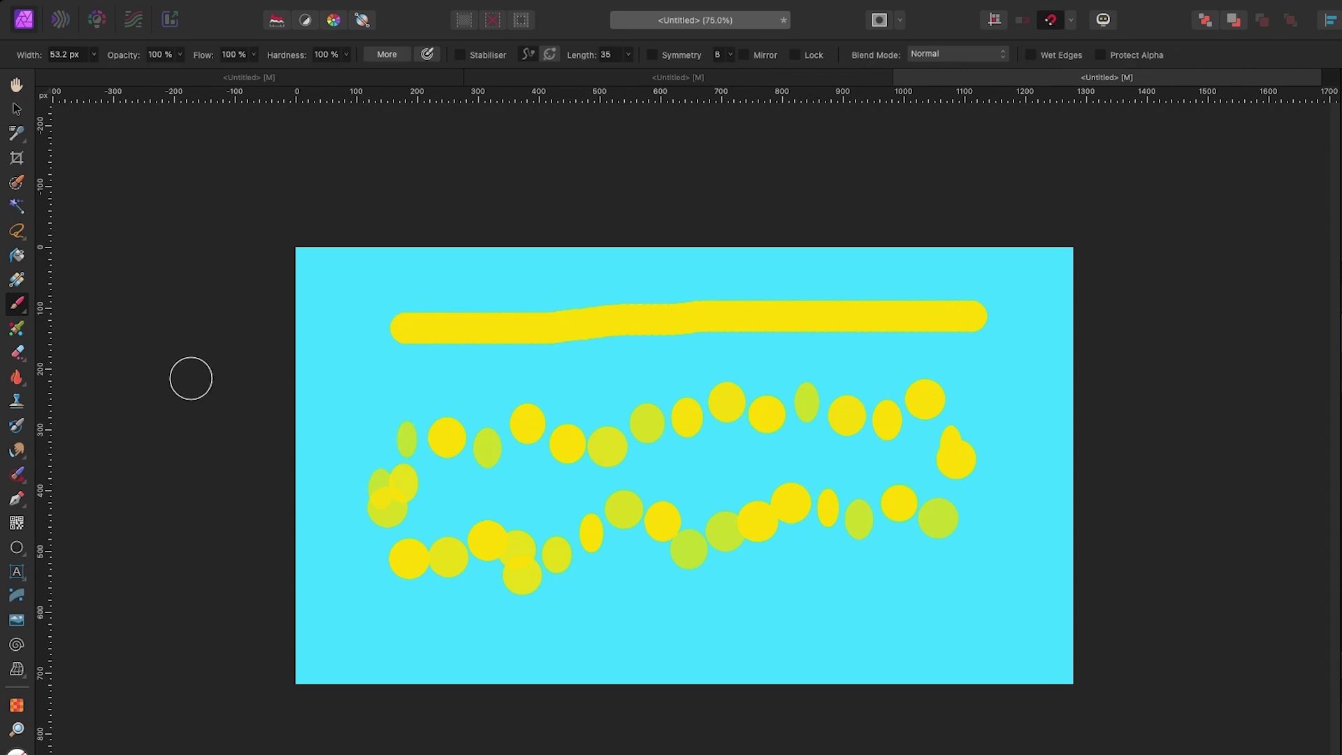
left_click(16, 109)
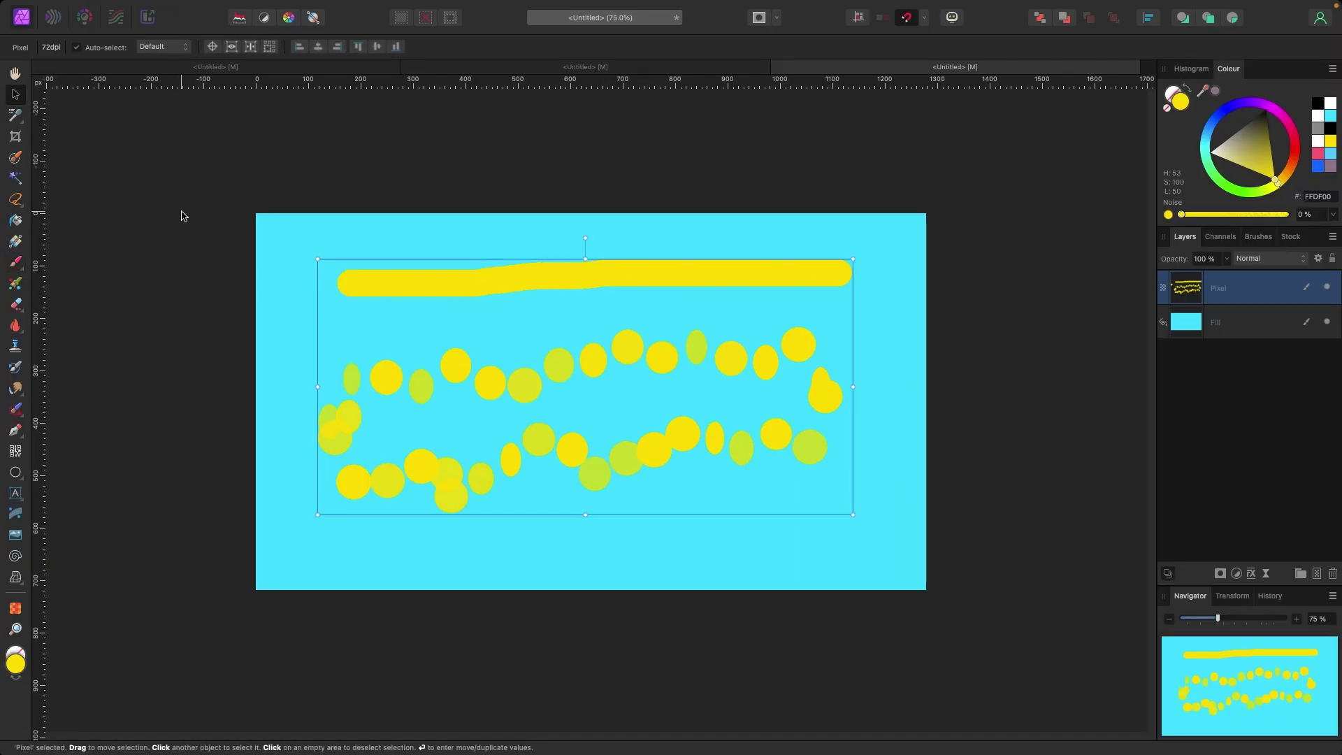
left_click(181, 215)
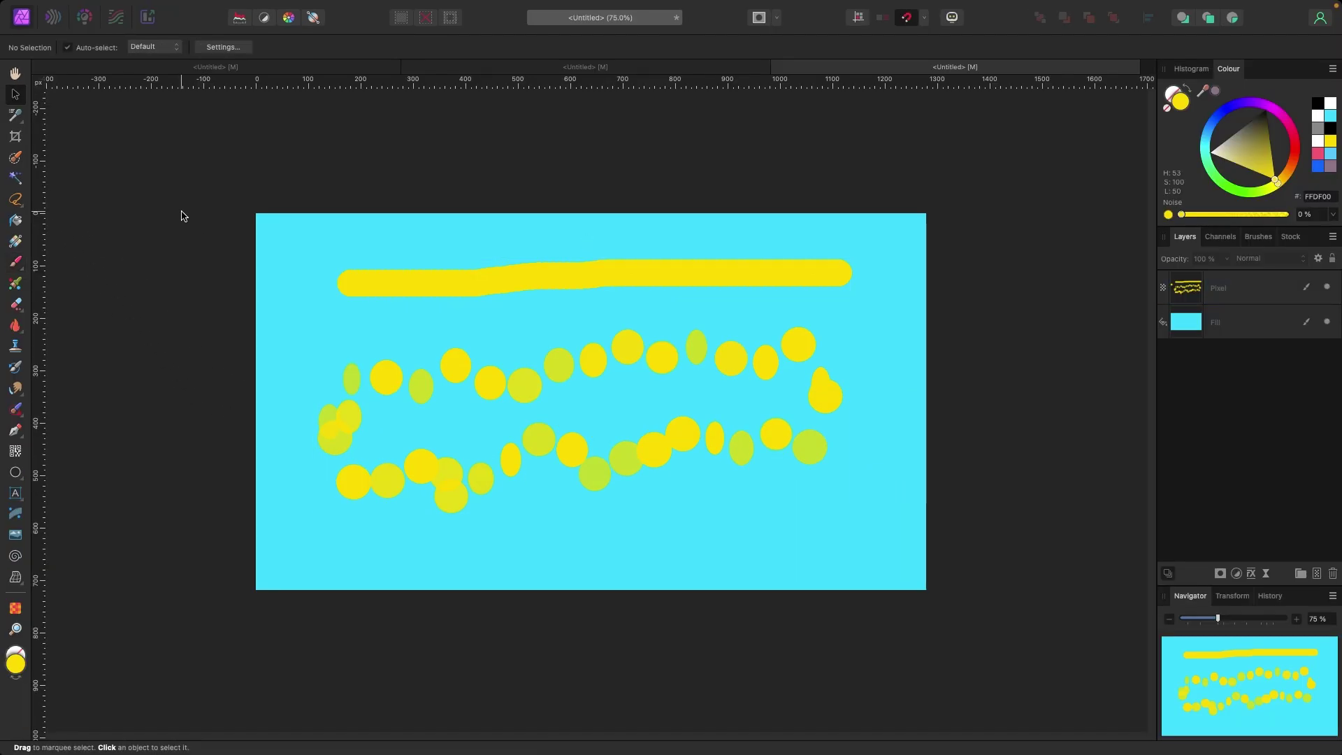
- Switch back to the Paint Brush Tool with the B shortcut
key("b")
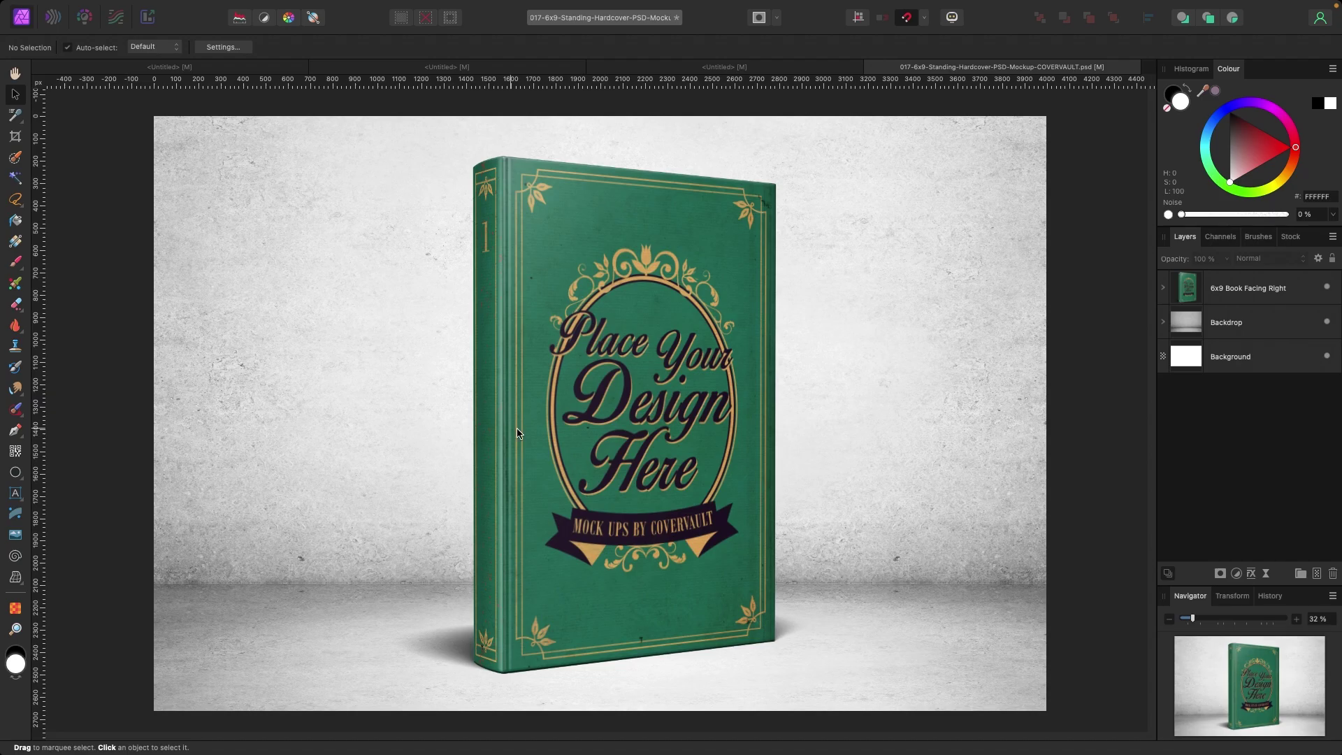
- Expand the 6x9 Book Facing Right group to show Shine, Spine and Cover, then open and close Settings
left_click(1163, 288)
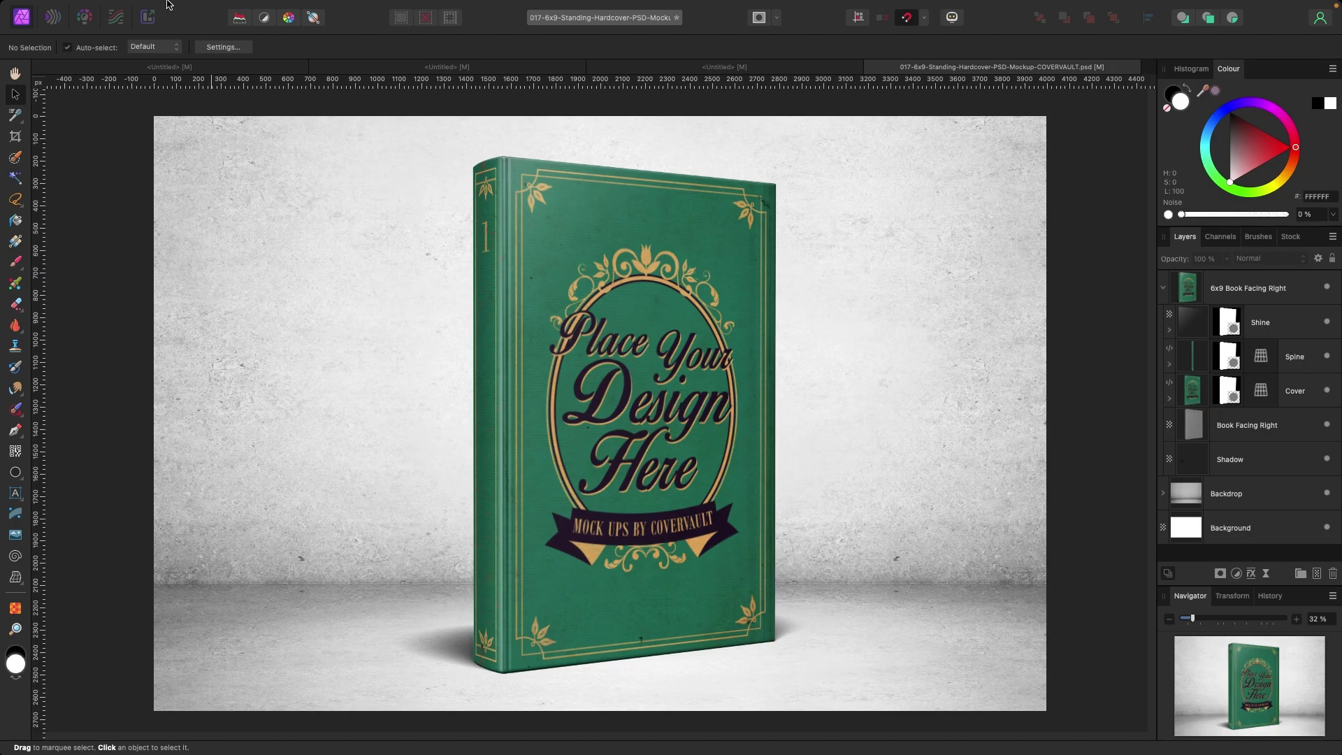
left_click(102, 8)
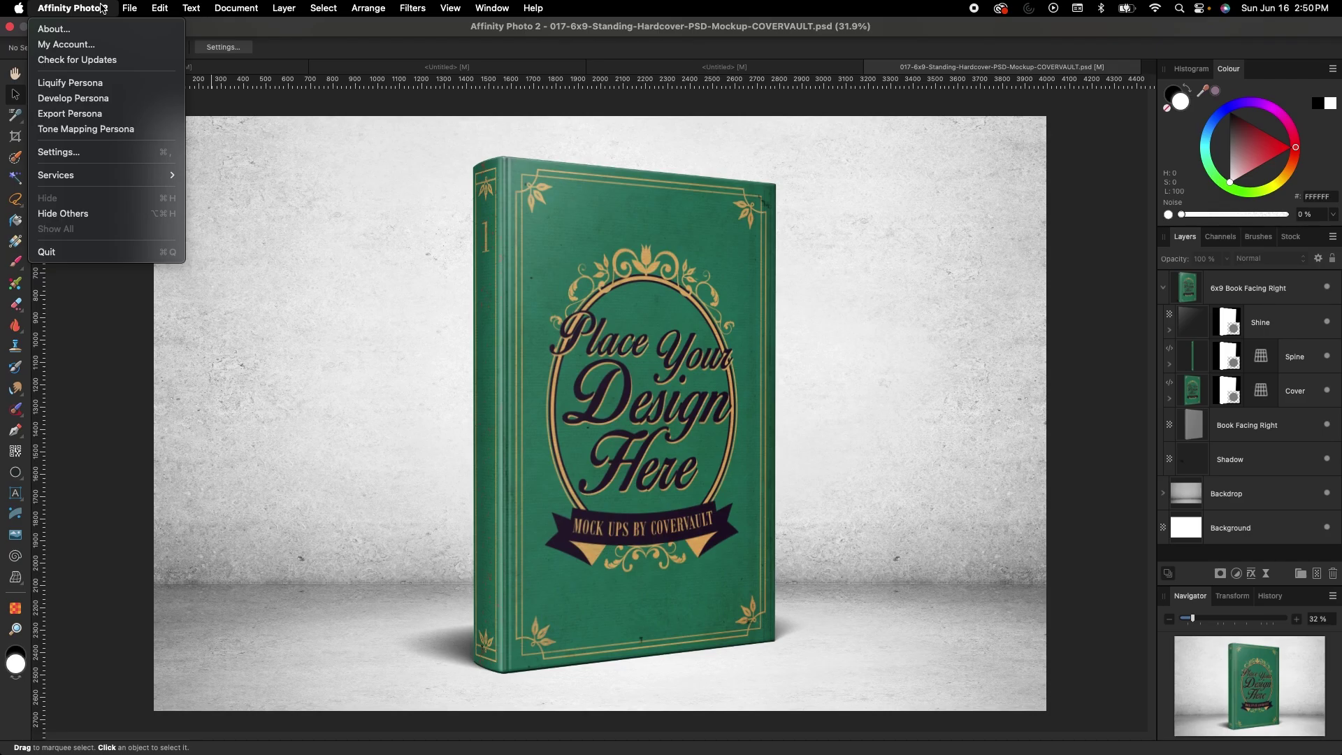
left_click(89, 155)
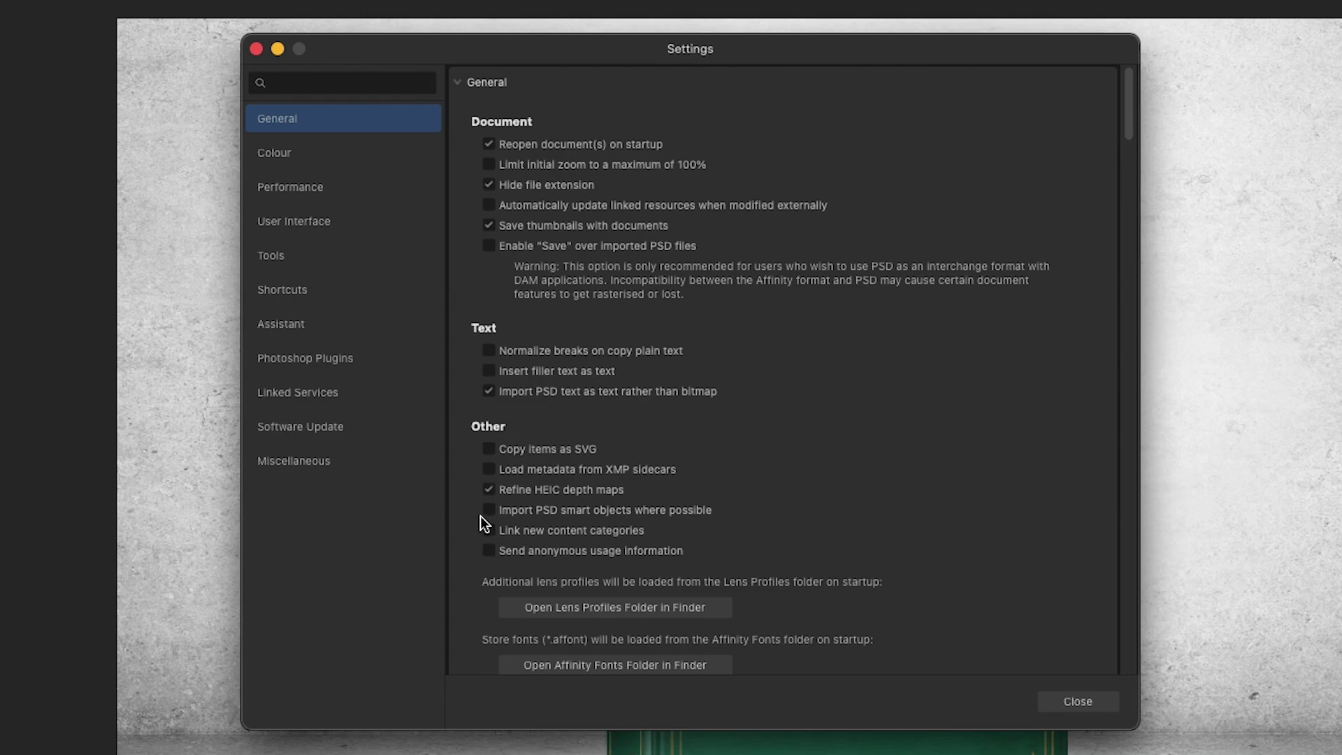
left_click(1076, 703)
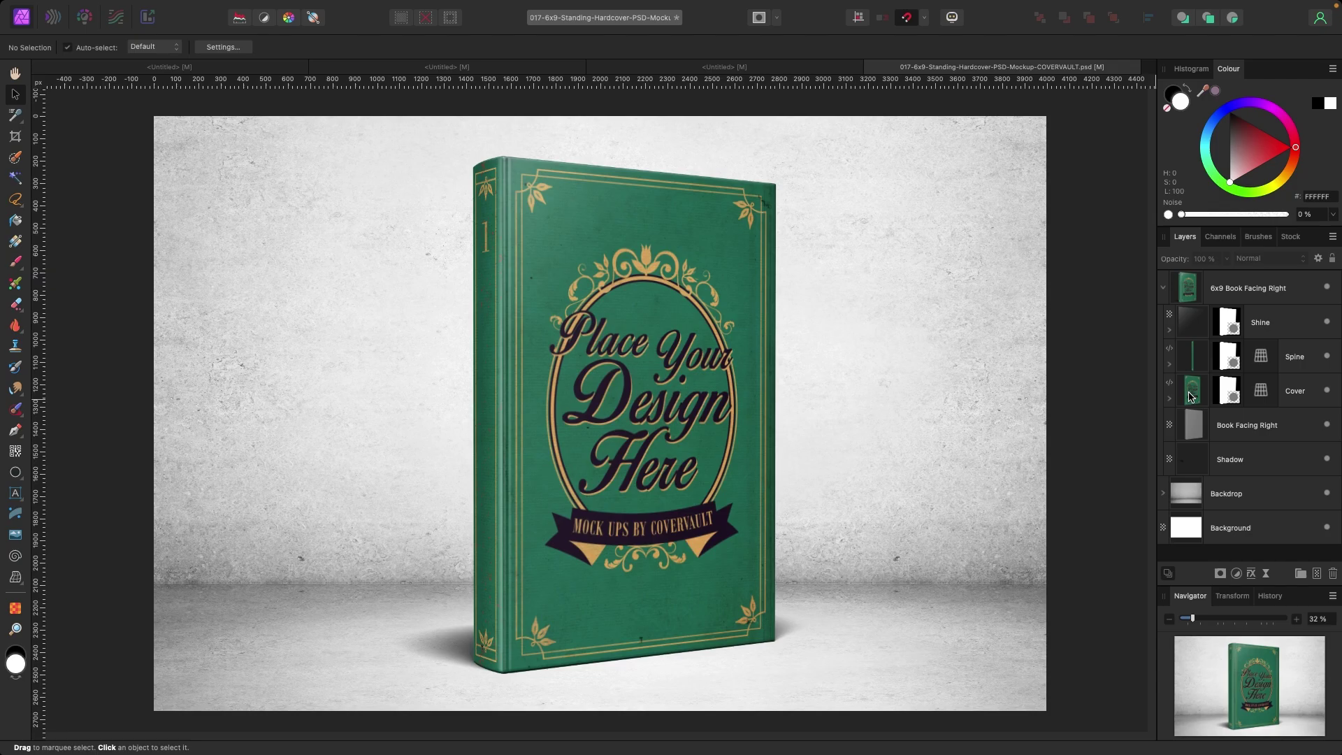
- In the Cover's embedded document, draw a full-size blue rectangle and deselect it
double_click(1191, 396)
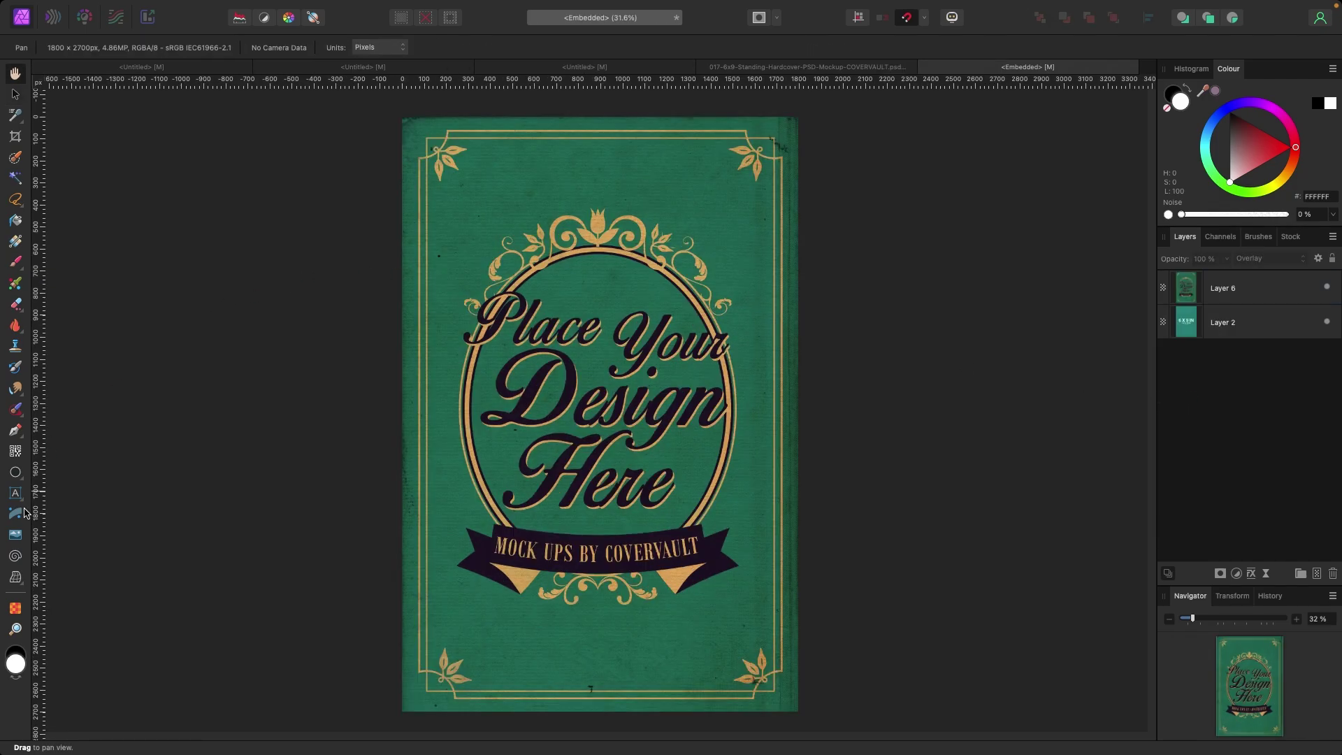
left_click(21, 481)
key("Escape")
left_click(21, 481)
left_click(70, 377)
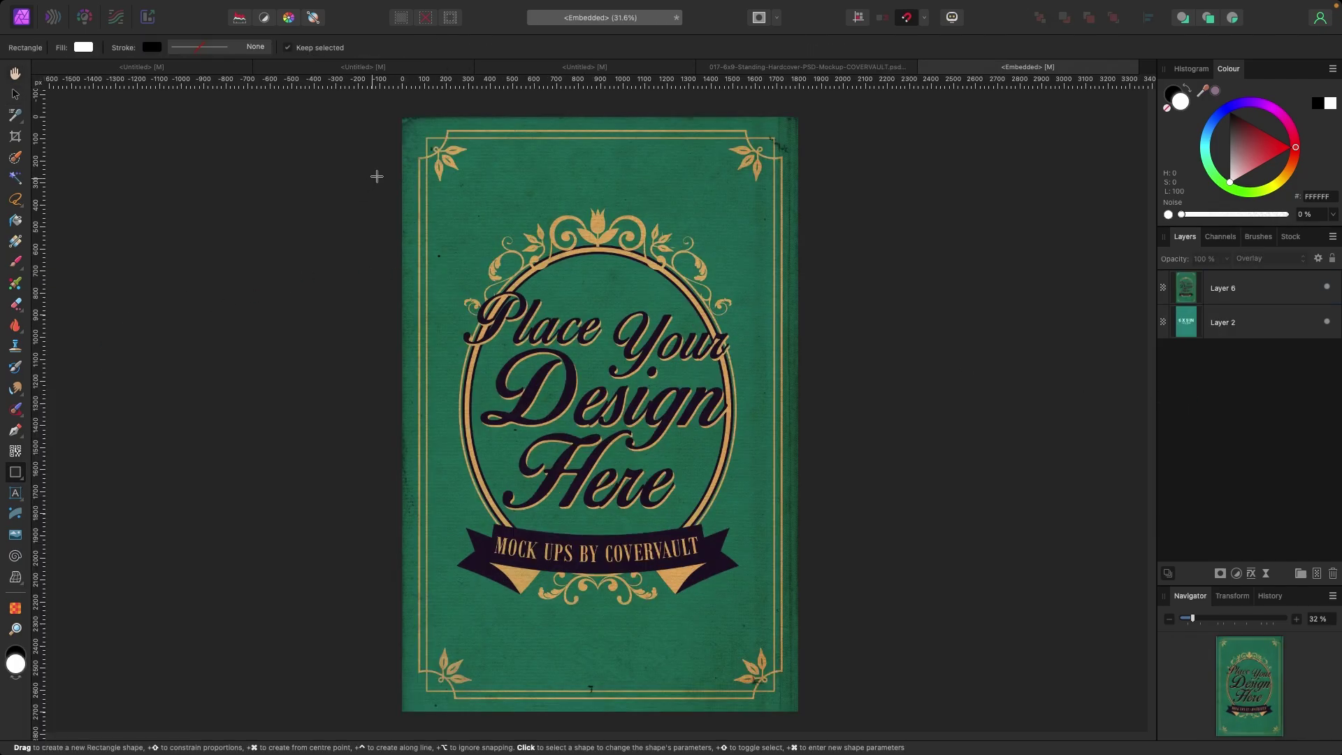
left_click_drag(400, 116, 799, 711)
left_click_drag(1251, 172, 1213, 126)
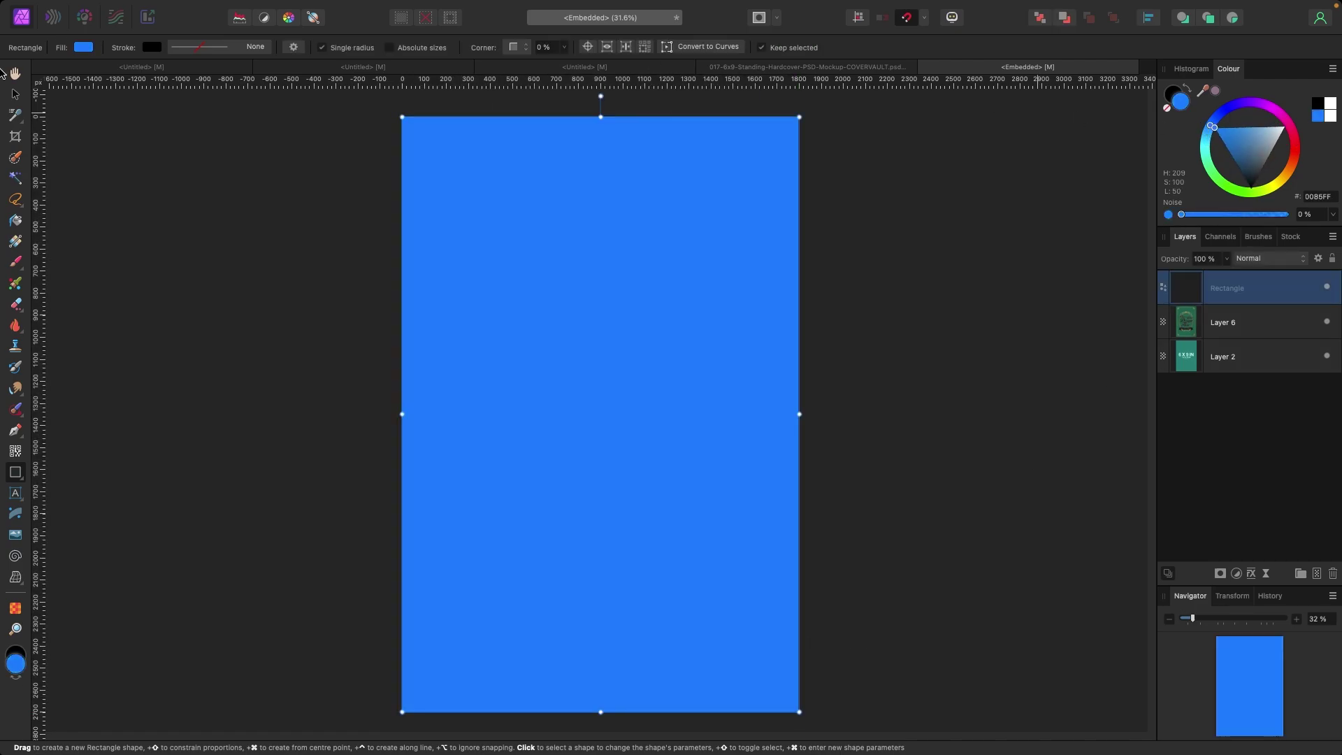
left_click(15, 94)
left_click(249, 375)
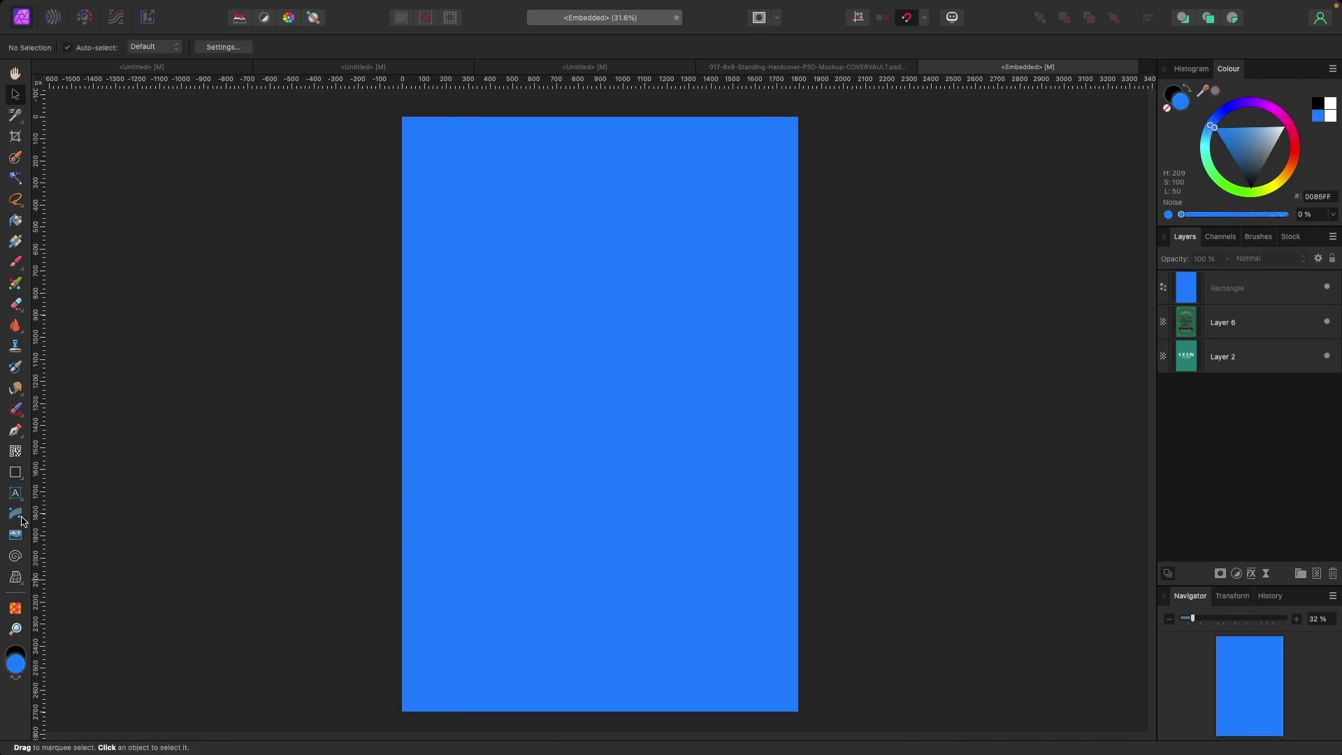
- Add a red triangle in the middle of the cover and nudge it down-left
left_click(16, 473)
left_click(21, 483)
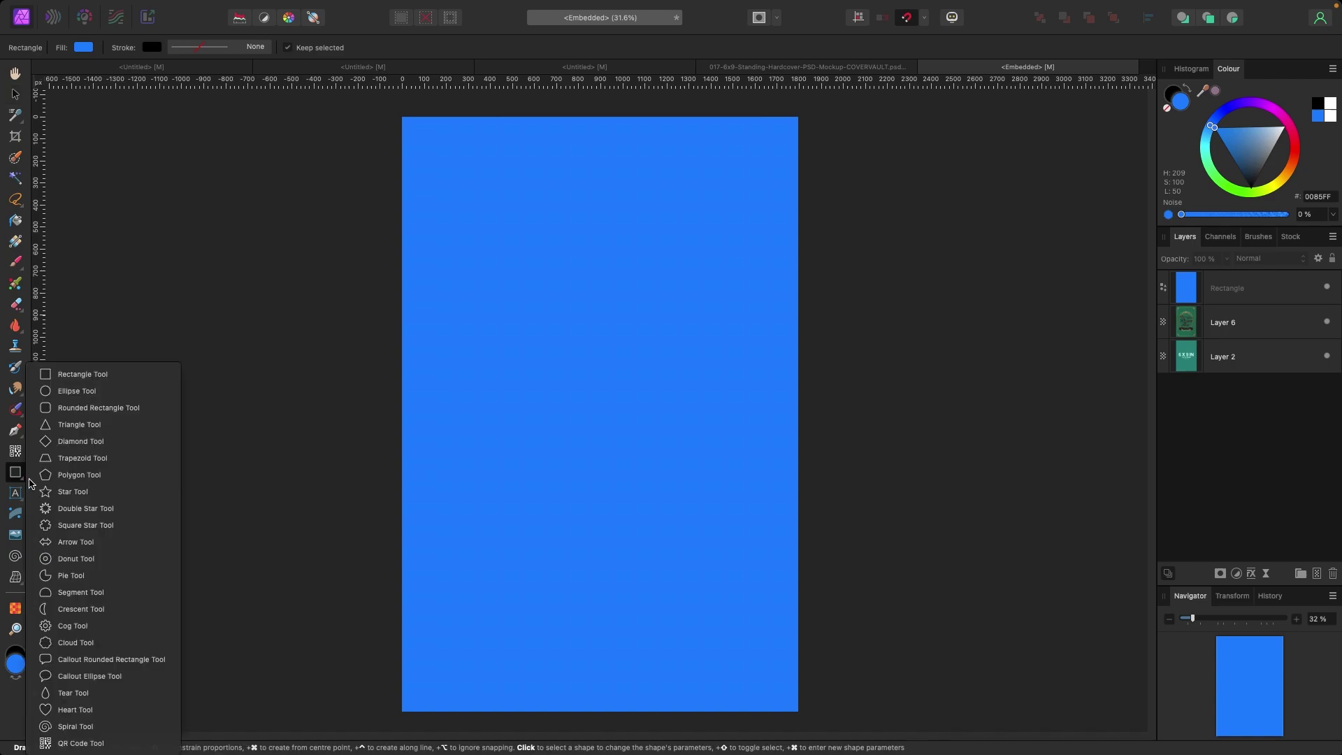
left_click(70, 428)
left_click_drag(483, 213, 763, 493)
left_click(1297, 156)
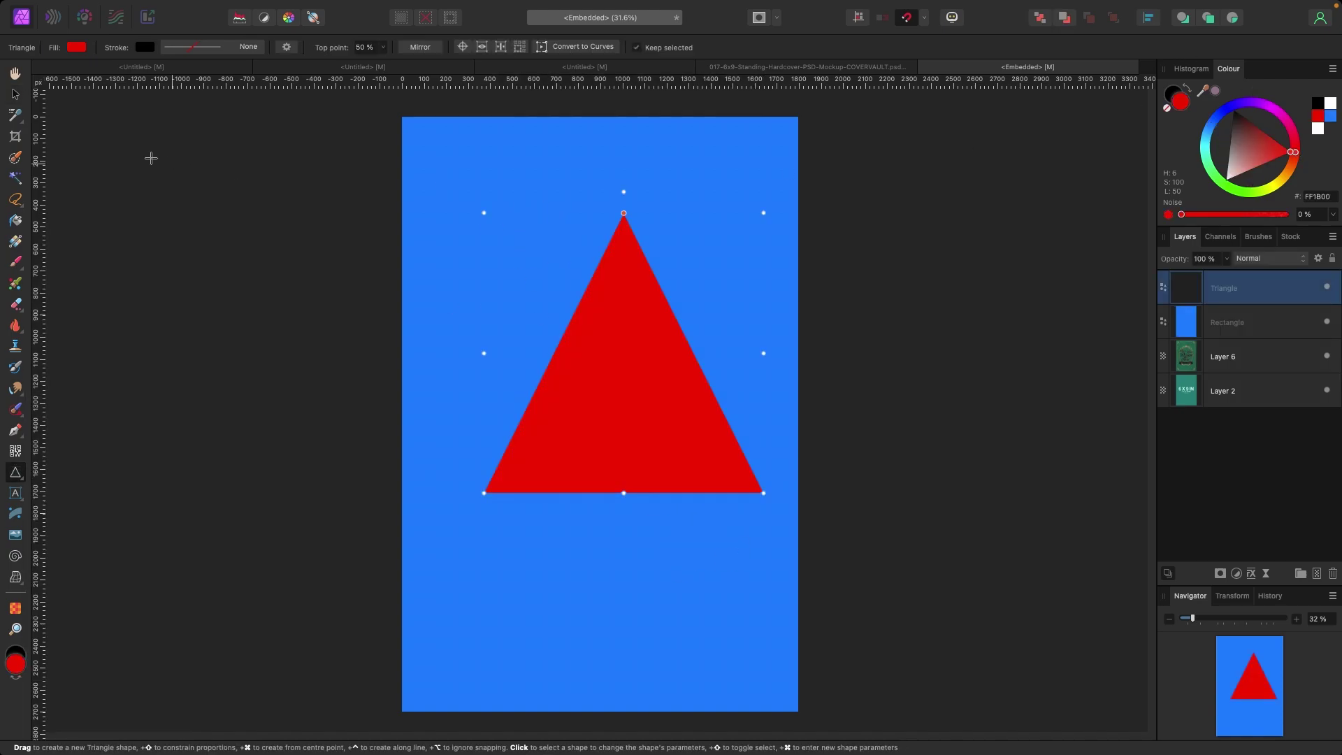
left_click(15, 93)
left_click_drag(624, 392, 612, 424)
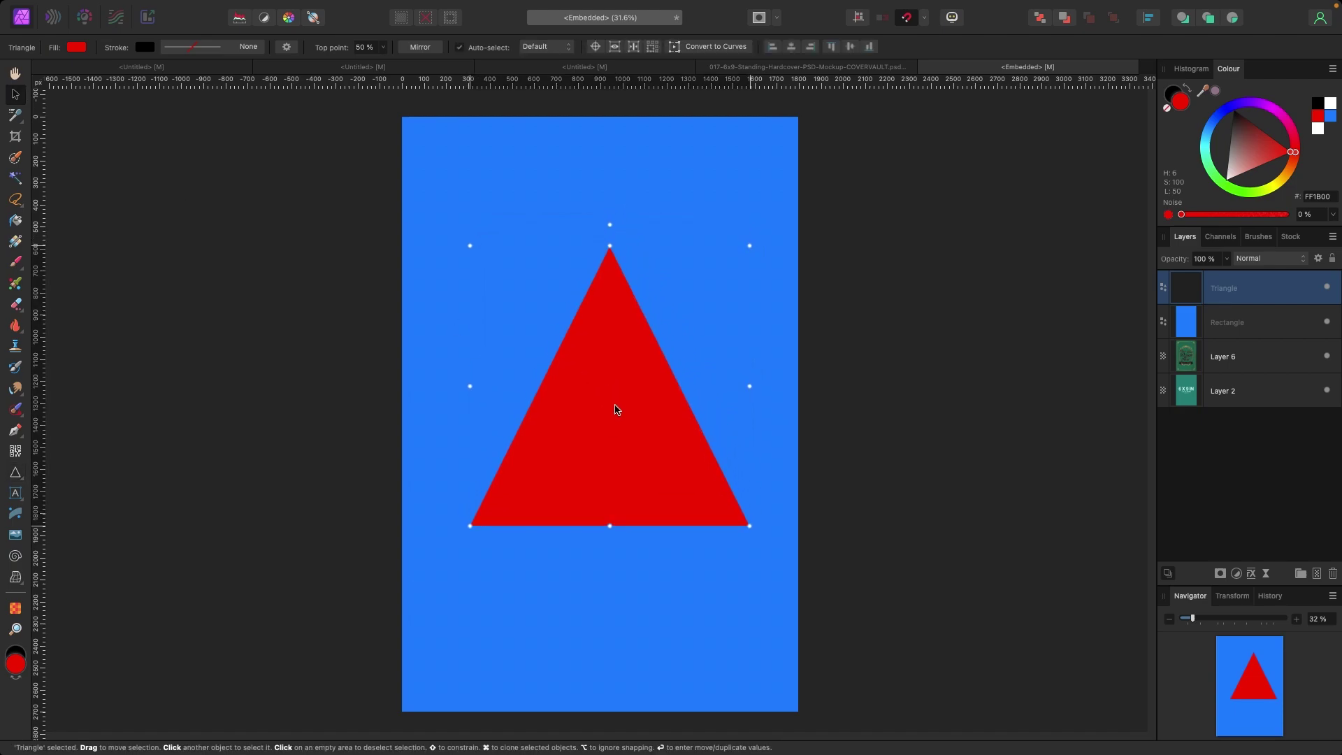
- Check the updated blue cover with red triangle on the book mockup
left_click(773, 68)
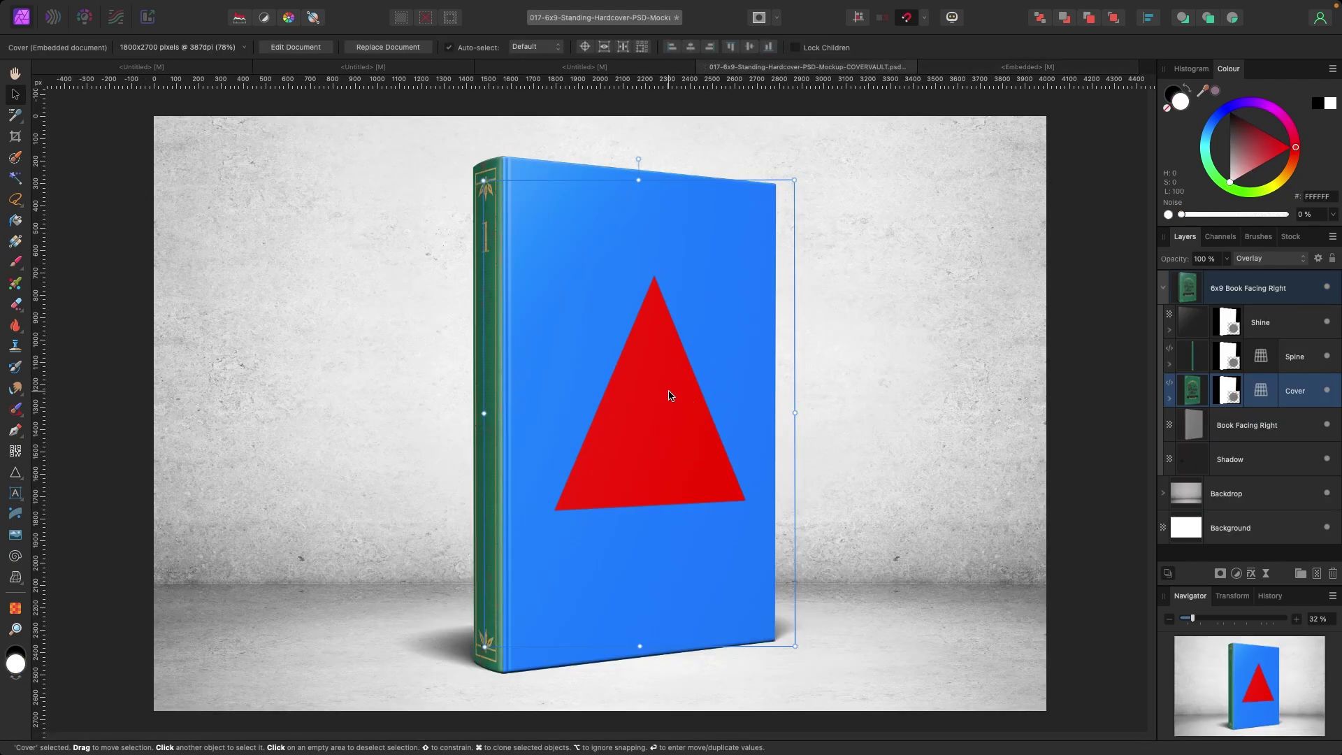
left_click(1078, 306)
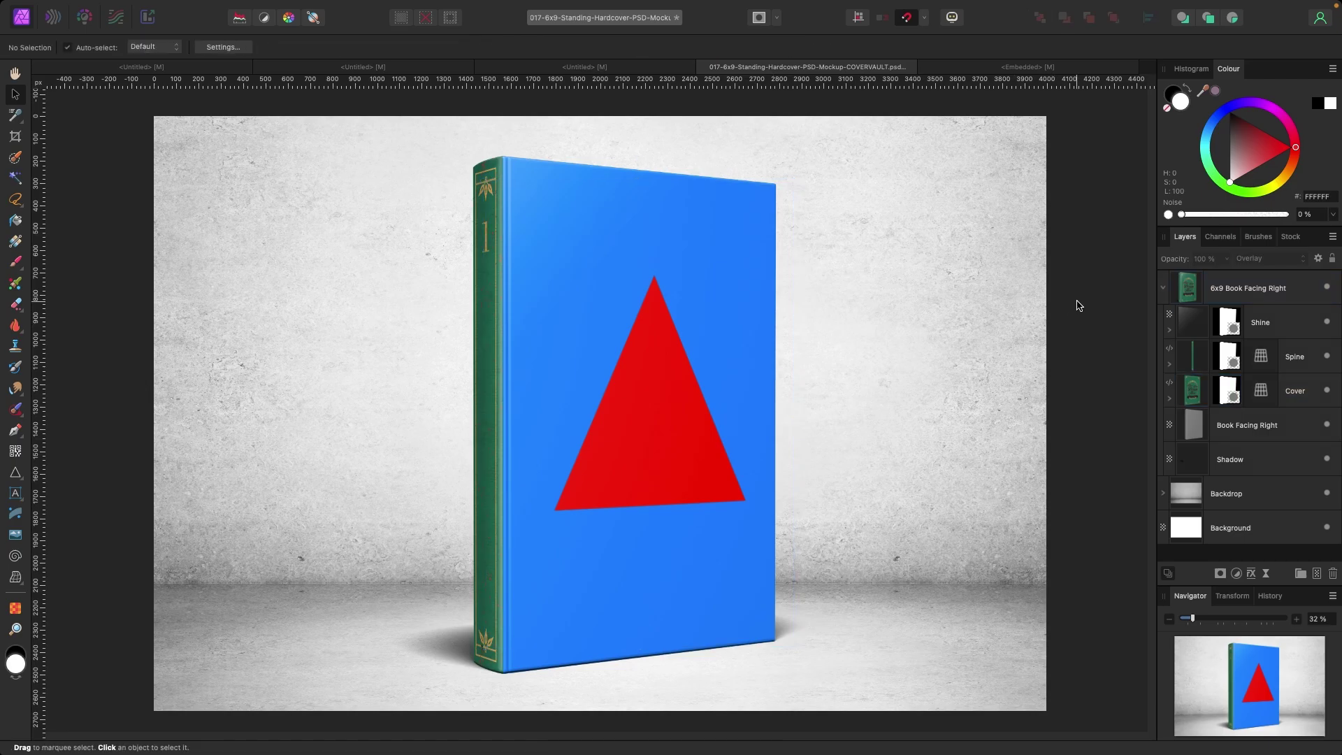
left_click(985, 65)
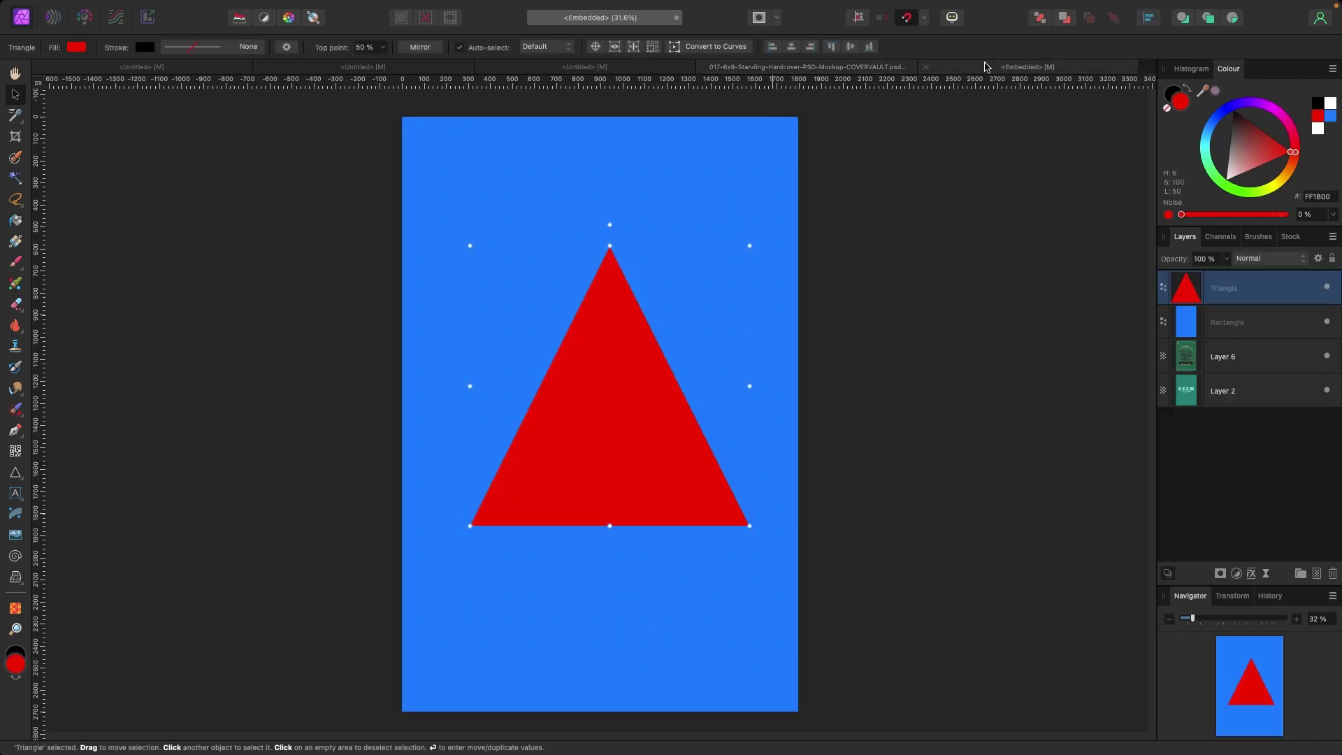
left_click(819, 68)
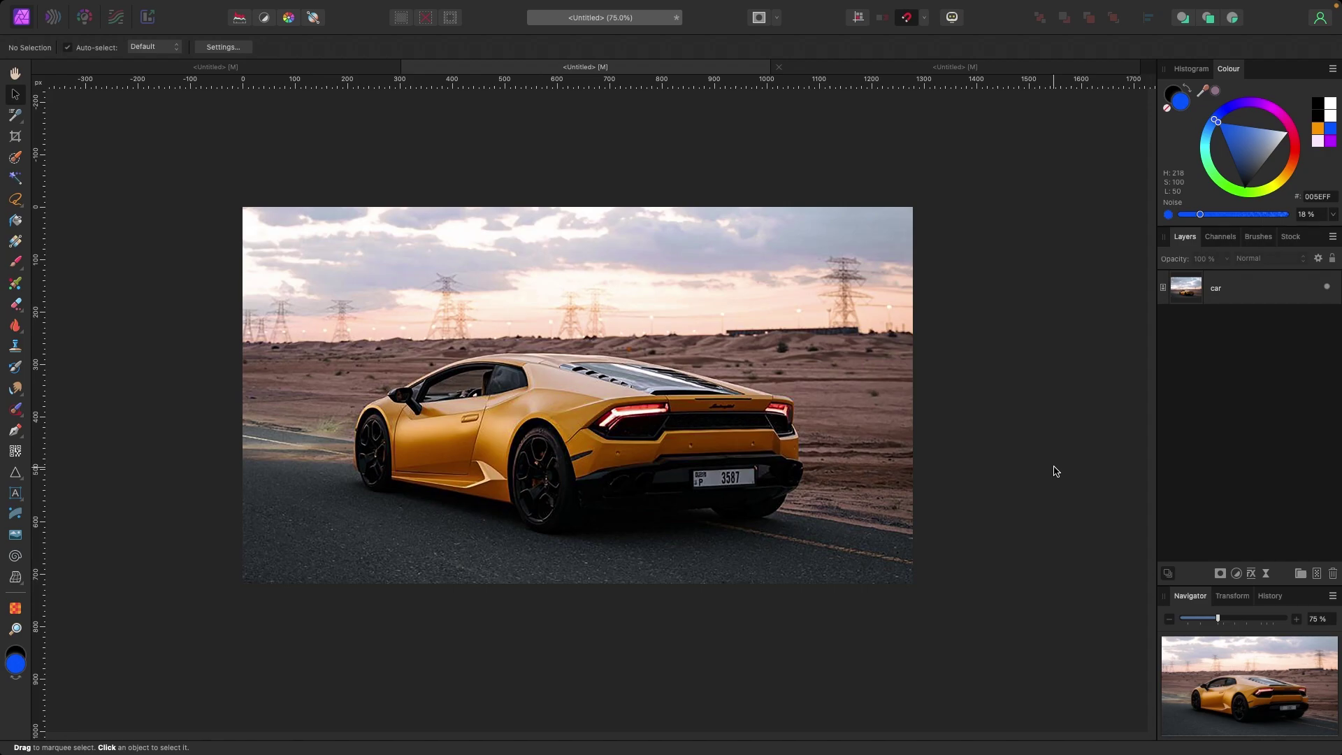
- Add a Recolour adjustment to the car layer with hue 225.7°, tinting it deep blue
left_click(1236, 294)
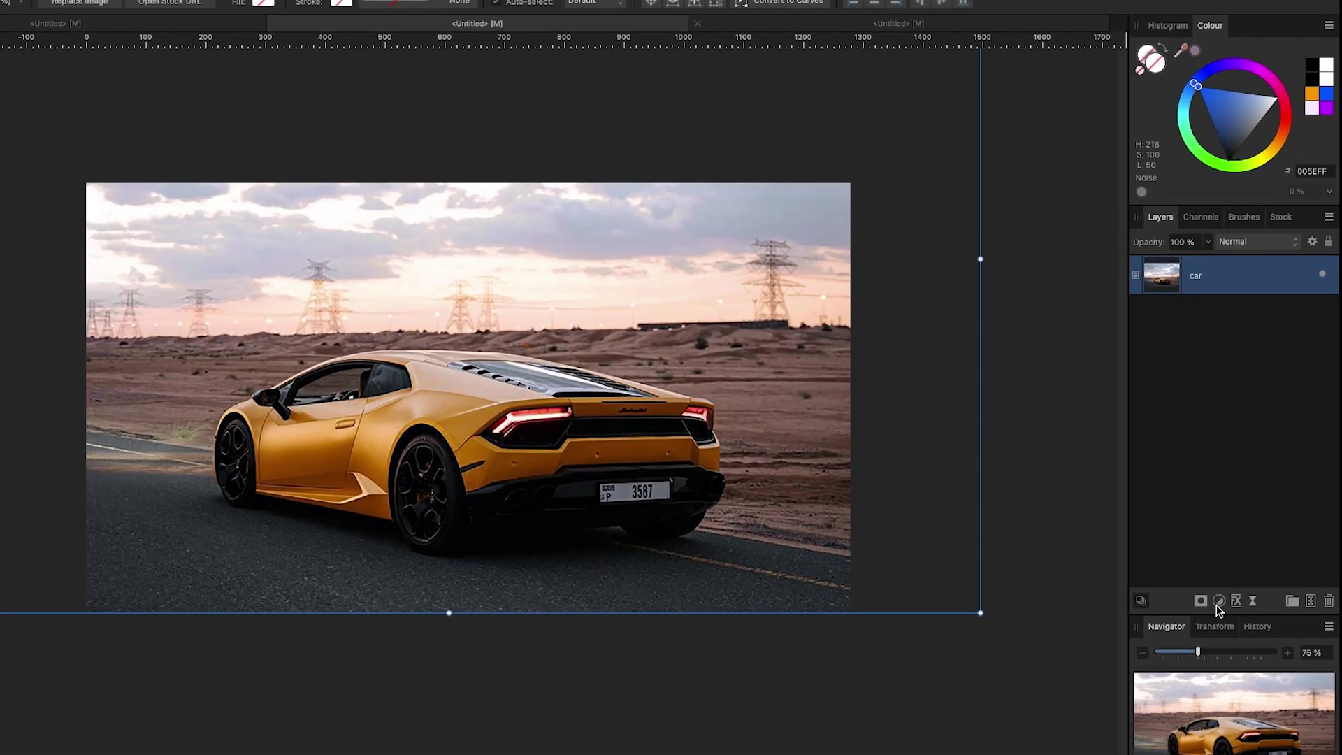
left_click(1220, 603)
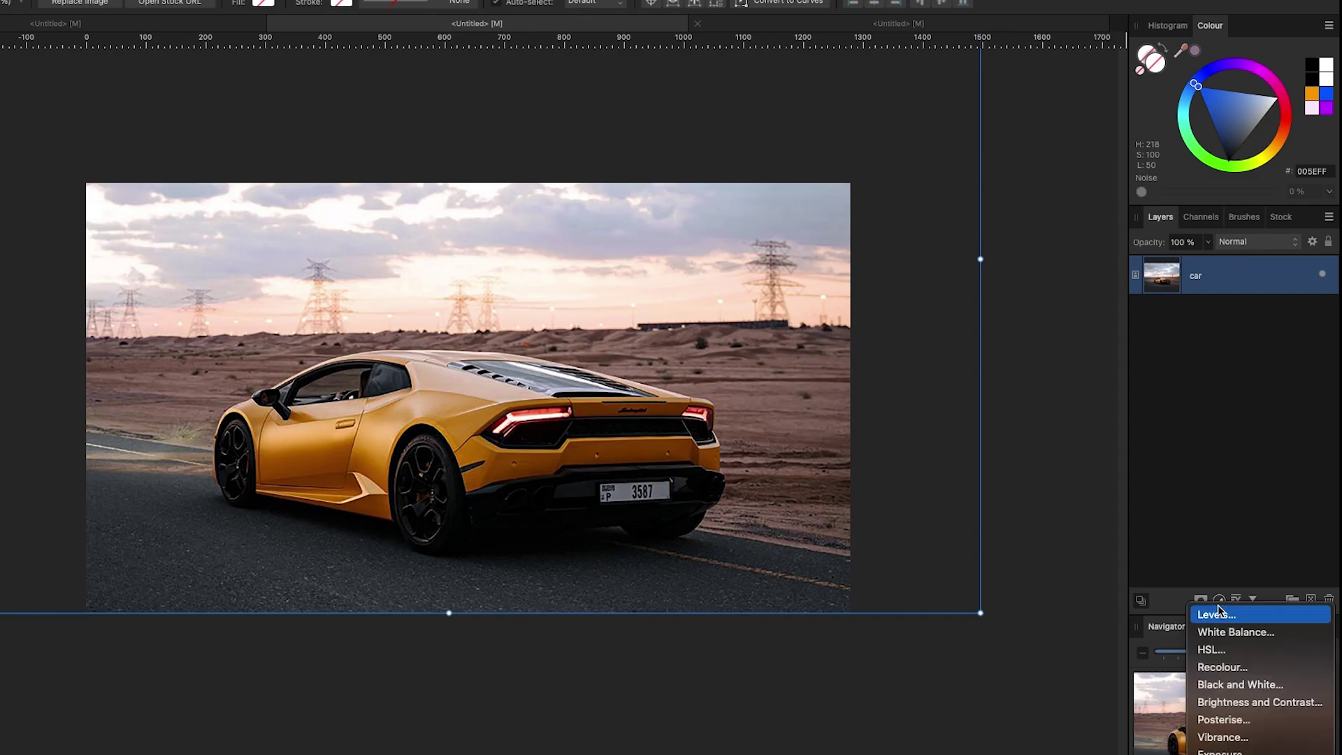
scroll(1252, 657, "down", 5)
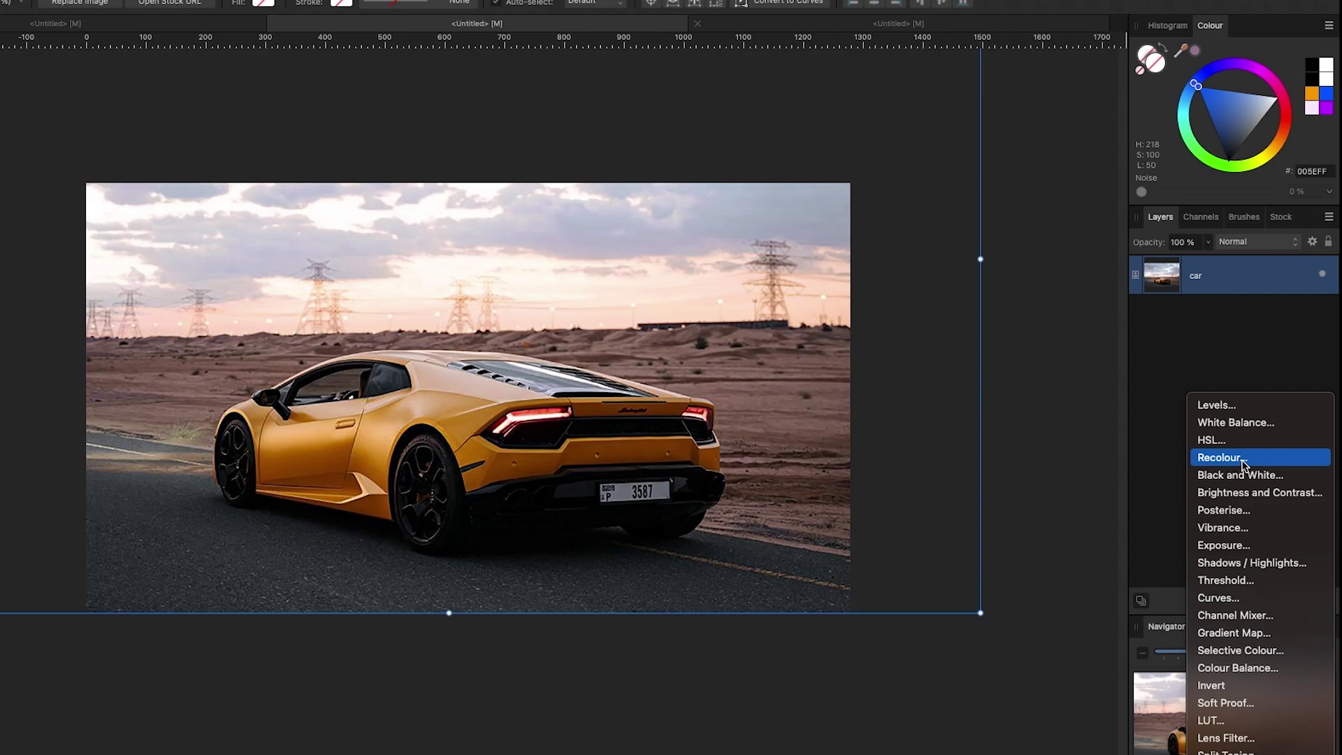
left_click(1244, 458)
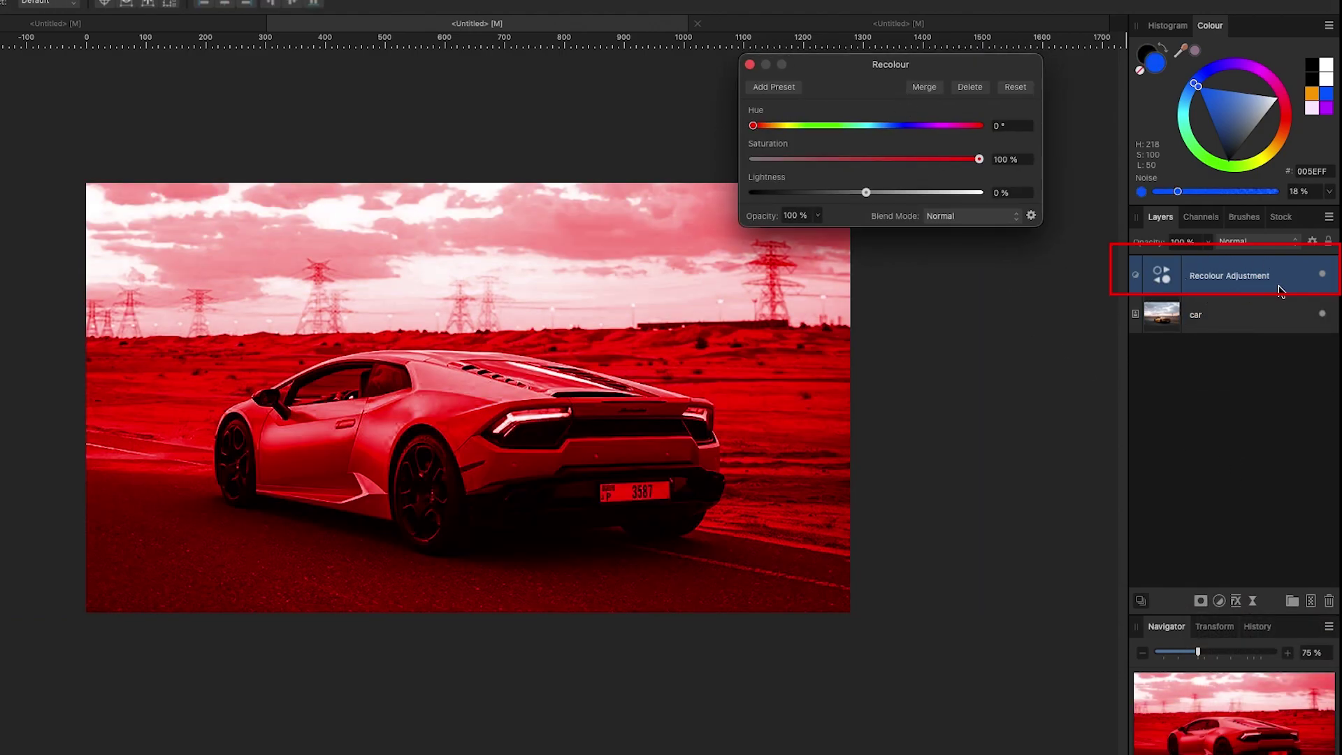
left_click_drag(802, 127, 896, 133)
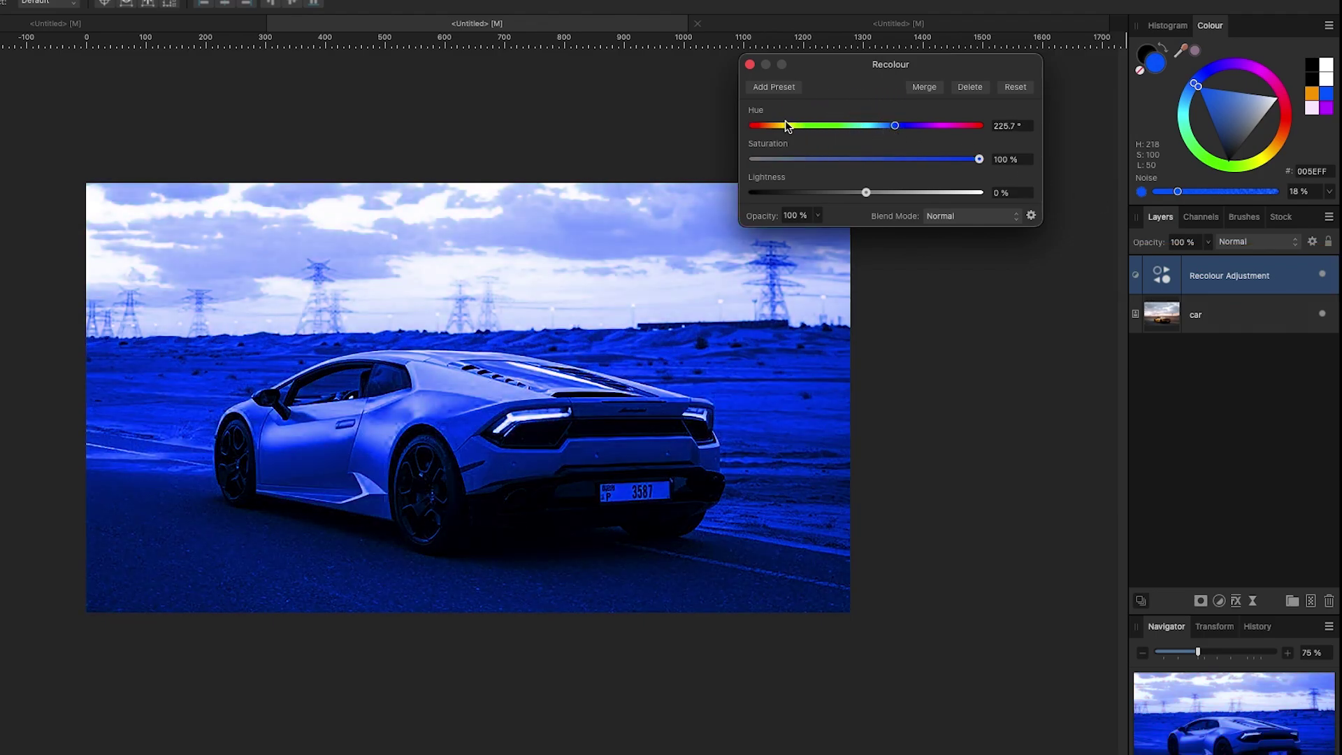
left_click(750, 65)
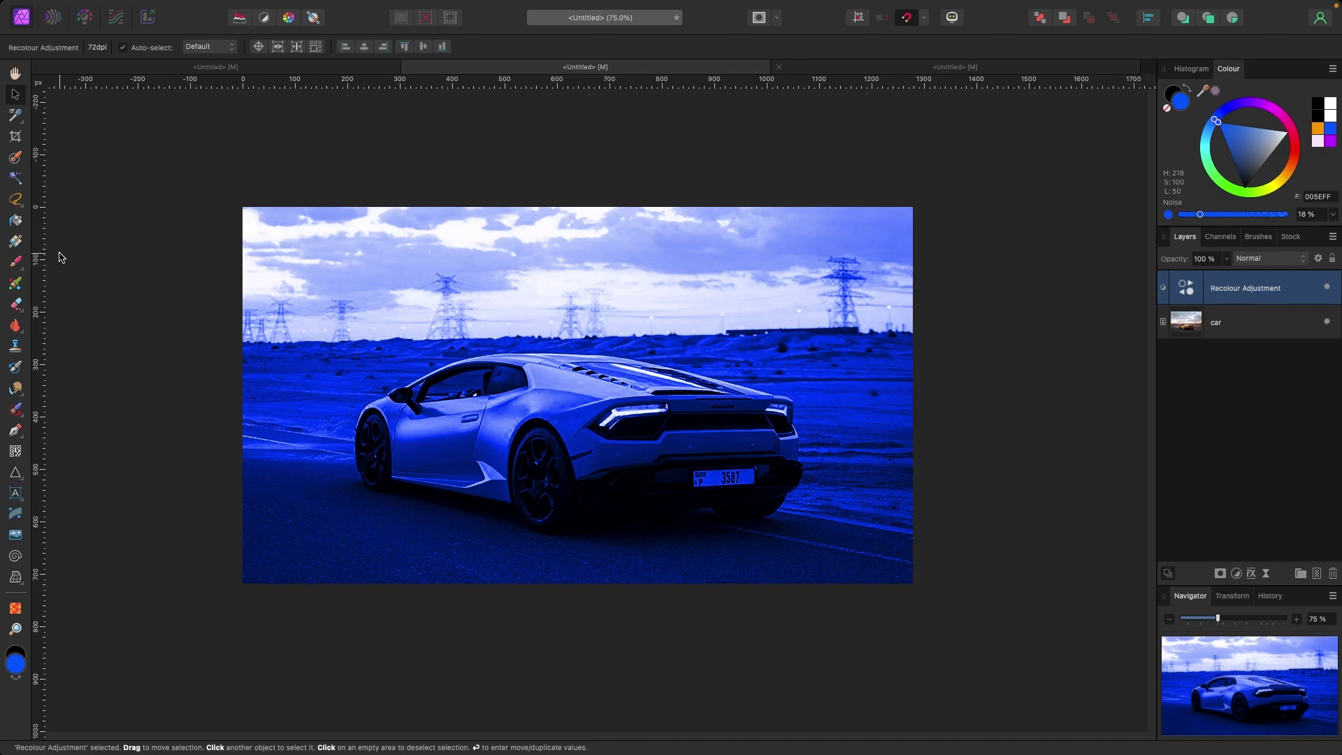
- Paint black on the Recolour mask to restore the original sky and right-hand desert colours
left_click(21, 264)
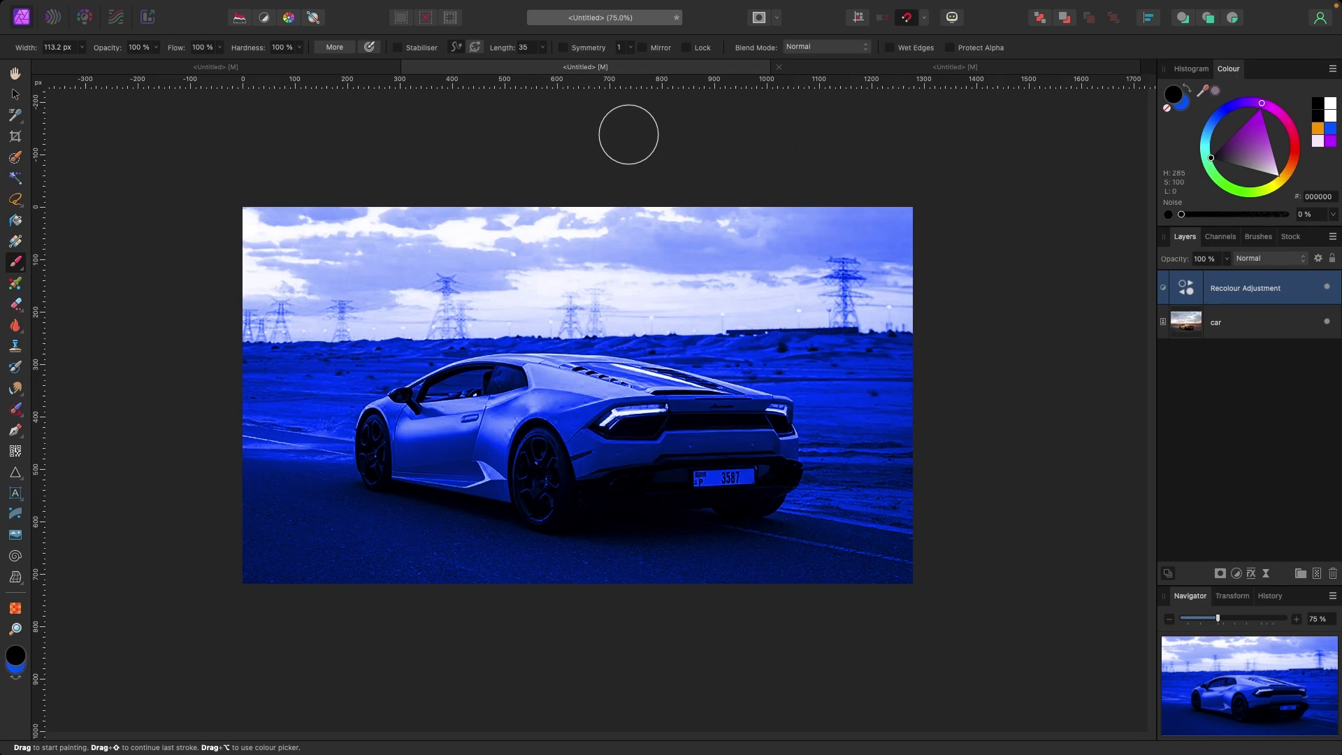
mouse_move(203, 212)
left_mouse_down()
mouse_move(457, 217)
mouse_move(214, 236)
mouse_move(455, 236)
mouse_move(197, 275)
mouse_move(654, 224)
mouse_move(448, 216)
mouse_move(769, 210)
mouse_move(893, 249)
mouse_move(812, 257)
mouse_move(811, 271)
mouse_move(924, 288)
mouse_move(421, 250)
mouse_move(259, 279)
mouse_move(336, 283)
left_mouse_up()
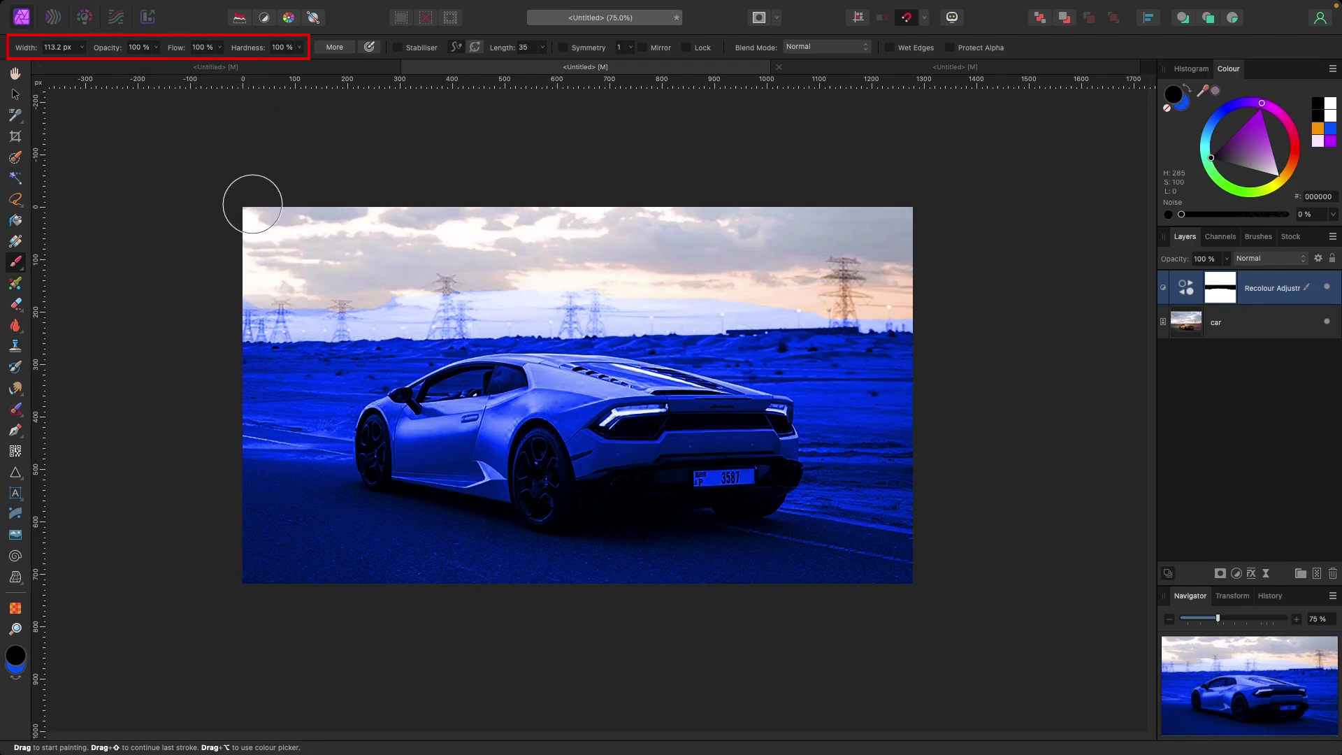
mouse_move(207, 309)
left_mouse_down()
mouse_move(522, 303)
mouse_move(233, 317)
mouse_move(313, 317)
mouse_move(440, 298)
mouse_move(677, 305)
mouse_move(944, 288)
left_mouse_up()
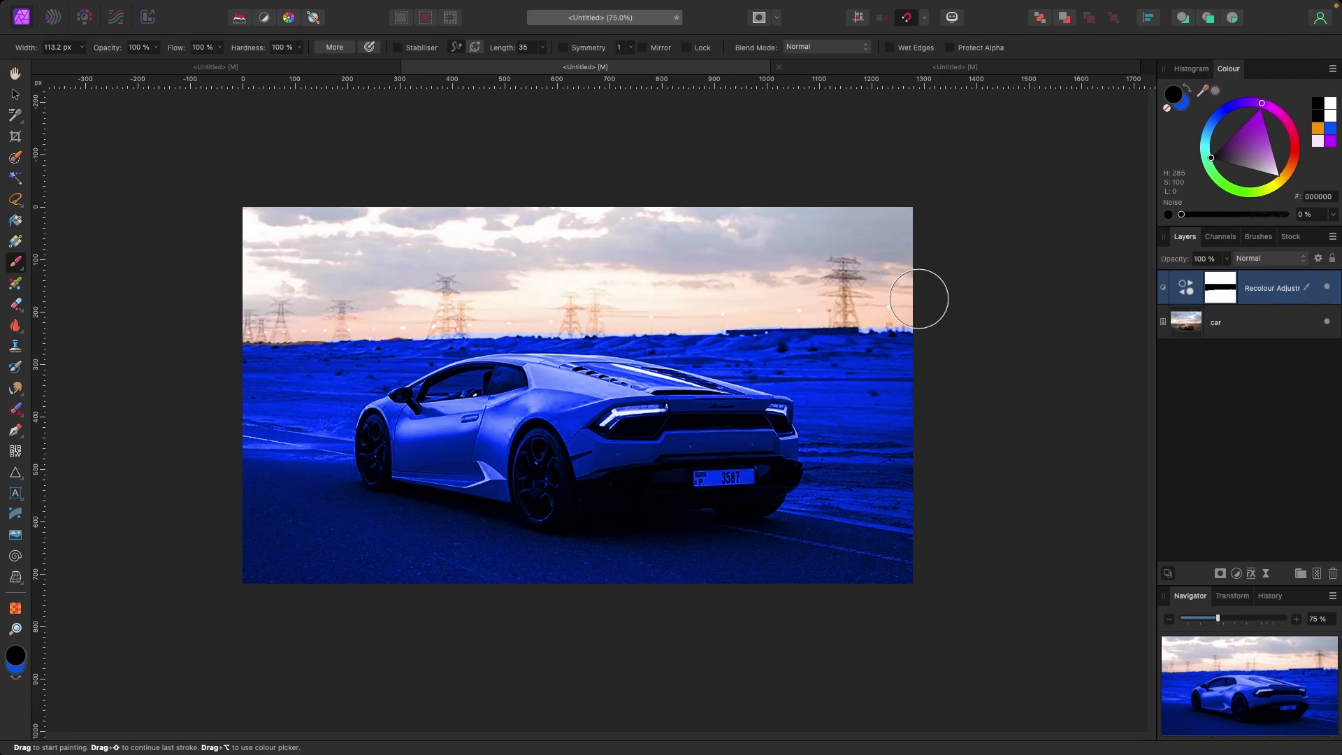
mouse_move(766, 329)
left_mouse_down()
mouse_move(819, 358)
mouse_move(847, 334)
left_mouse_up()
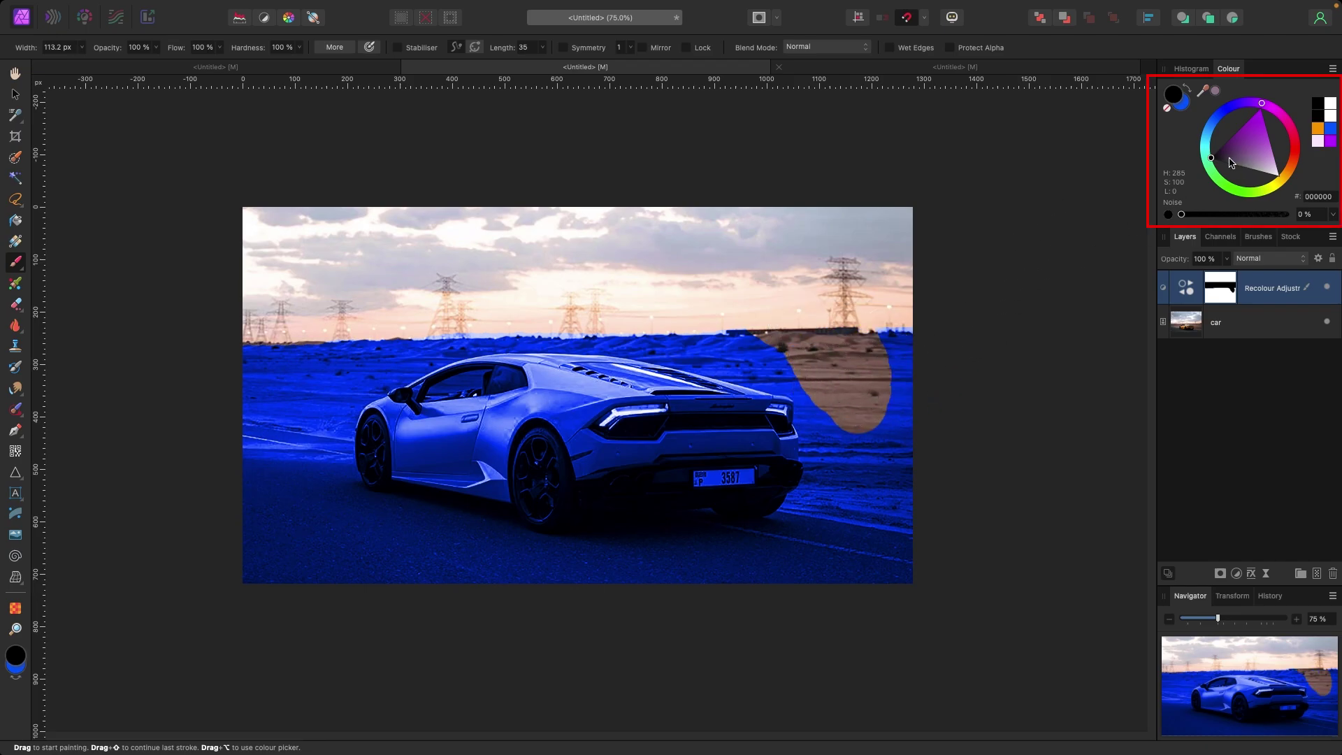
- Paint white to turn the desert patch blue again, then delete the Recolour adjustment
left_click_drag(1232, 163, 1279, 176)
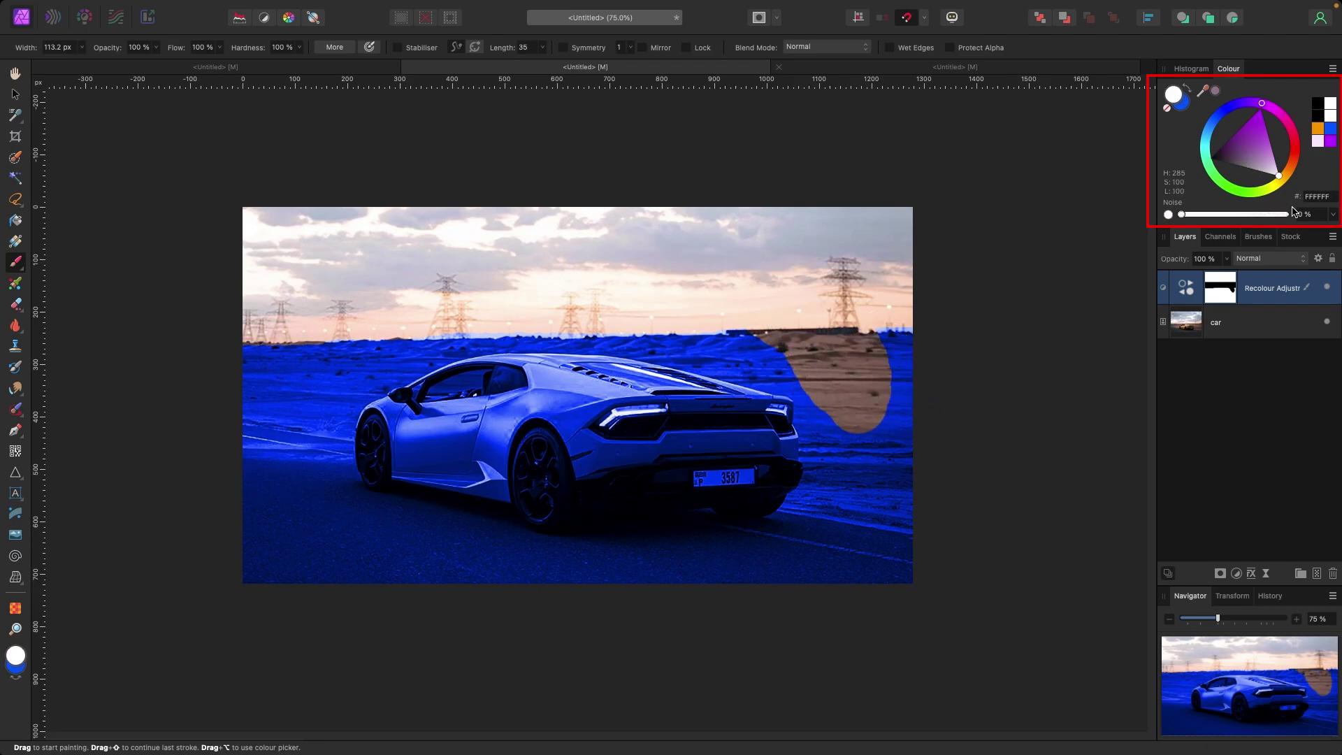
mouse_move(803, 443)
left_mouse_down()
mouse_move(901, 411)
mouse_move(809, 368)
mouse_move(764, 366)
mouse_move(888, 359)
mouse_move(807, 357)
left_mouse_up()
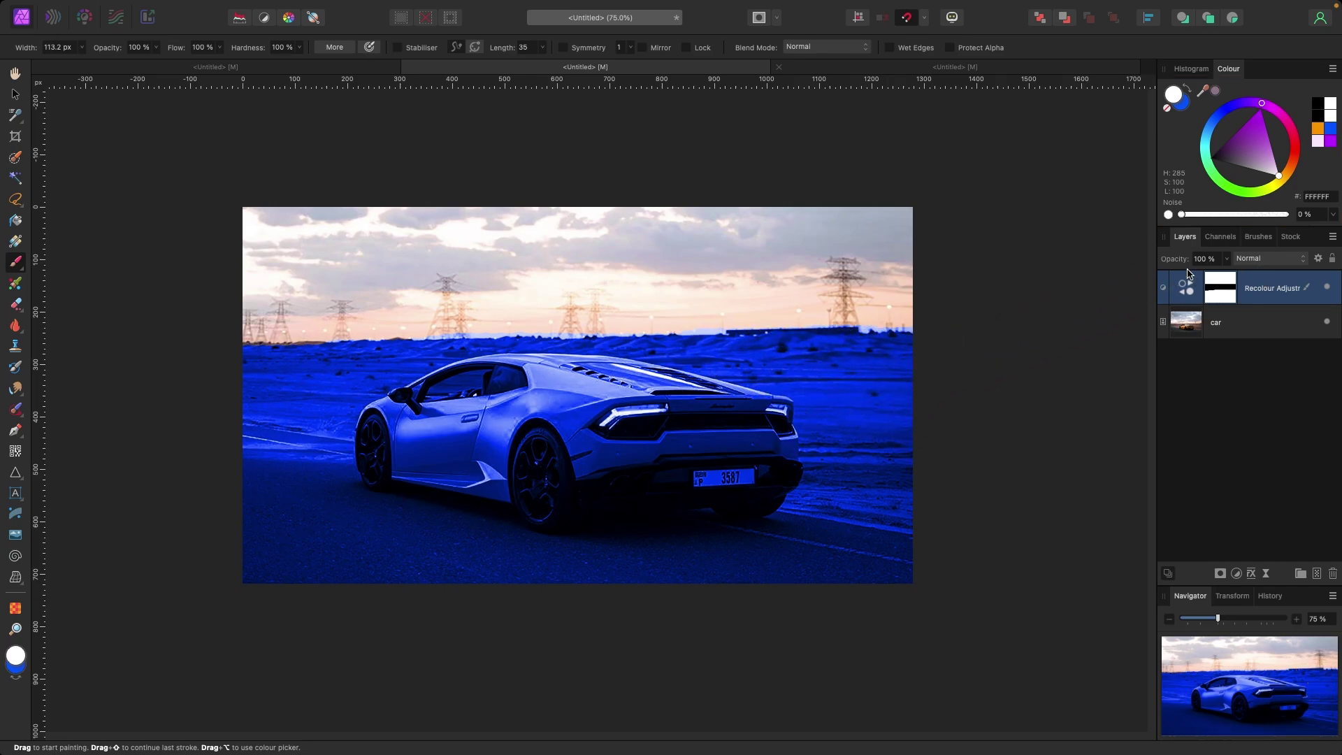
key("Delete")
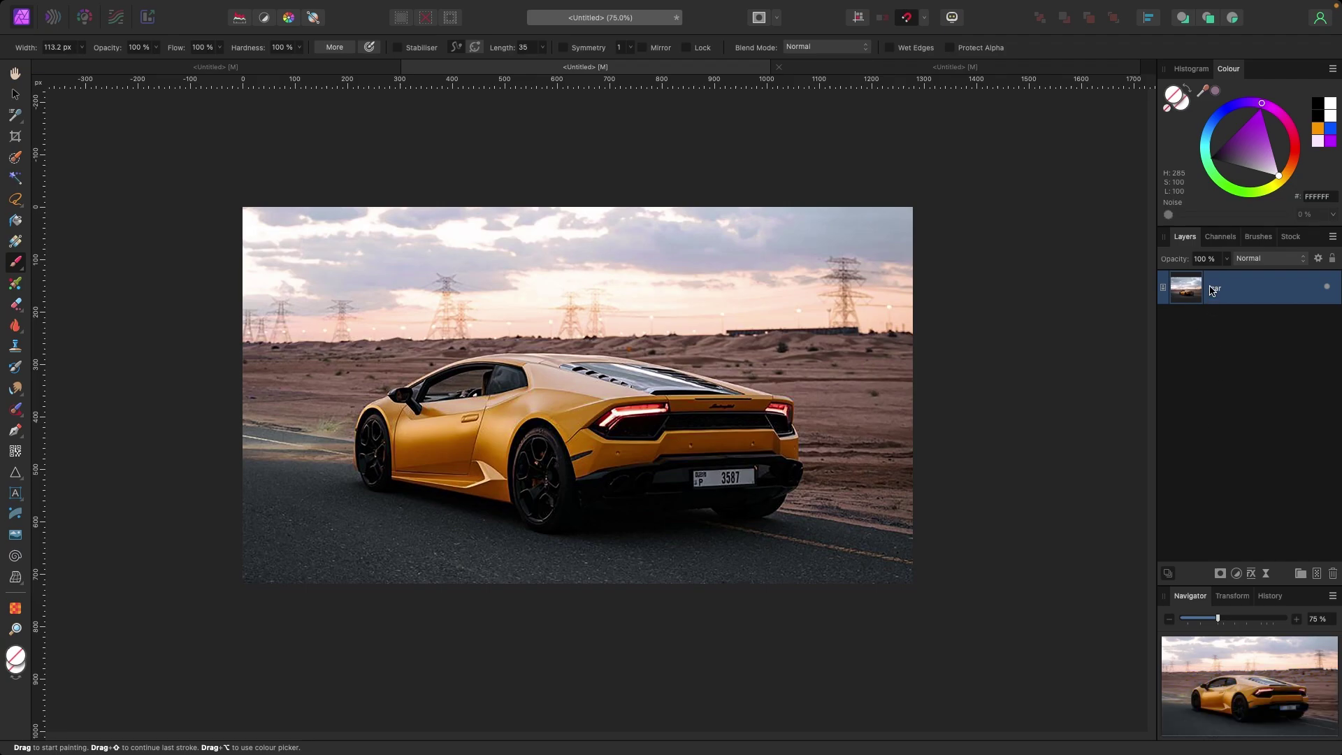
- Add an Exposure adjustment at about 0.557 to the car photo and set black as the painting colour
left_click(1236, 574)
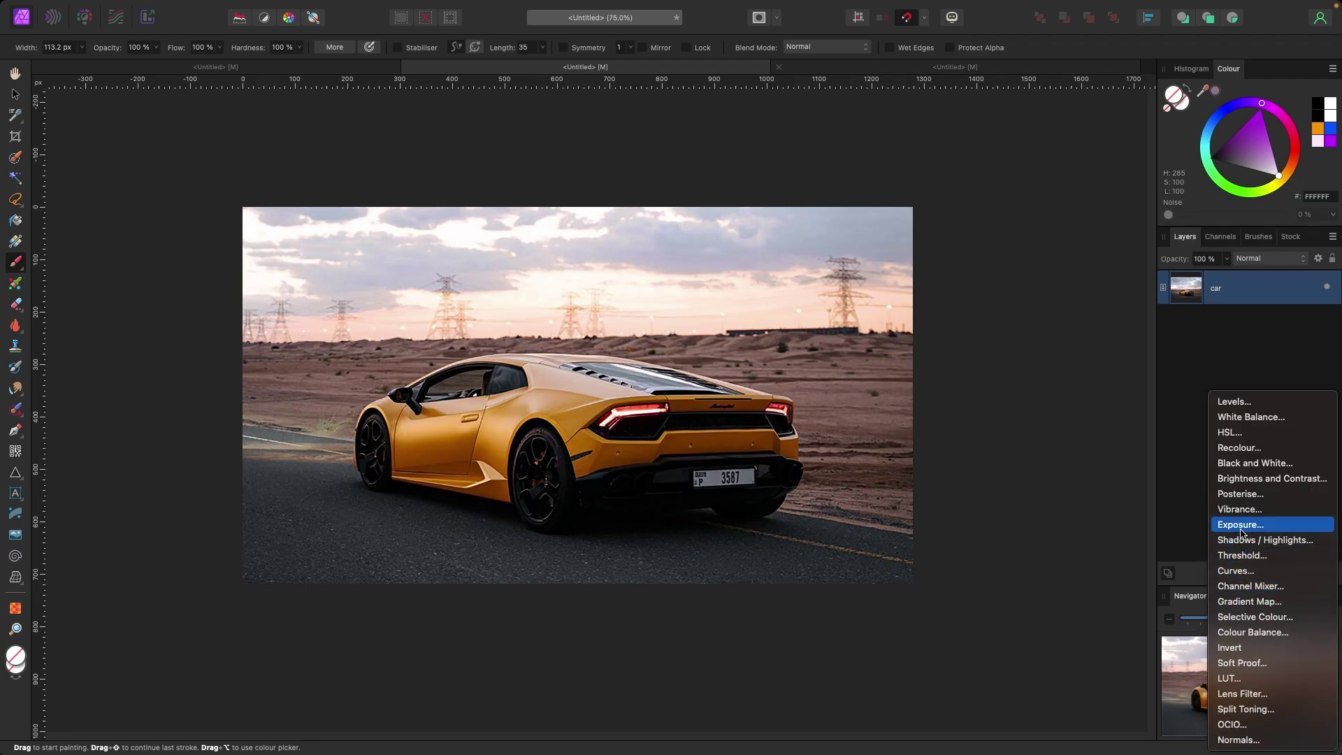
left_click(1242, 525)
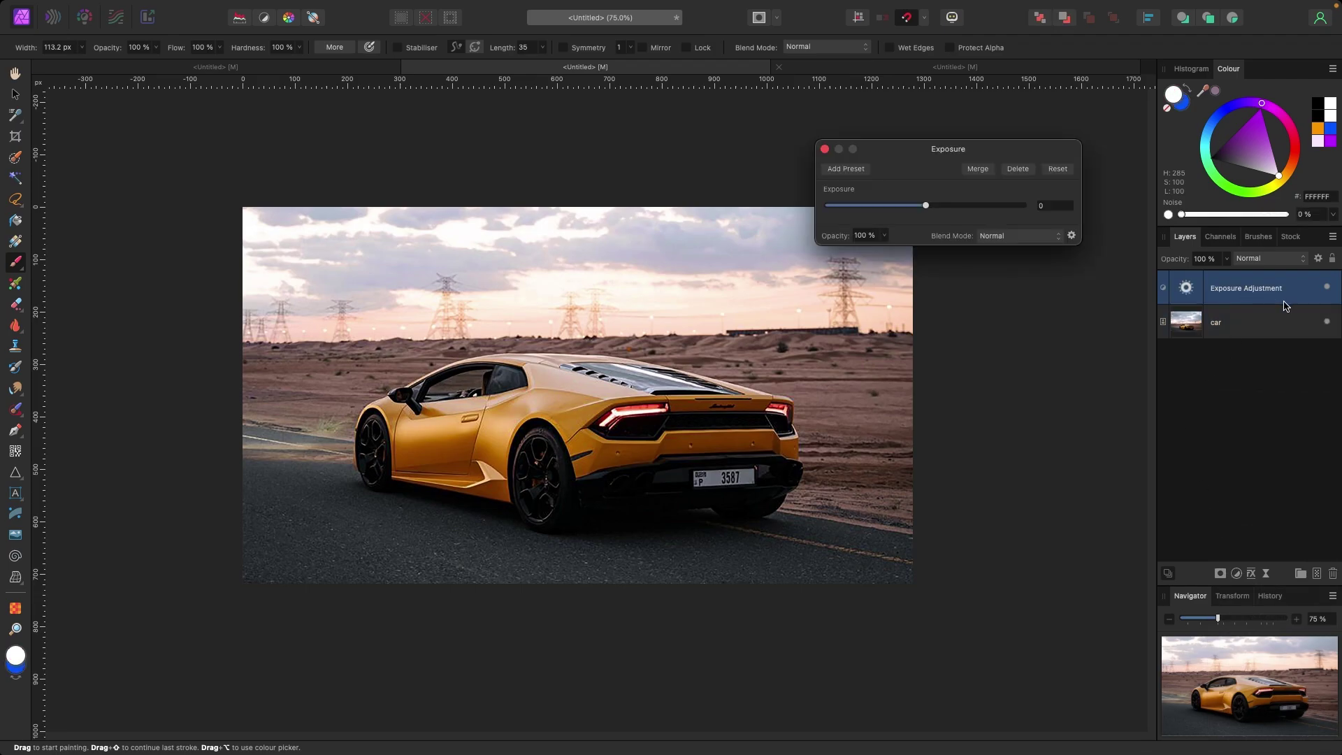
left_click_drag(928, 209, 938, 212)
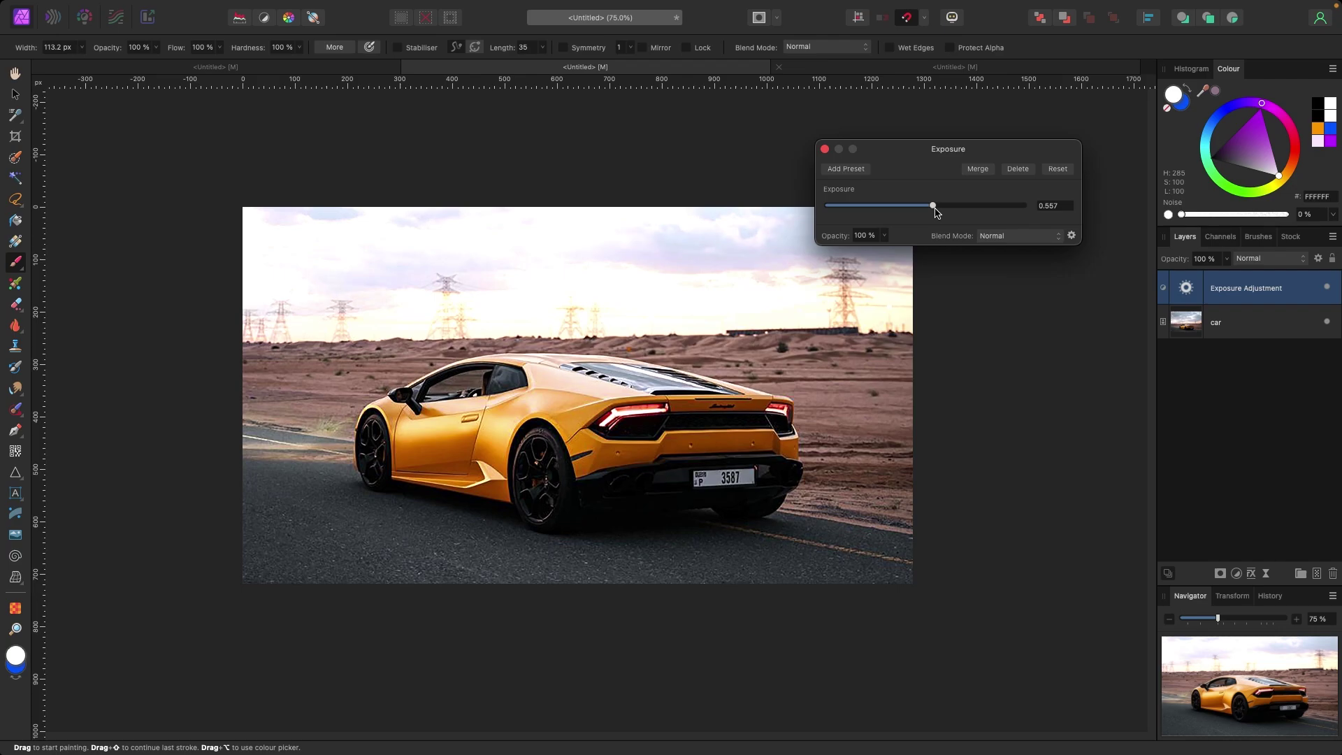
left_click(823, 149)
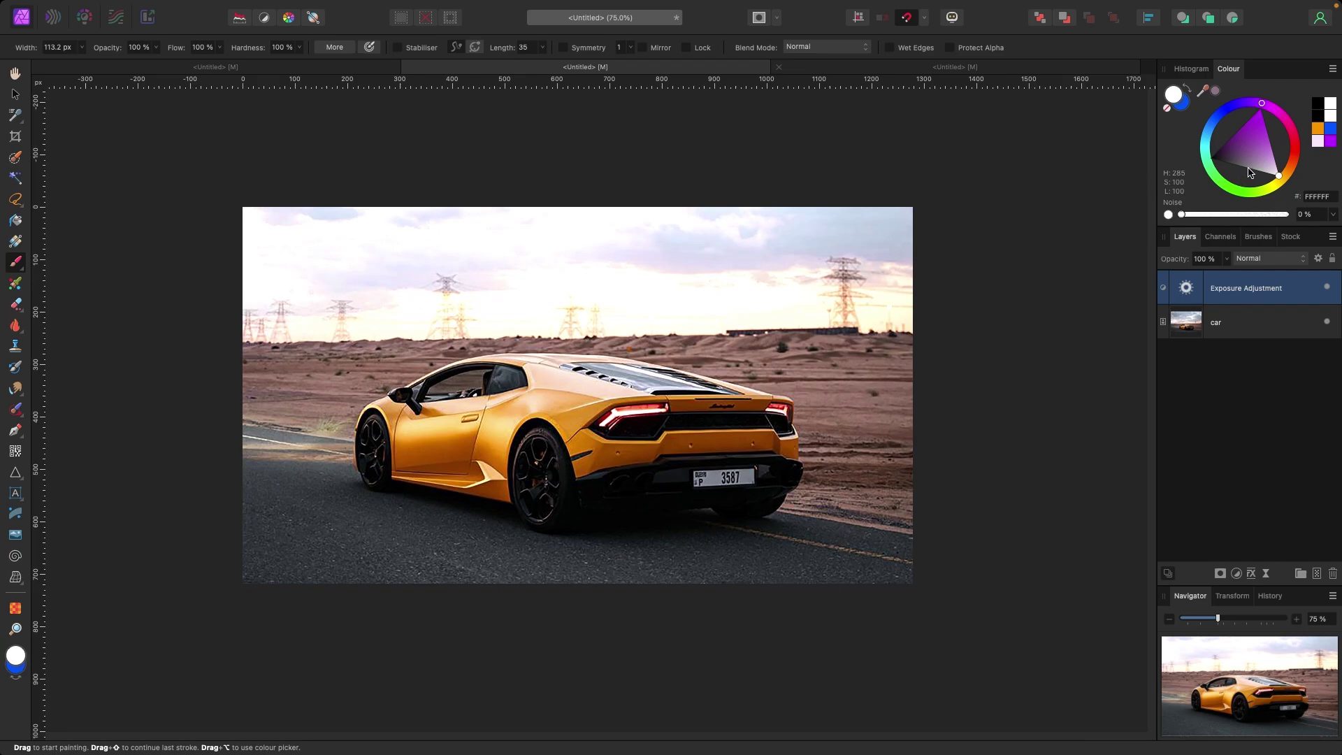
left_click(1209, 160)
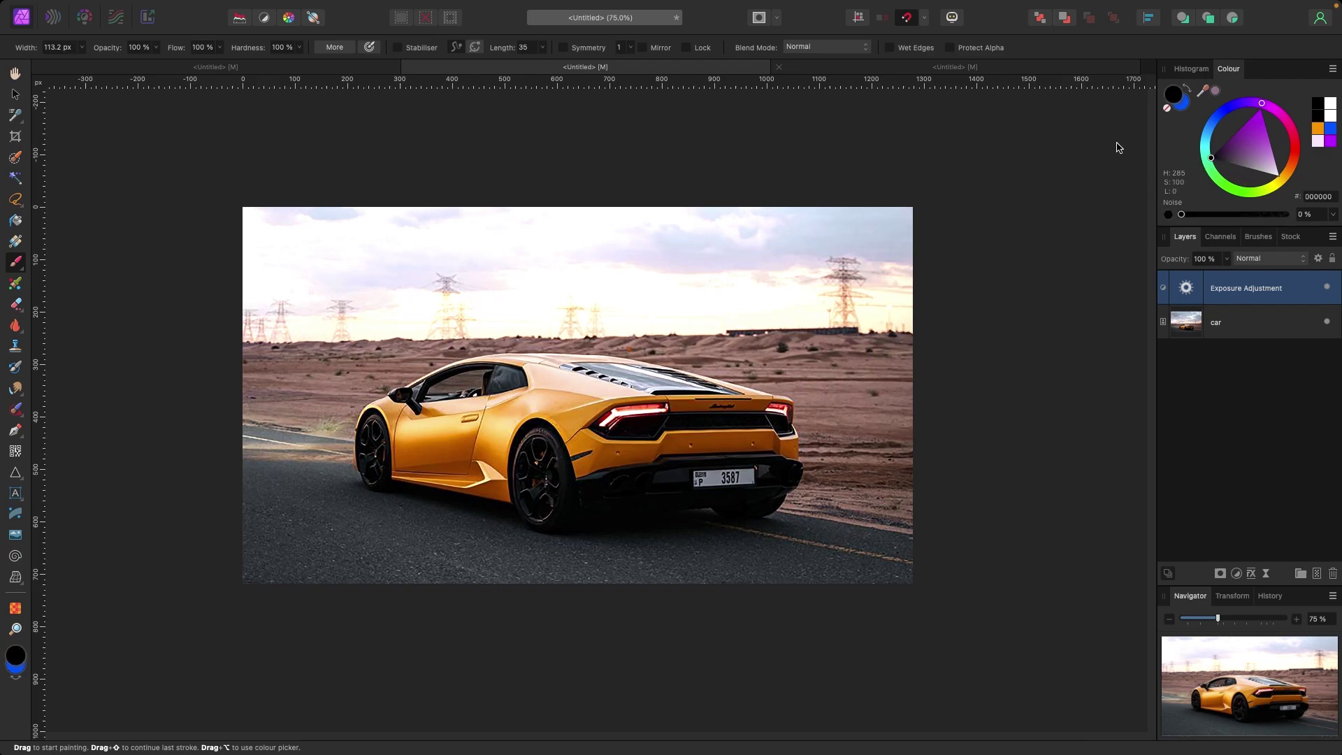
- Mask the exposure brightening off the upper sky in black, toggling the adjustment to compare
left_click_drag(224, 228, 445, 221)
mouse_move(193, 243)
left_mouse_down()
mouse_move(695, 230)
mouse_move(430, 235)
mouse_move(934, 267)
mouse_move(914, 273)
mouse_move(923, 289)
mouse_move(409, 300)
mouse_move(227, 319)
mouse_move(282, 278)
mouse_move(296, 309)
mouse_move(342, 327)
mouse_move(623, 308)
mouse_move(872, 318)
mouse_move(919, 286)
left_mouse_up()
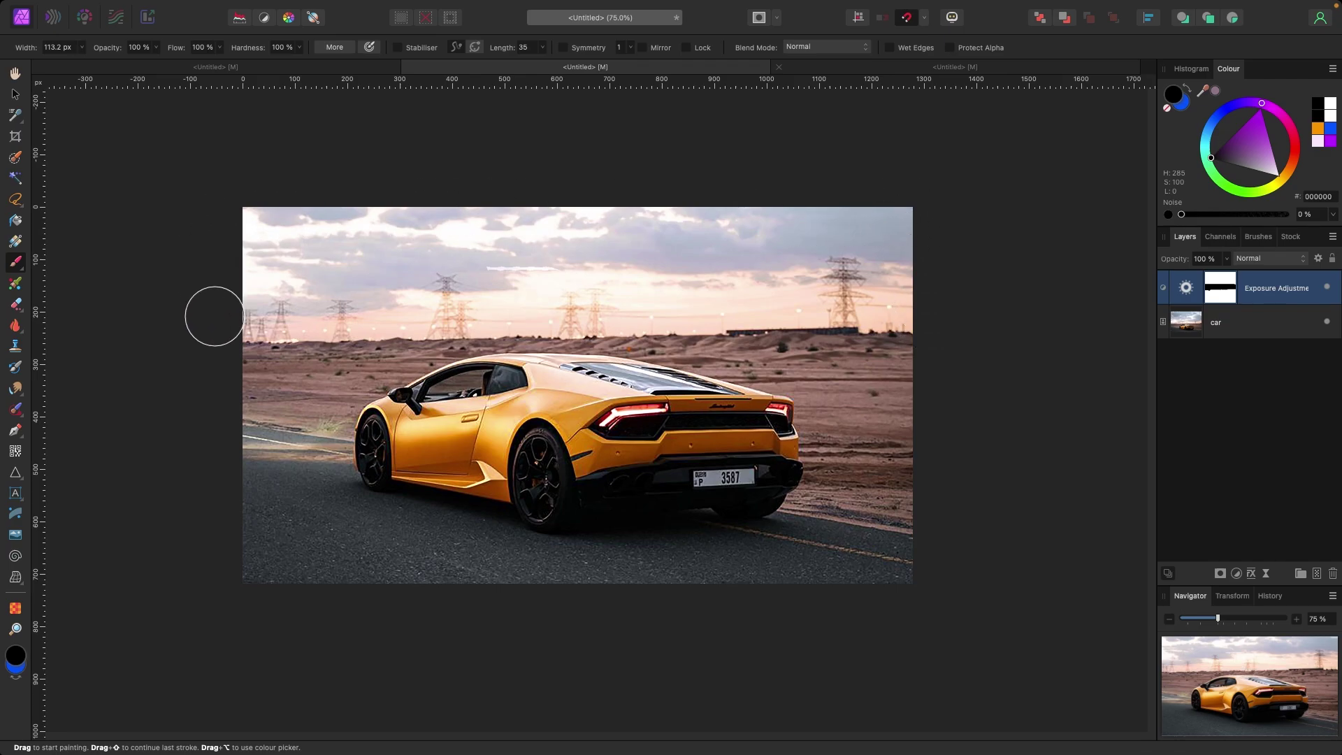
left_click(1327, 289)
left_click(1327, 289)
left_click(1327, 289)
left_click(1327, 288)
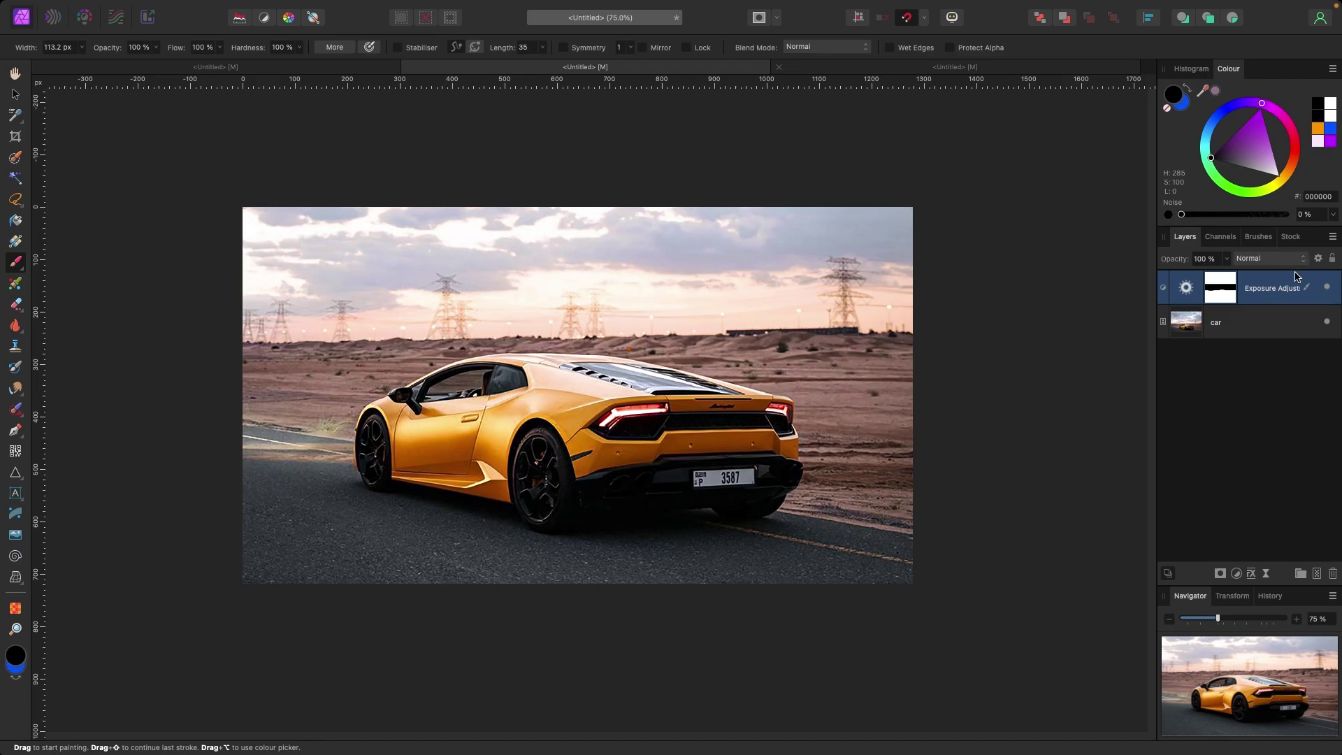
left_click(1328, 289)
left_click(1327, 289)
left_click(1327, 289)
left_click(1327, 289)
left_click(1327, 289)
left_click(1327, 289)
left_click(1327, 289)
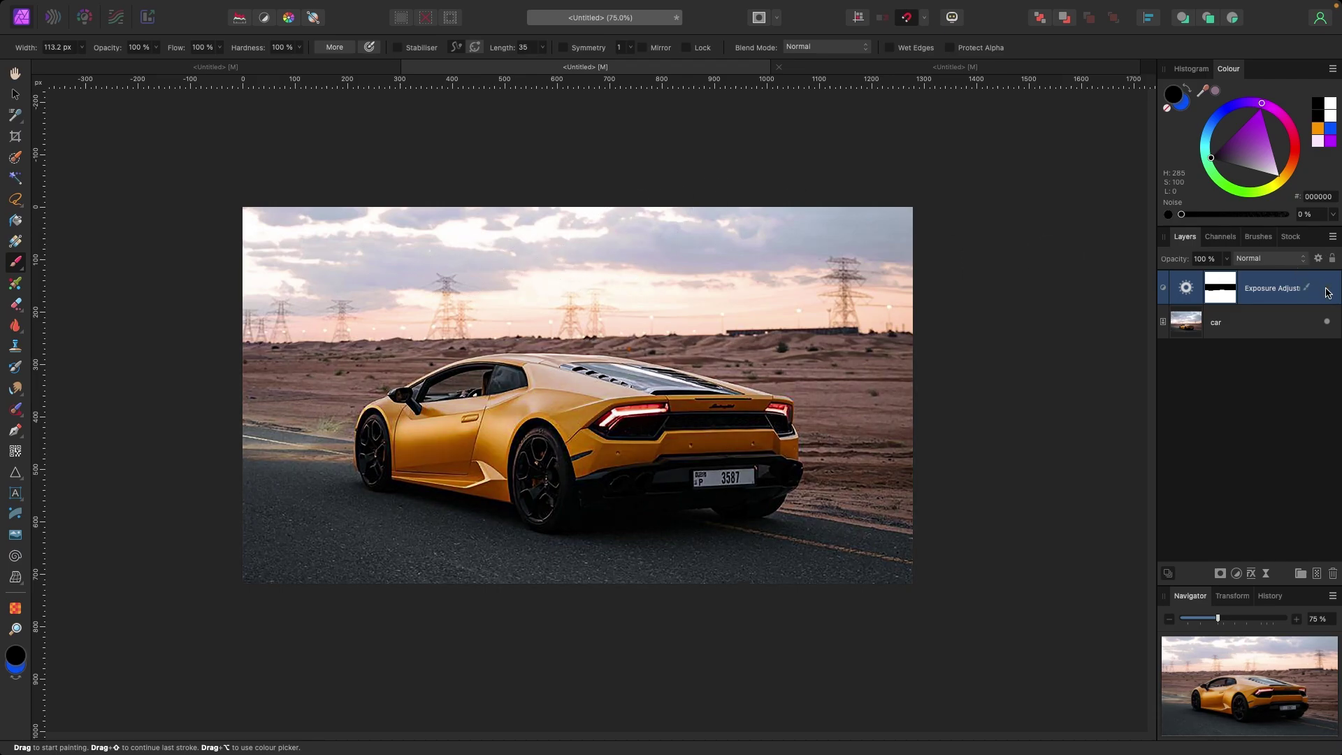
left_click(1328, 289)
- Paint white to restore the brightening across part of the sky and the horizon band
left_click(1278, 175)
mouse_move(593, 241)
left_mouse_down()
mouse_move(798, 243)
mouse_move(430, 226)
mouse_move(434, 261)
mouse_move(310, 295)
mouse_move(231, 248)
left_mouse_up()
mouse_move(478, 218)
left_mouse_down()
mouse_move(756, 251)
mouse_move(673, 281)
mouse_move(965, 279)
mouse_move(904, 294)
mouse_move(546, 281)
mouse_move(220, 313)
mouse_move(972, 303)
left_mouse_up()
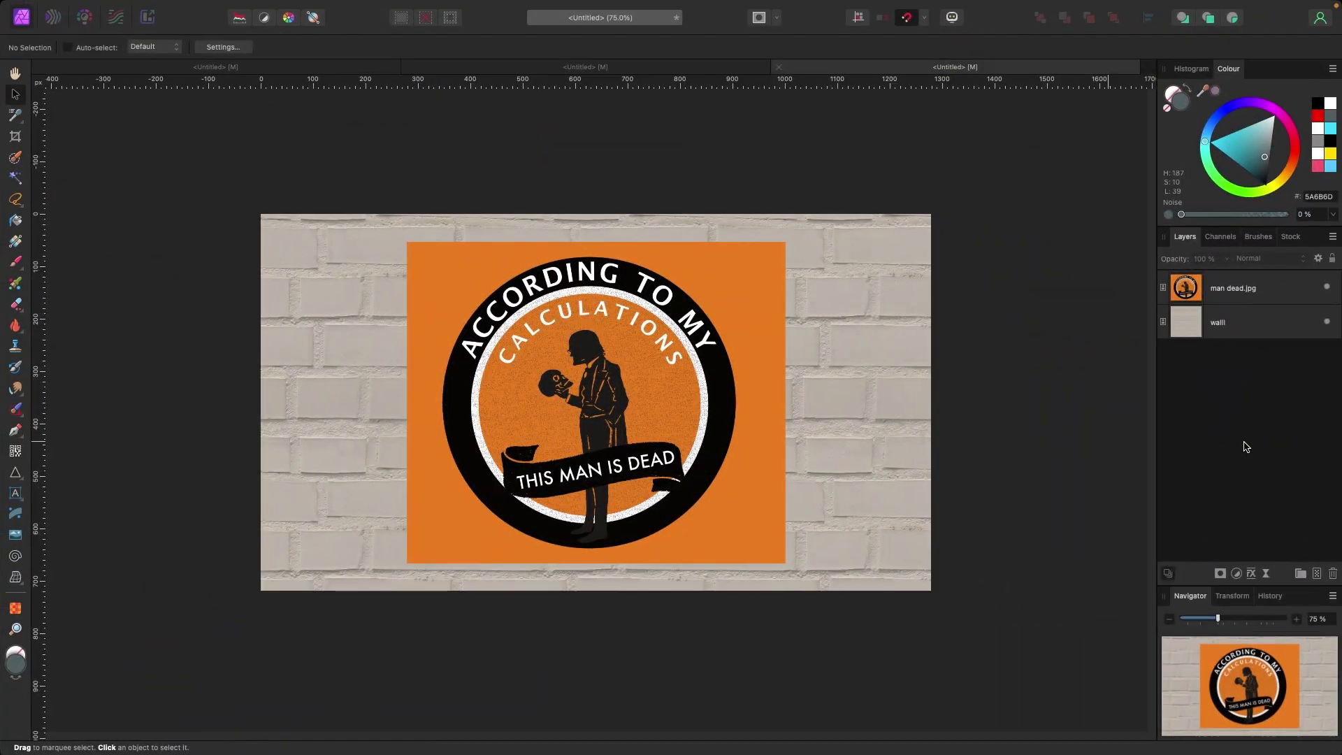
- Select the man dead.jpg layer and preview blend modes, keeping it at Normal
left_click(1232, 337)
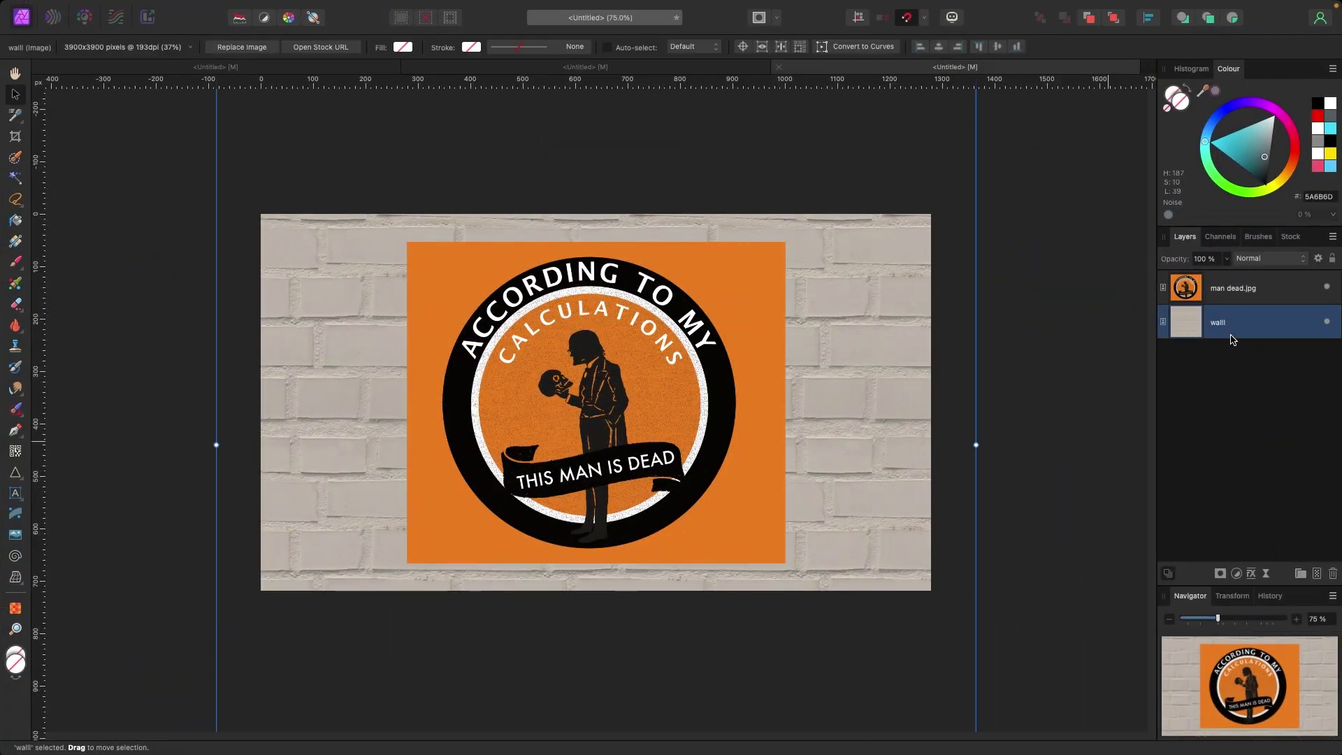
left_click(1224, 288)
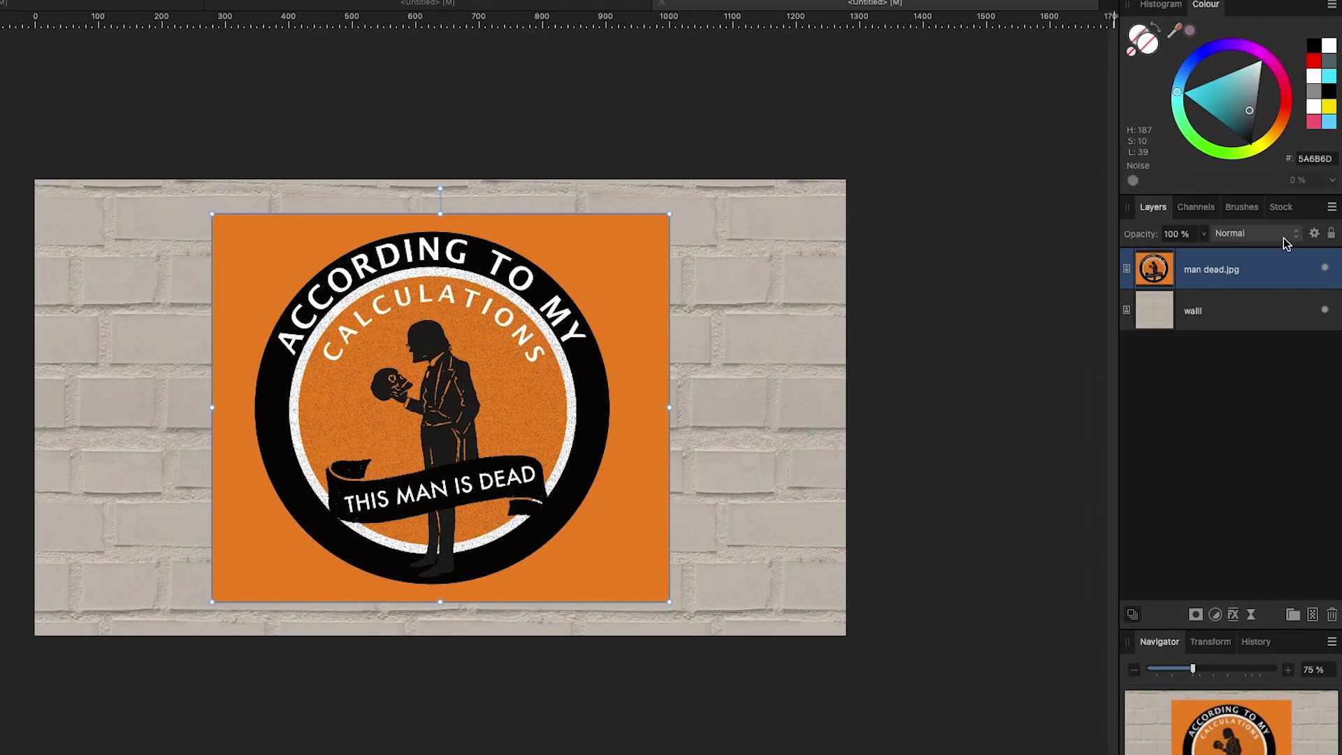
left_click(1289, 235)
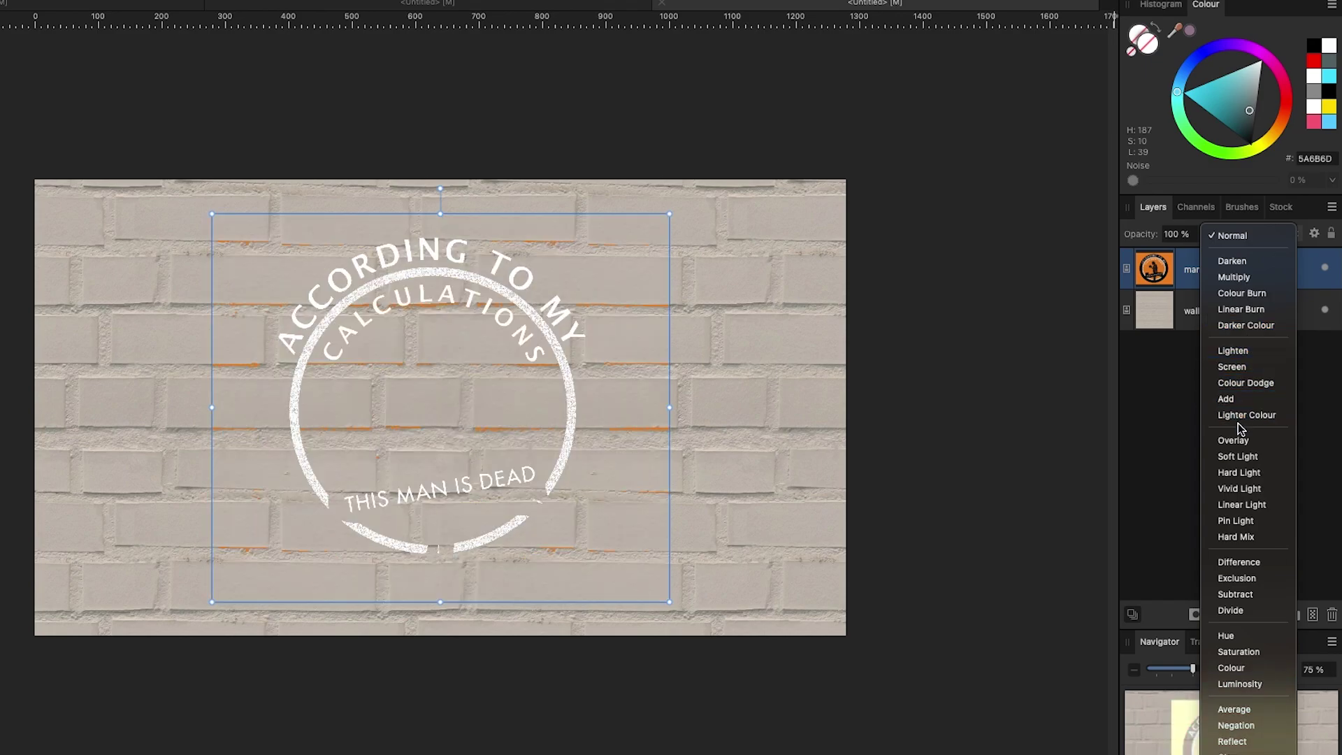
left_click(1253, 237)
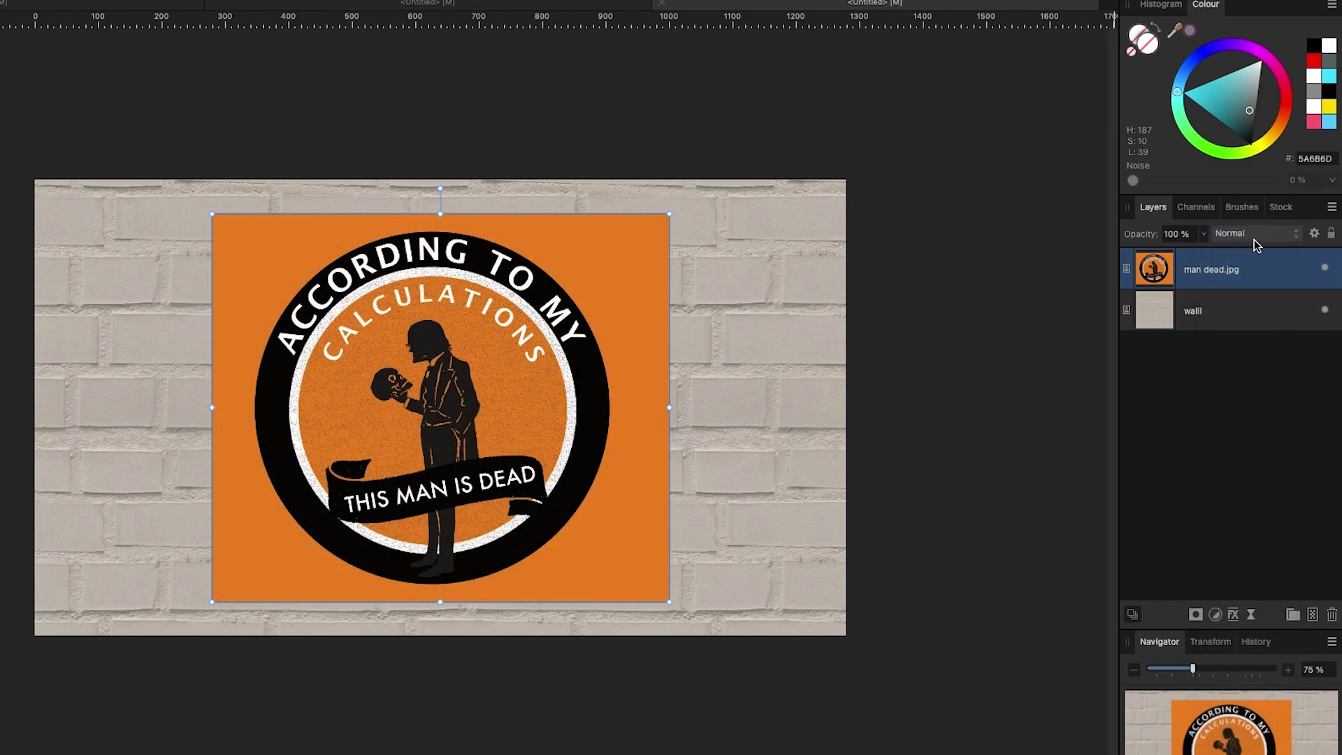
- In Blend Options, adjust the Source and Underlying ranges so the logo blends with the wall
left_click(1315, 235)
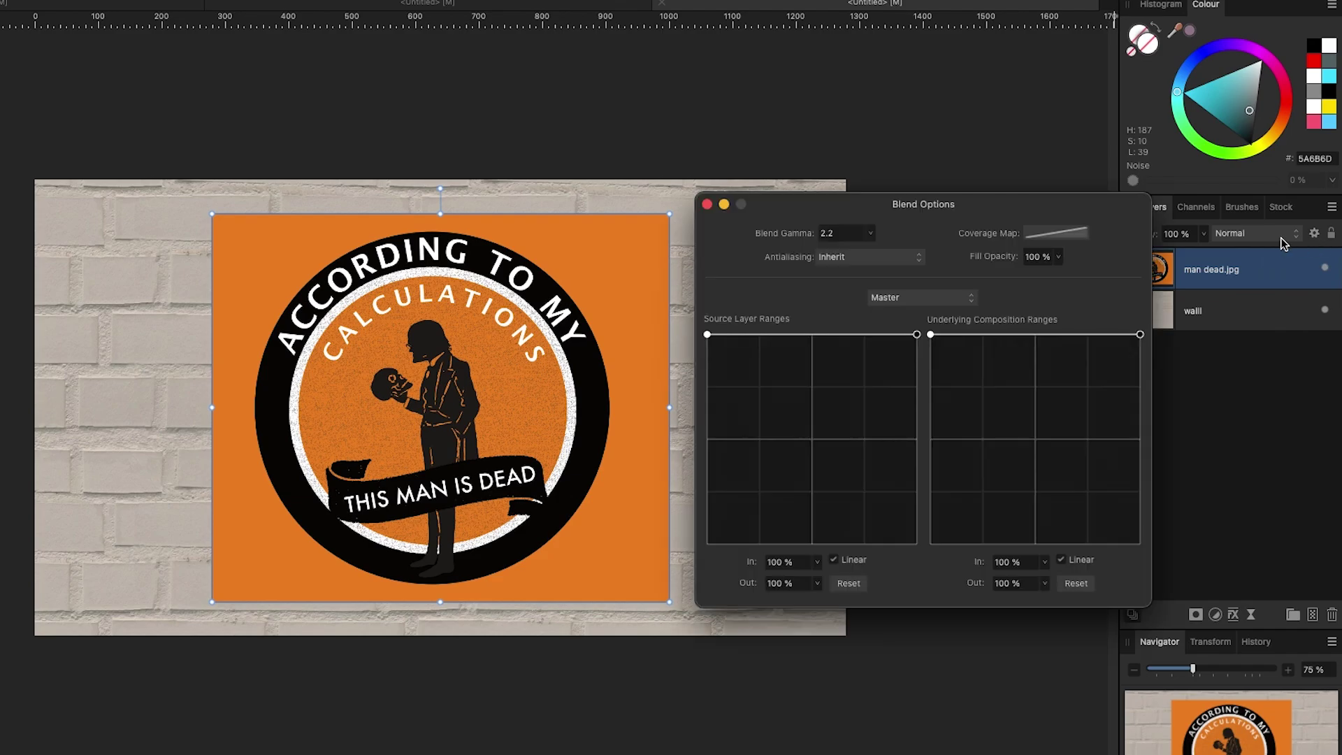
left_click_drag(924, 204, 935, 214)
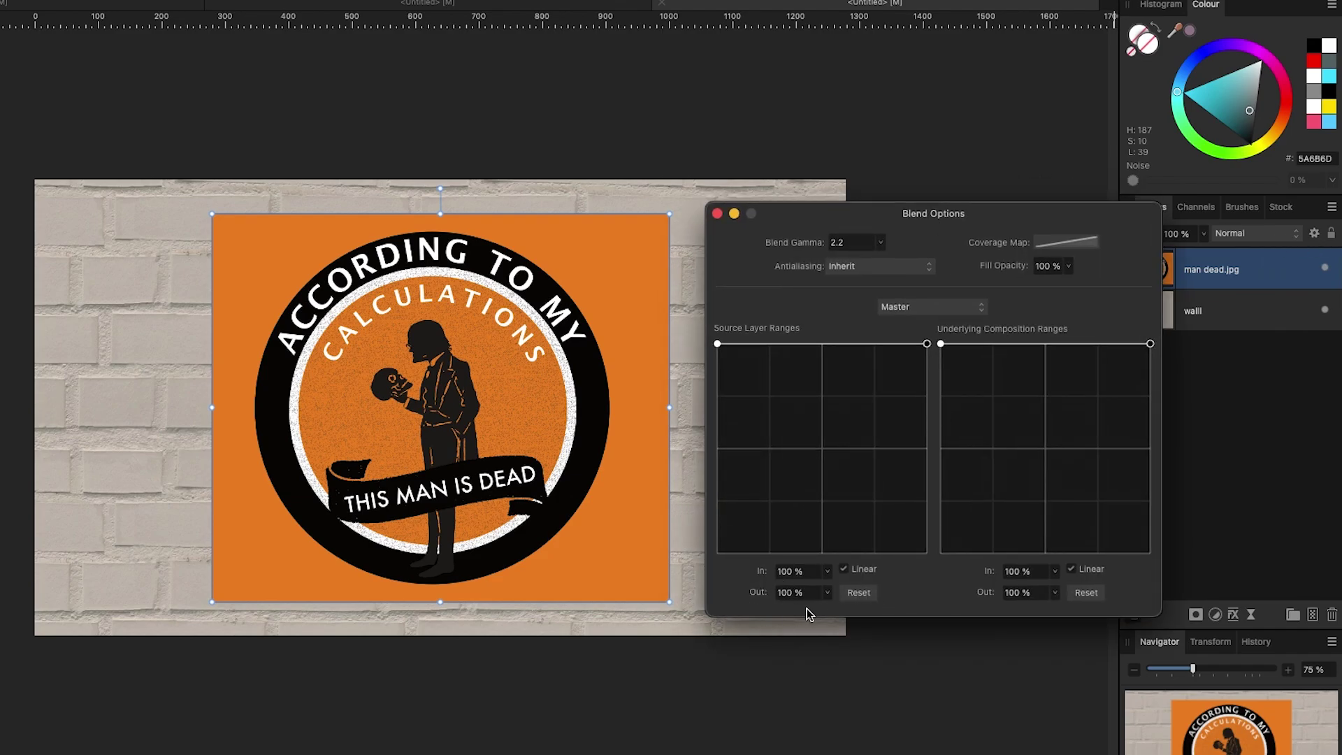
left_click_drag(718, 343, 791, 347)
left_click(785, 345)
left_click_drag(952, 345, 1116, 383)
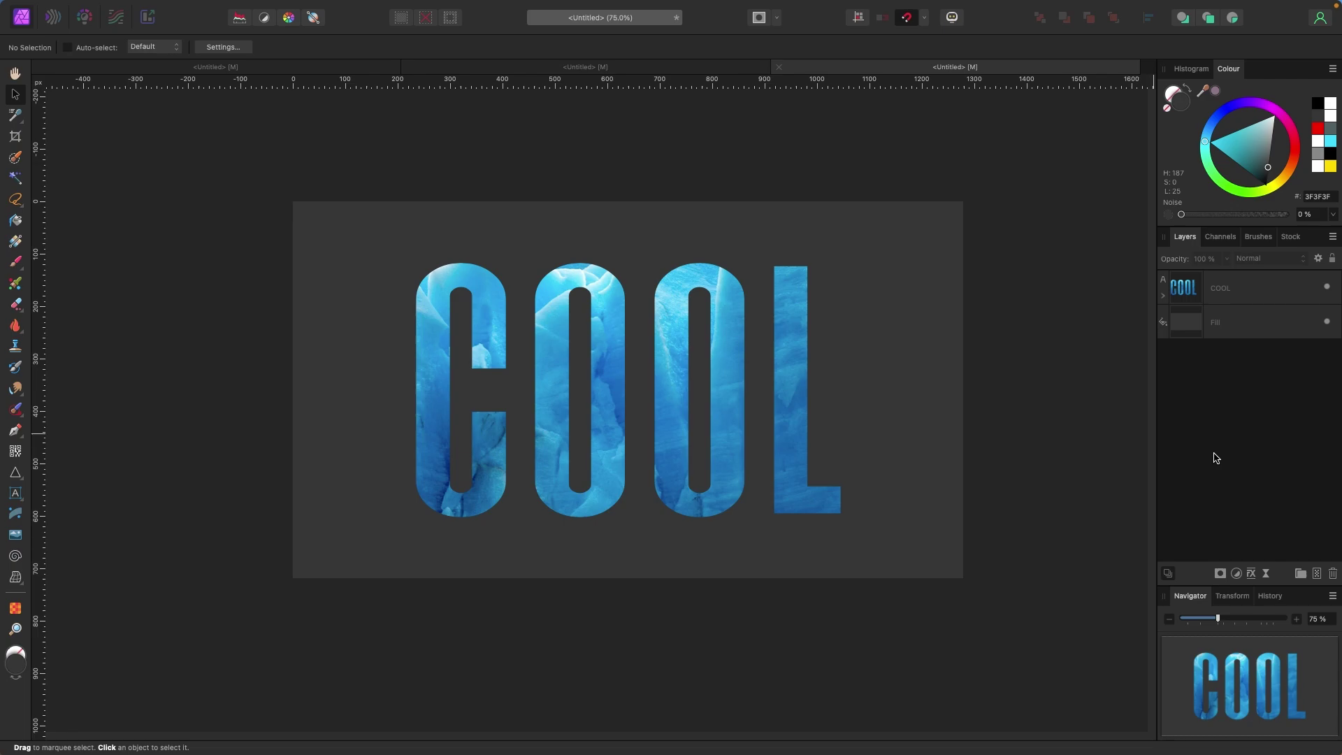
- Mesh-warp the COOL layer so its top corner and edge sweep upward toward the L, then apply
left_click(1231, 289)
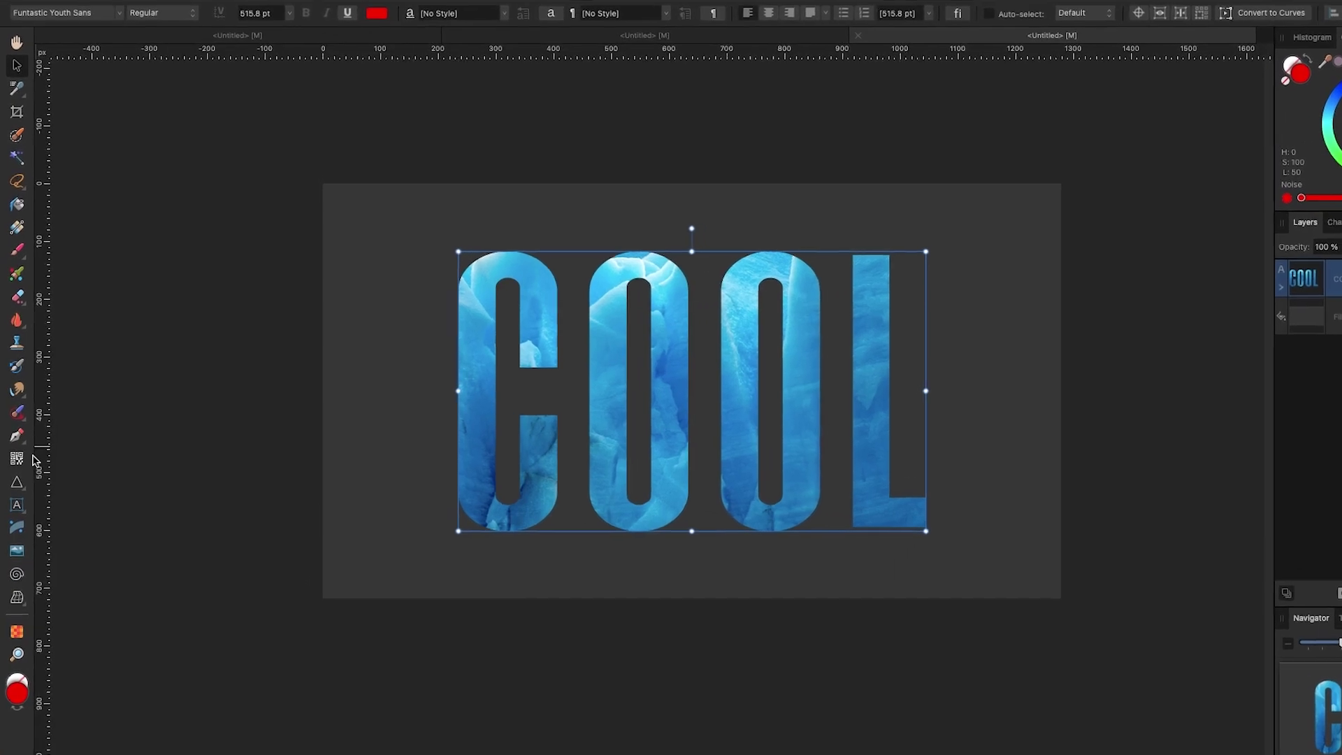
left_click(29, 642)
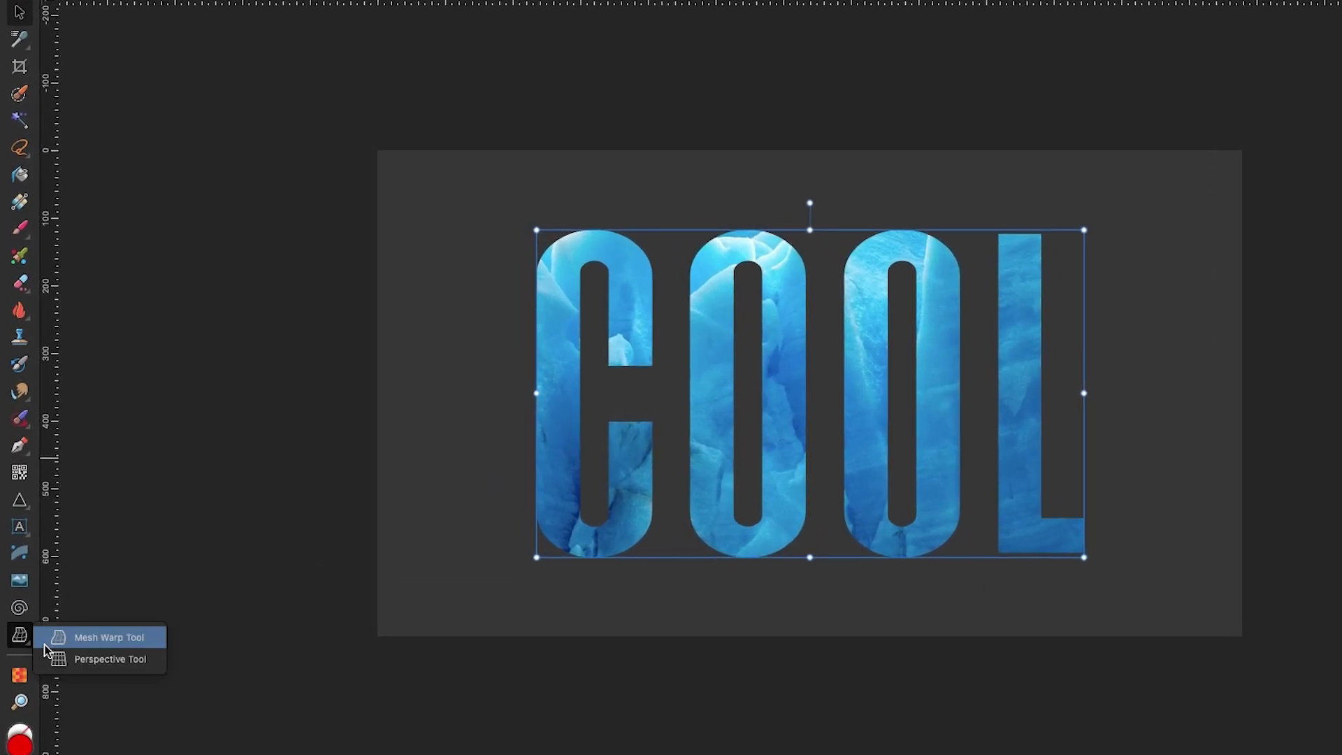
left_click(128, 638)
left_click_drag(537, 229, 555, 268)
left_click_drag(811, 250, 887, 236)
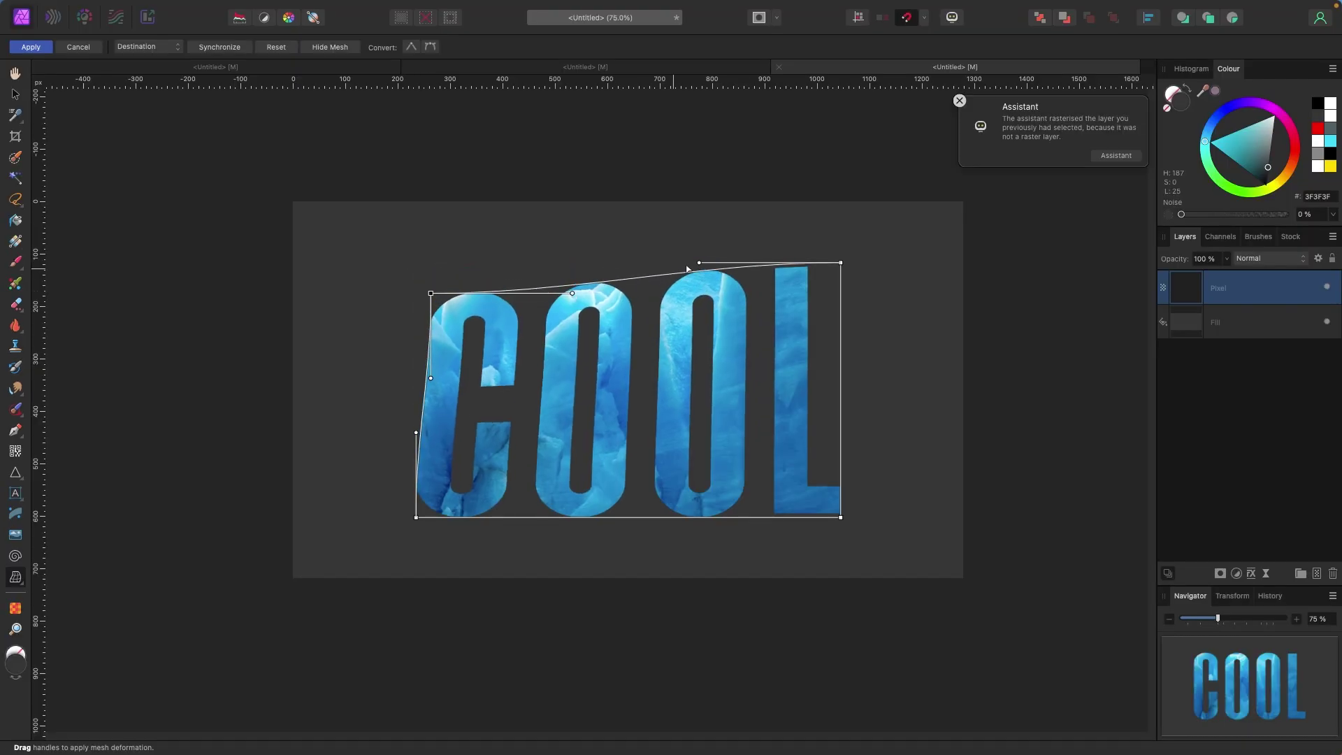
left_click_drag(699, 263, 702, 379)
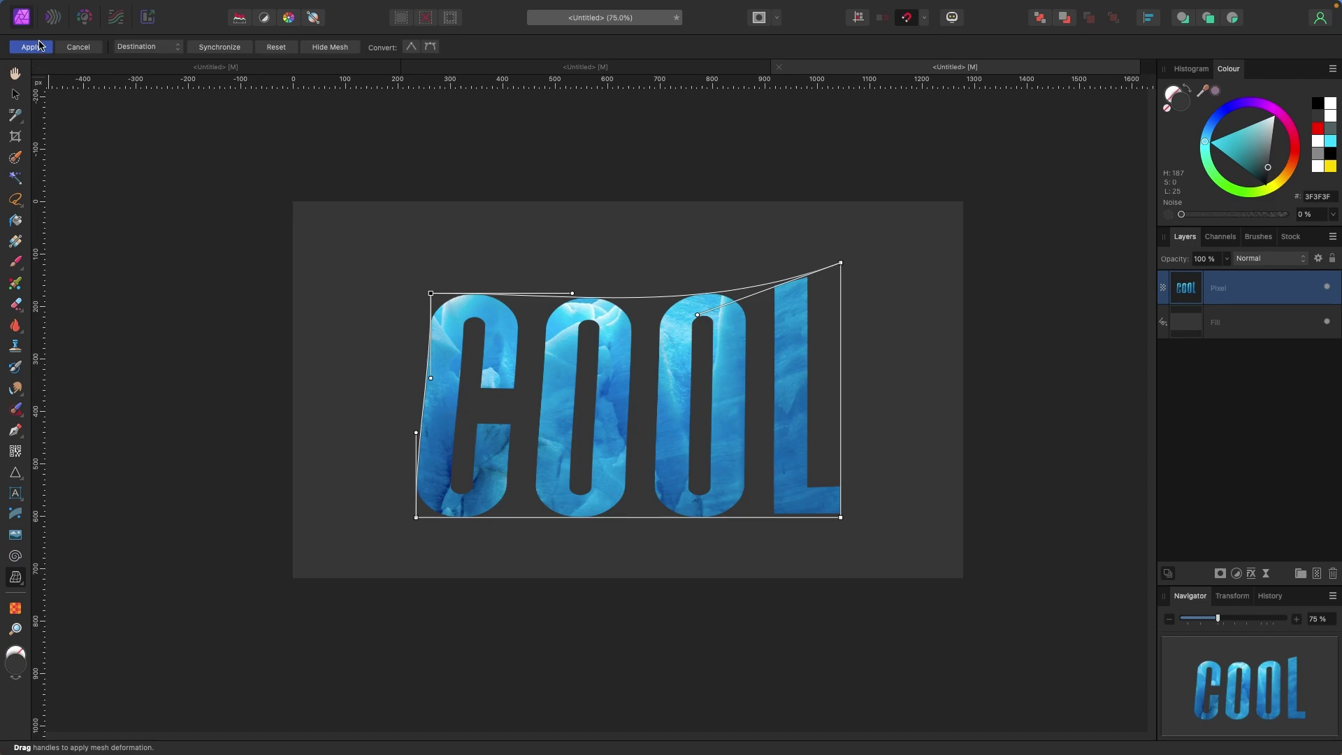
left_click(32, 47)
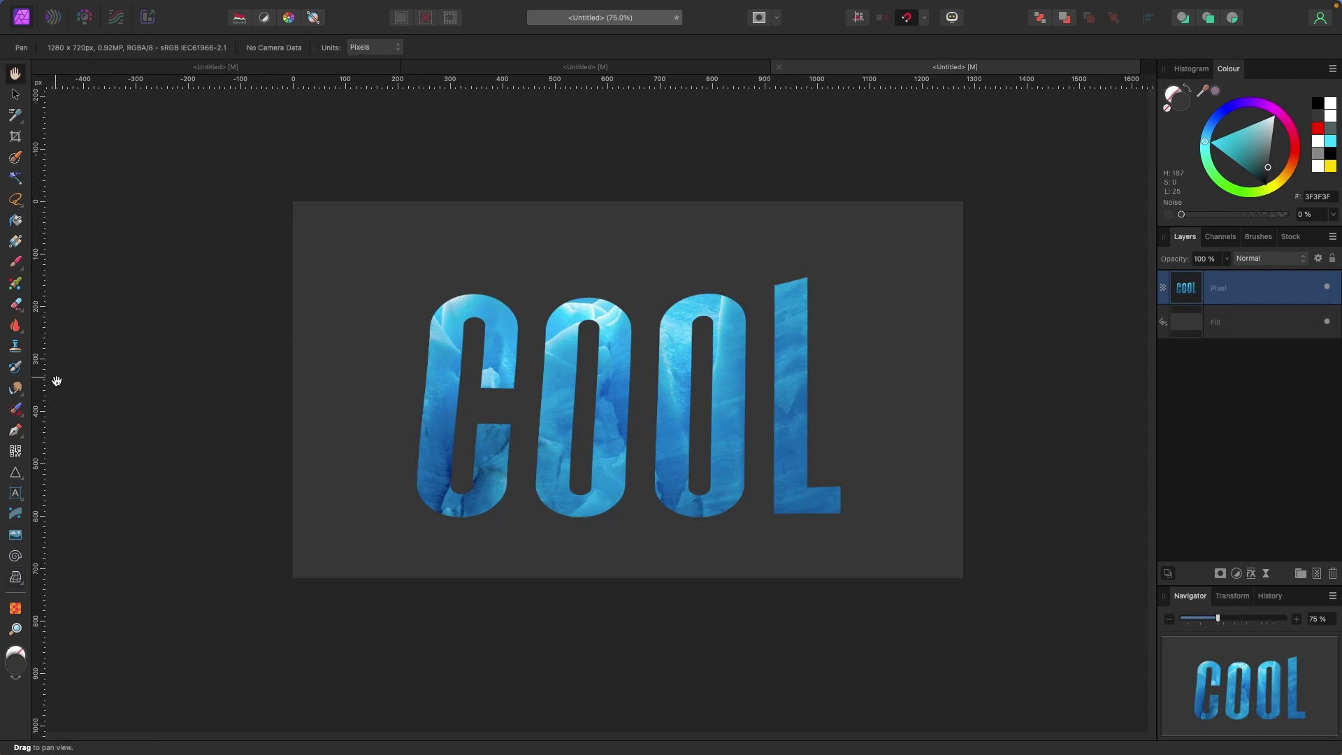
- Draw a cyan-filled triangle at the canvas's upper left
left_click(16, 474)
left_click_drag(310, 248, 379, 317)
left_click(1330, 142)
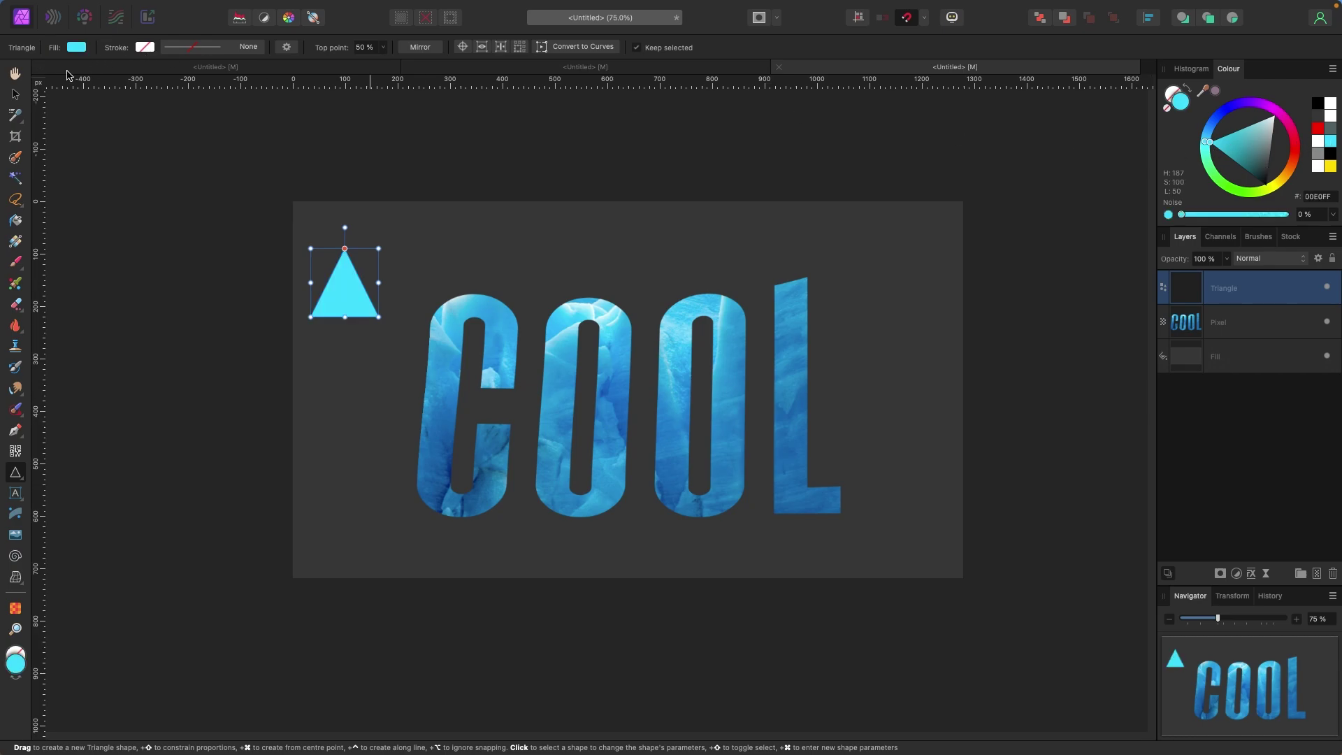
- Select the warped COOL layer and undo back to the straight, unwarped COOL text
left_click(21, 94)
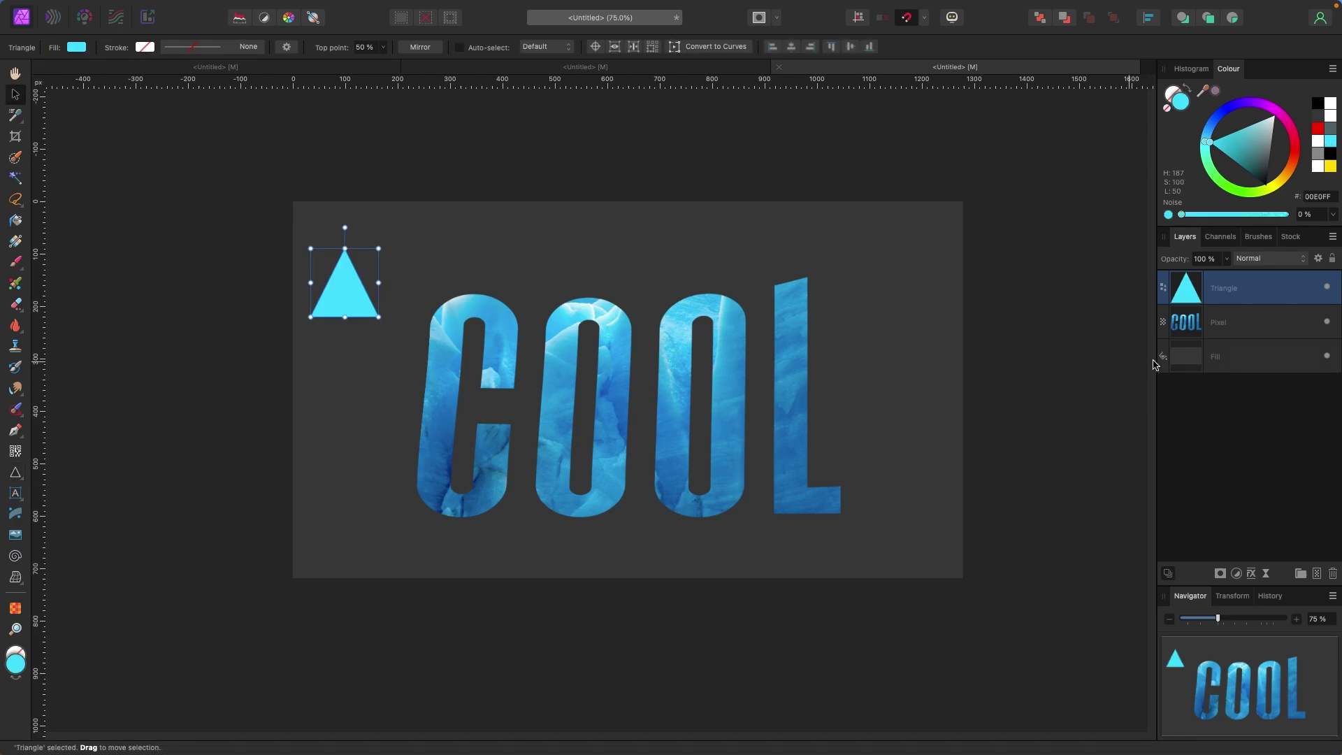
left_click(1203, 322)
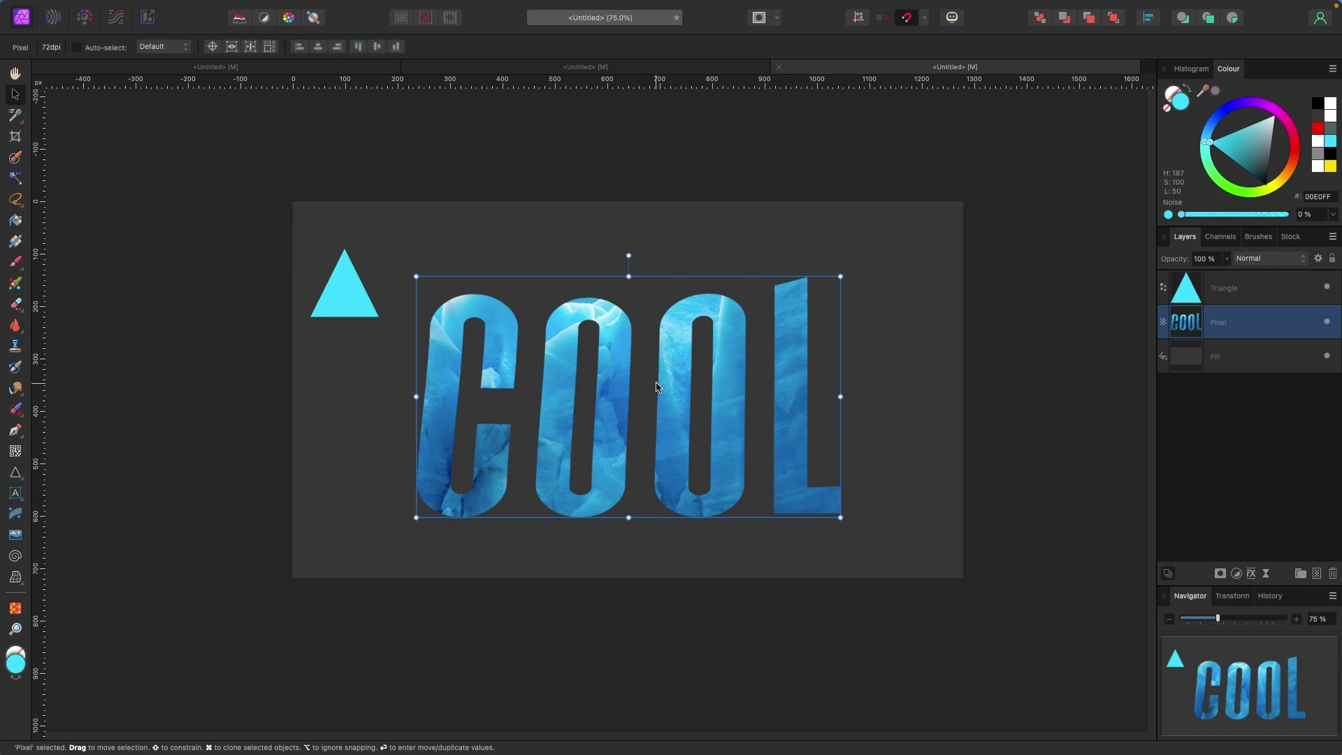
key("super+z")
key("super+z")
key("super+z")
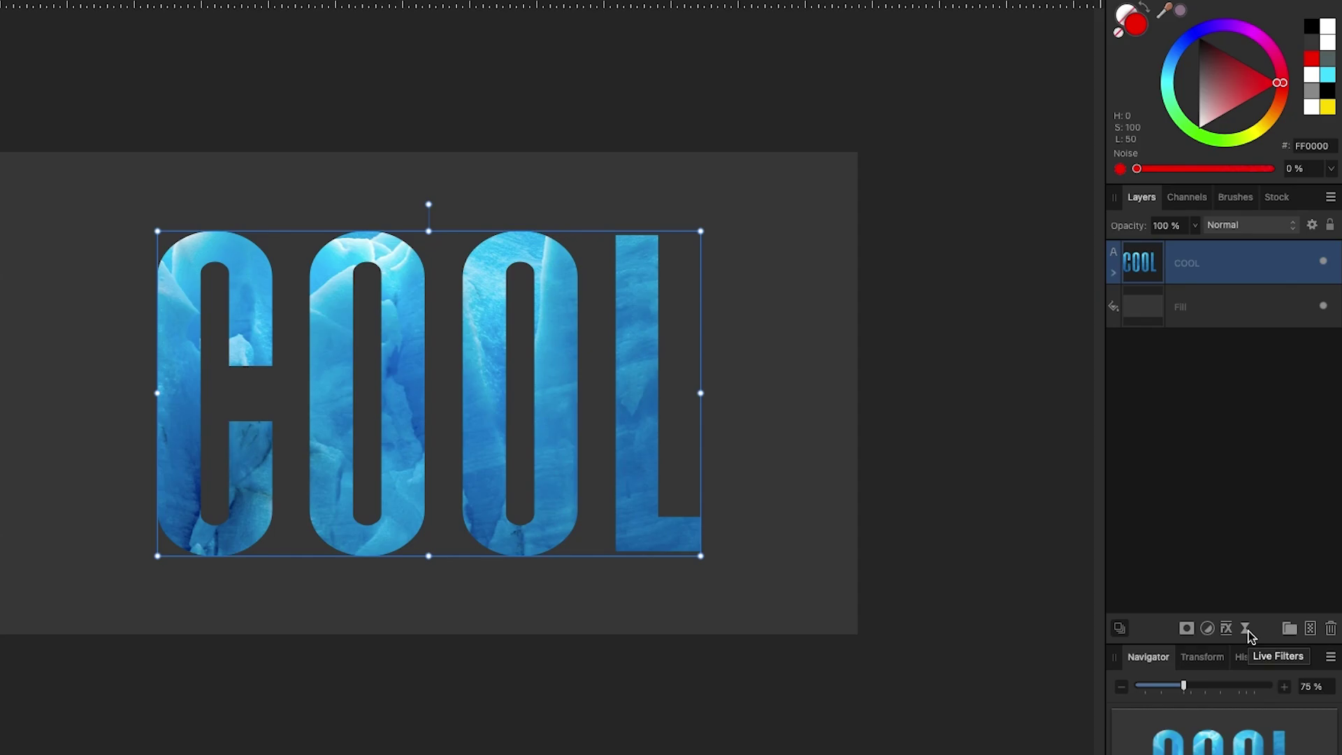
left_click(1249, 632)
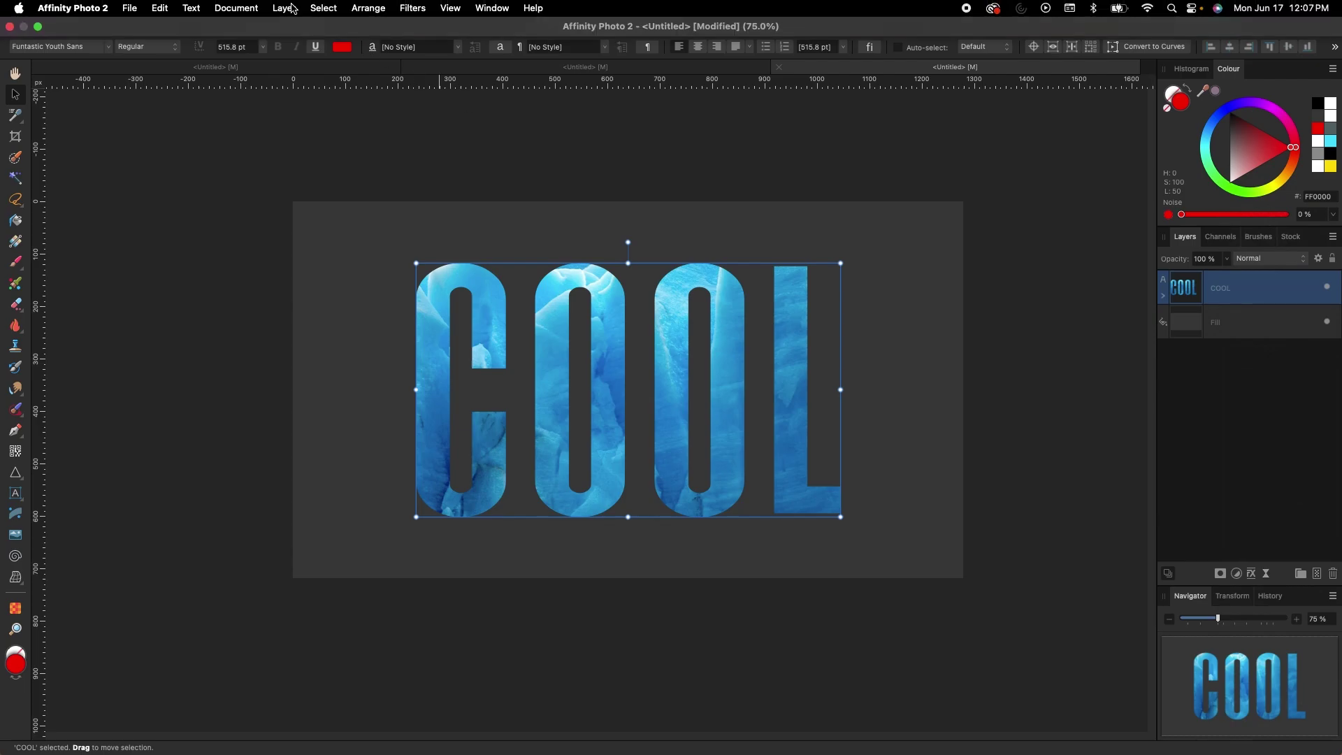
- Add a Mesh Warp live filter layer to the COOL text via the Layer menu
left_click(293, 9)
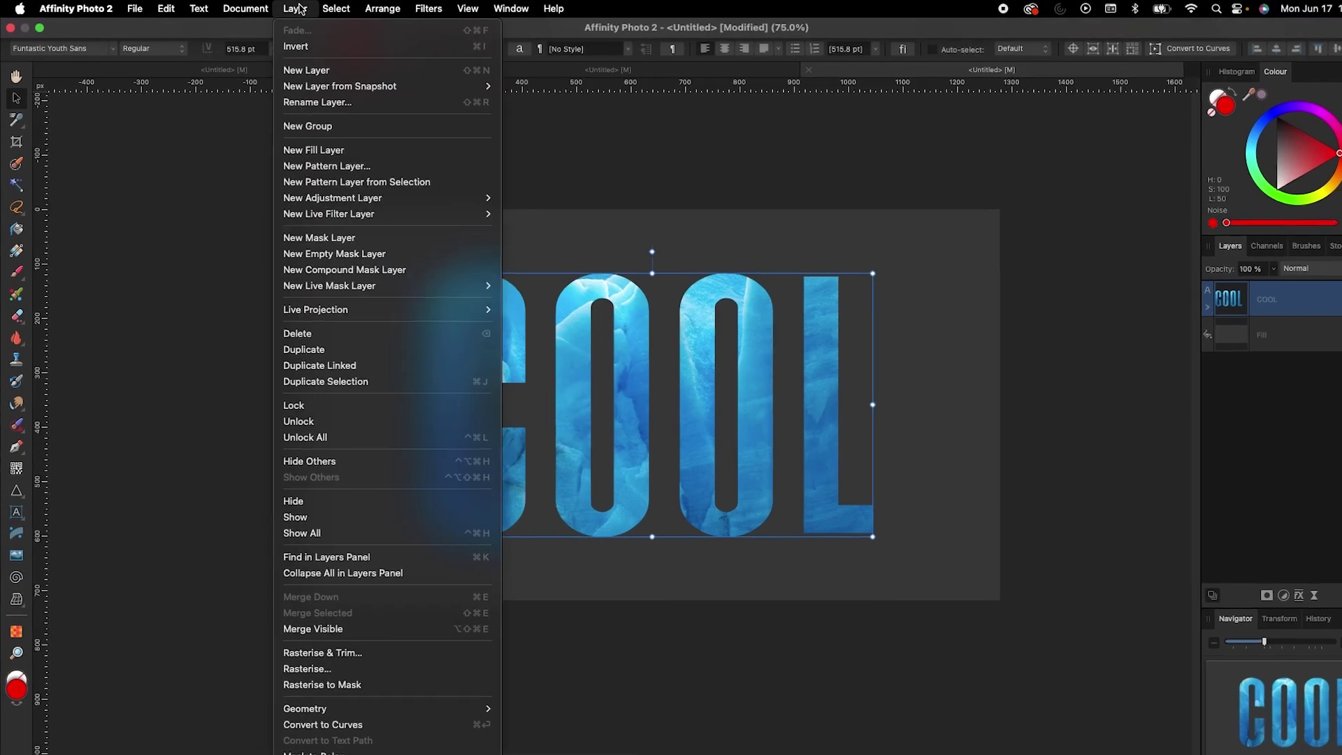
mouse_move(366, 217)
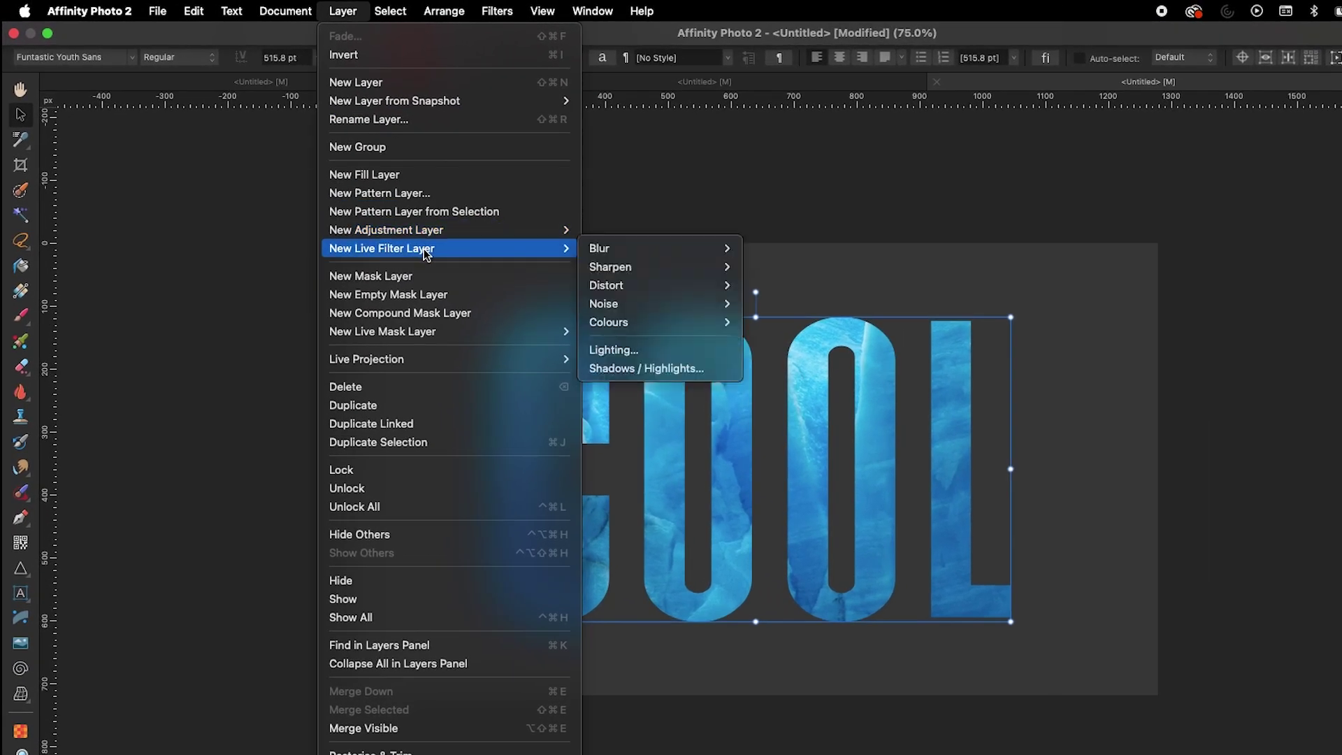
mouse_move(634, 269)
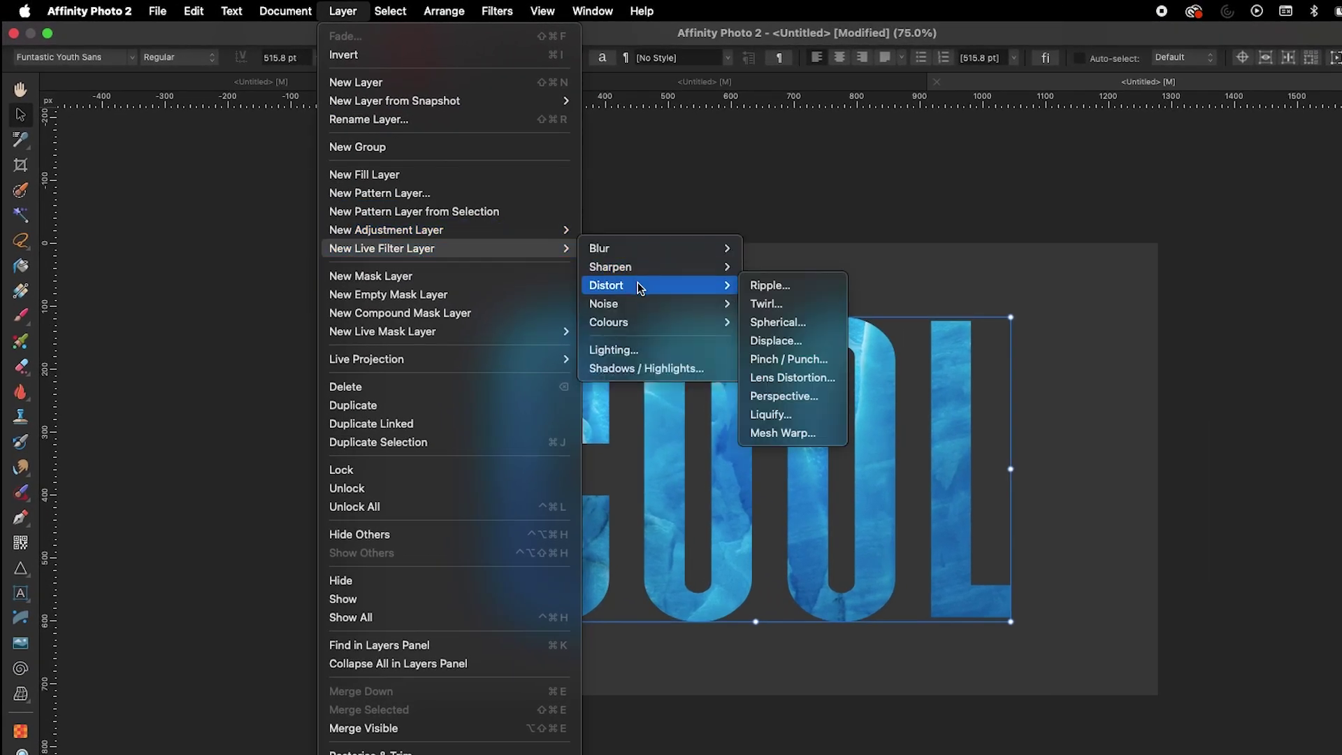
left_click(788, 430)
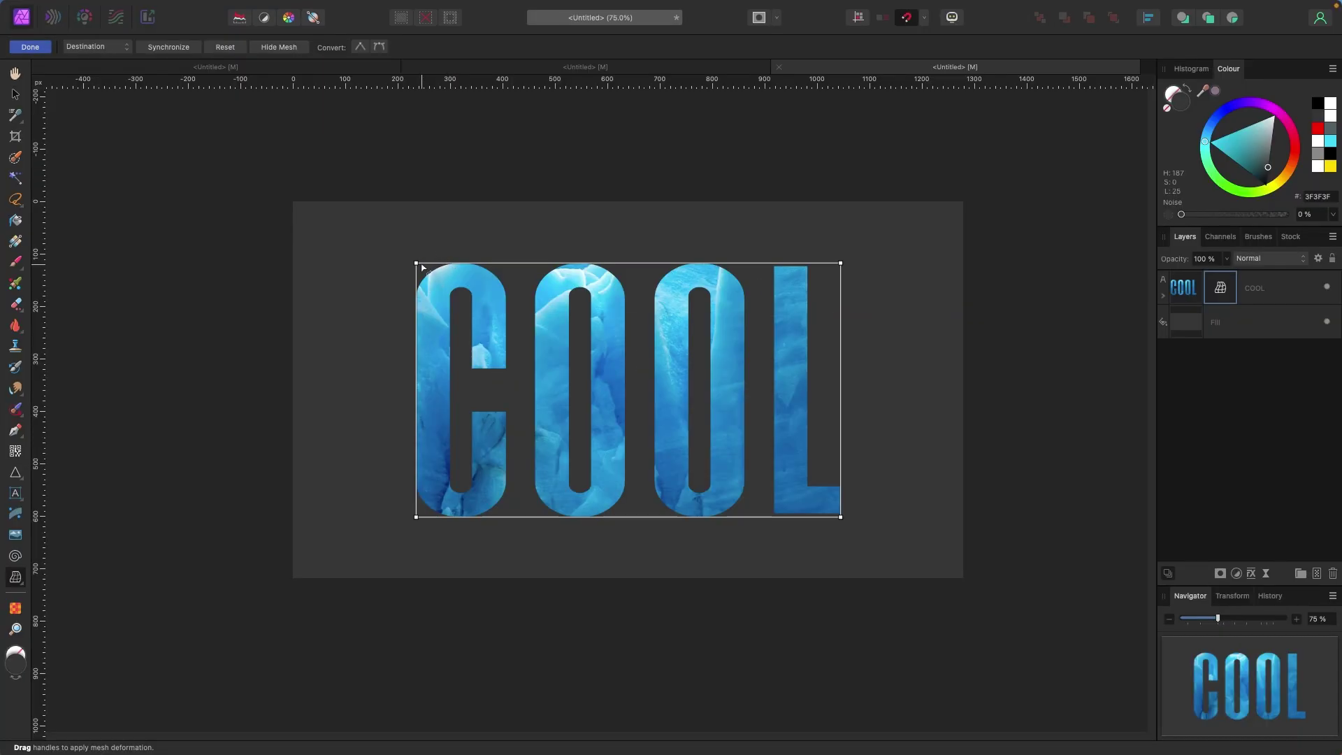
- Pull COOL's top-left corner inward, curve its top edge, and tuck the L's bottom corner in
left_click_drag(417, 264, 426, 284)
left_click_drag(701, 264, 699, 259)
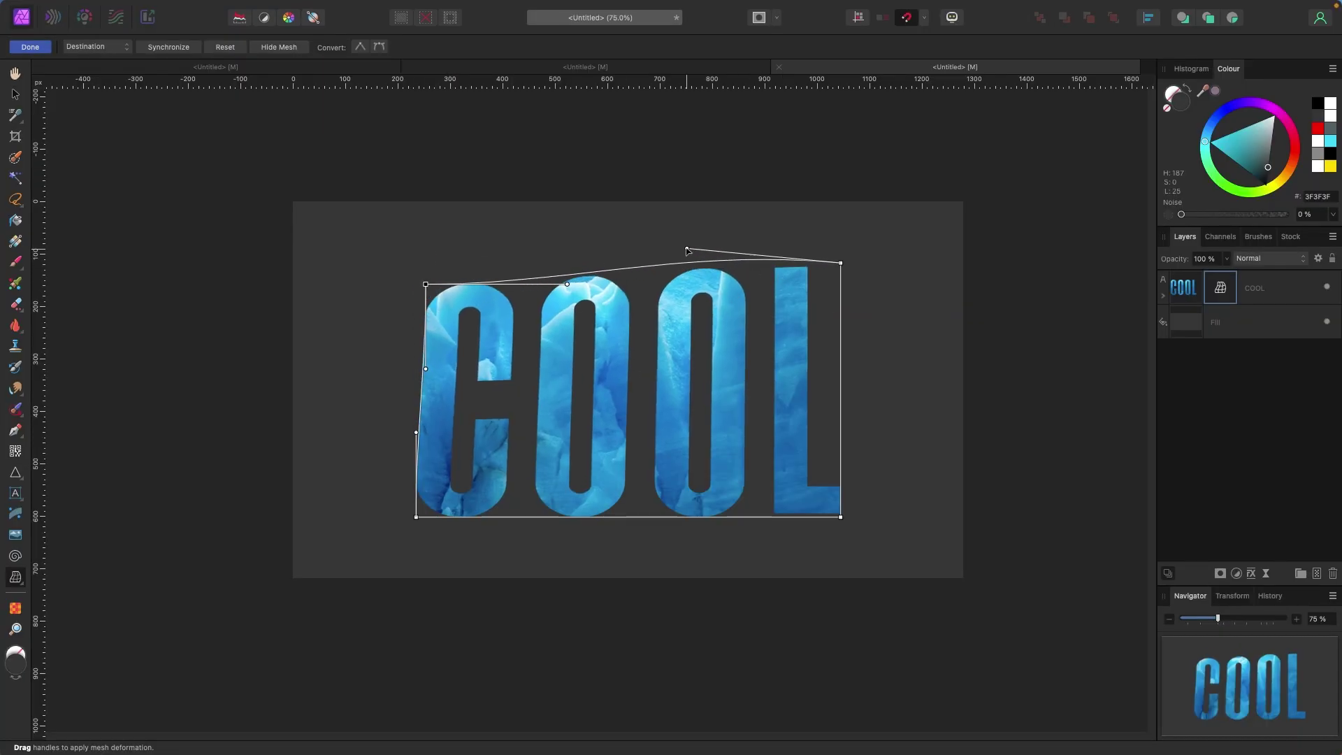
left_click(841, 517)
left_click_drag(841, 517, 827, 505)
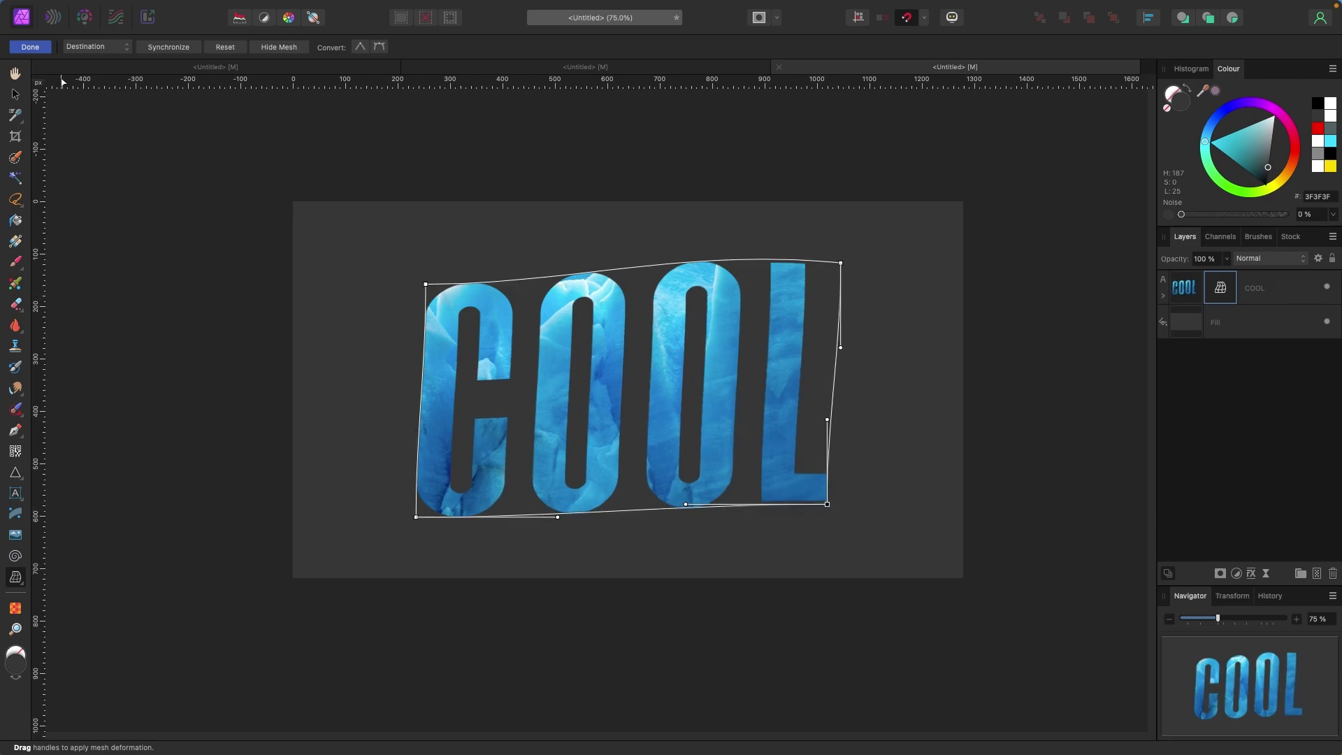
left_click(30, 47)
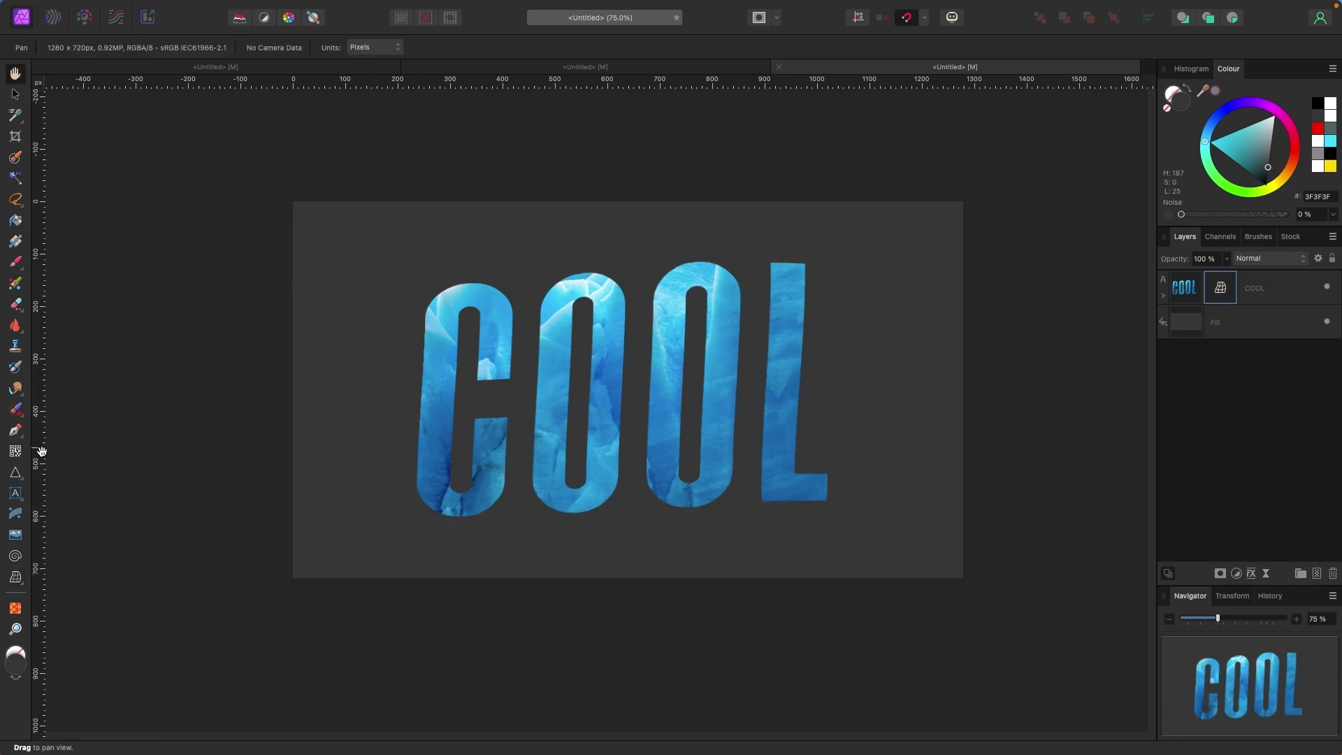
- Draw a cyan triangle at the canvas's upper left
left_click(16, 474)
left_click_drag(308, 236, 380, 315)
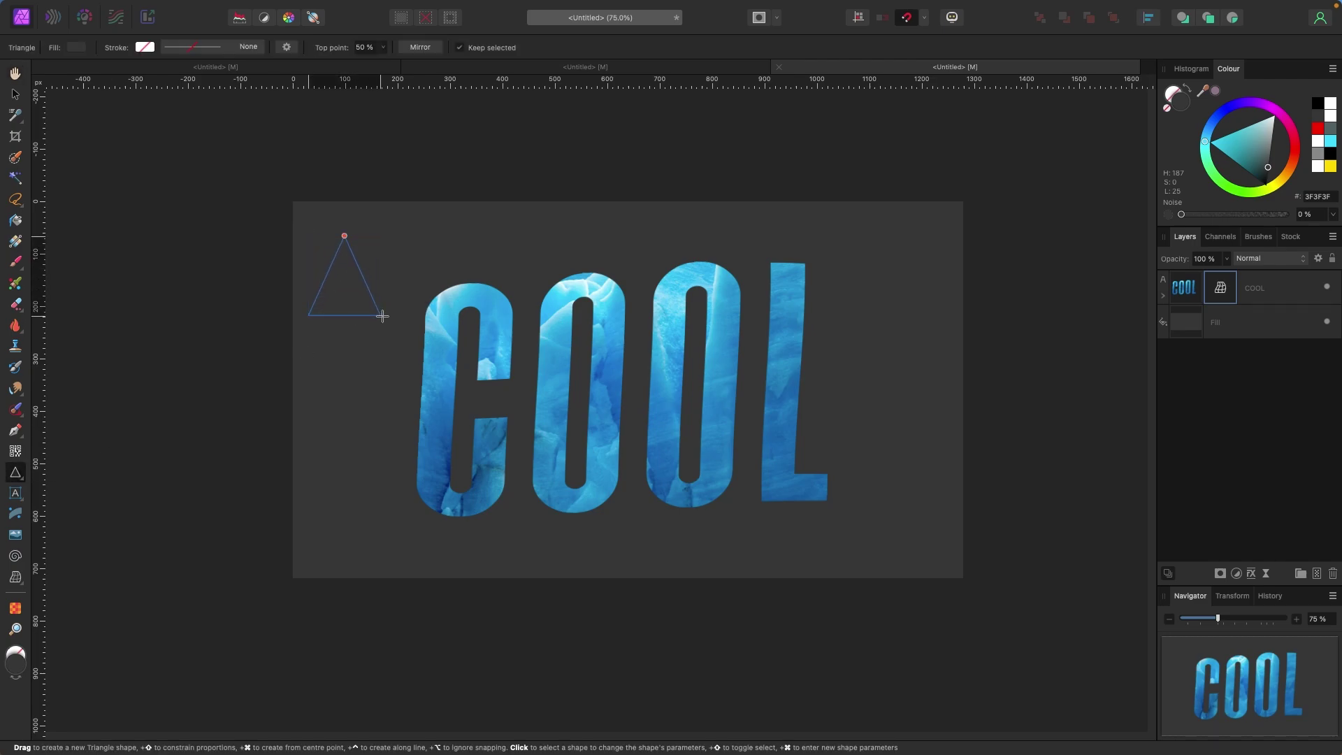
left_click(1330, 142)
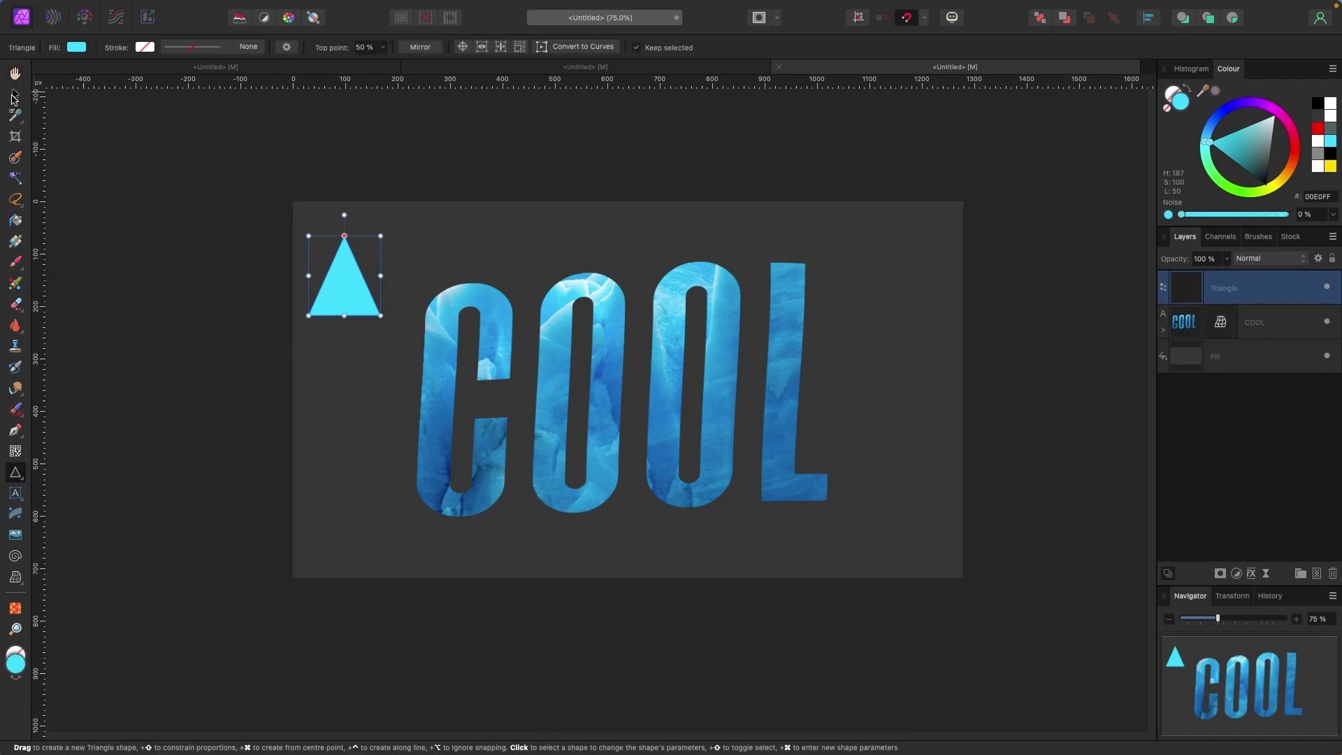
left_click(15, 94)
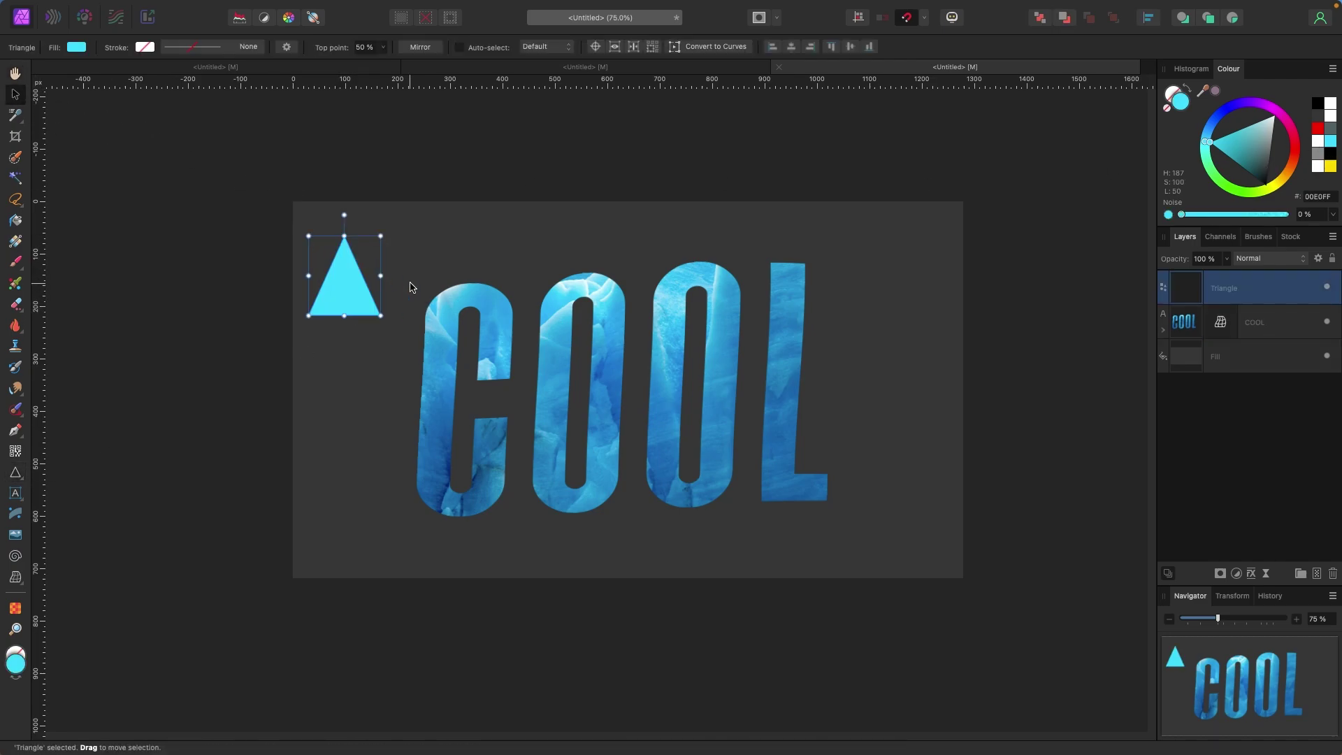
- Reopen COOL's Mesh Warp filter and adjust its top-left and bottom-right corner nodes
left_click(1164, 329)
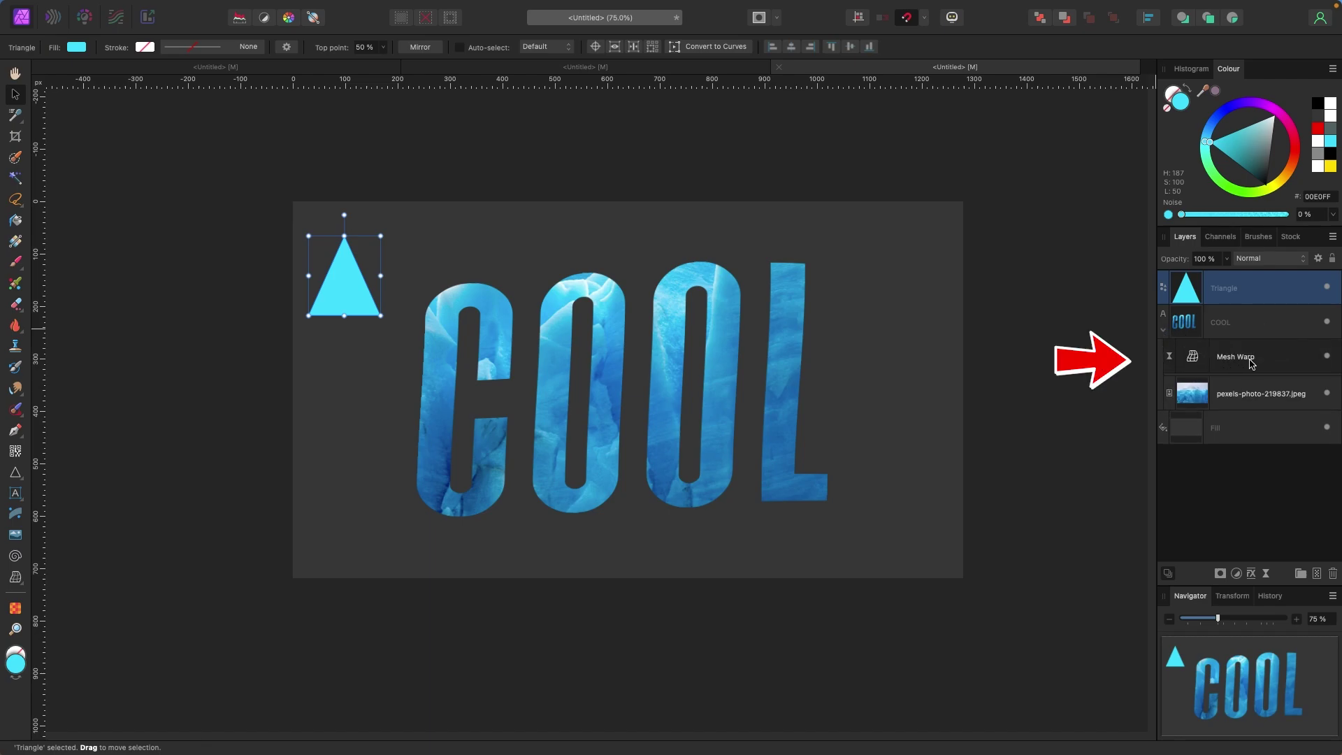
double_click(1194, 362)
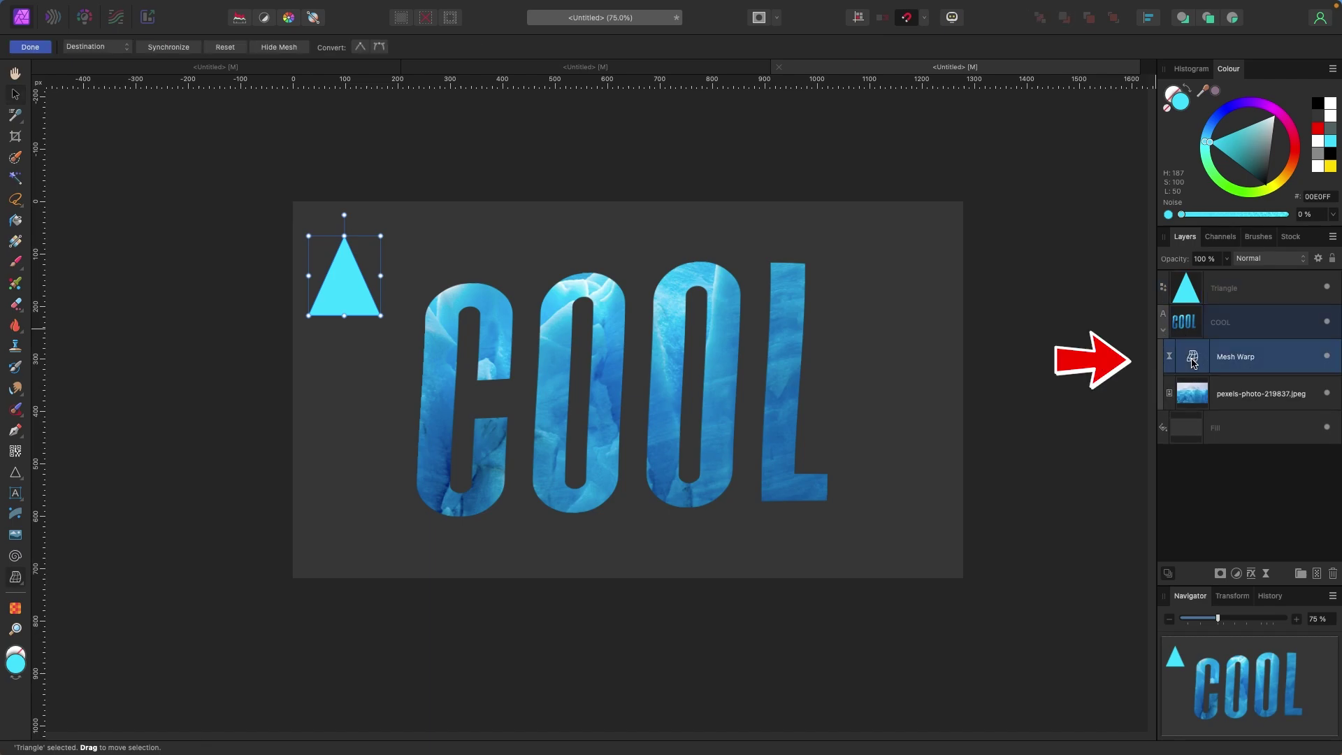
left_click_drag(427, 286, 416, 283)
left_click_drag(828, 505, 819, 500)
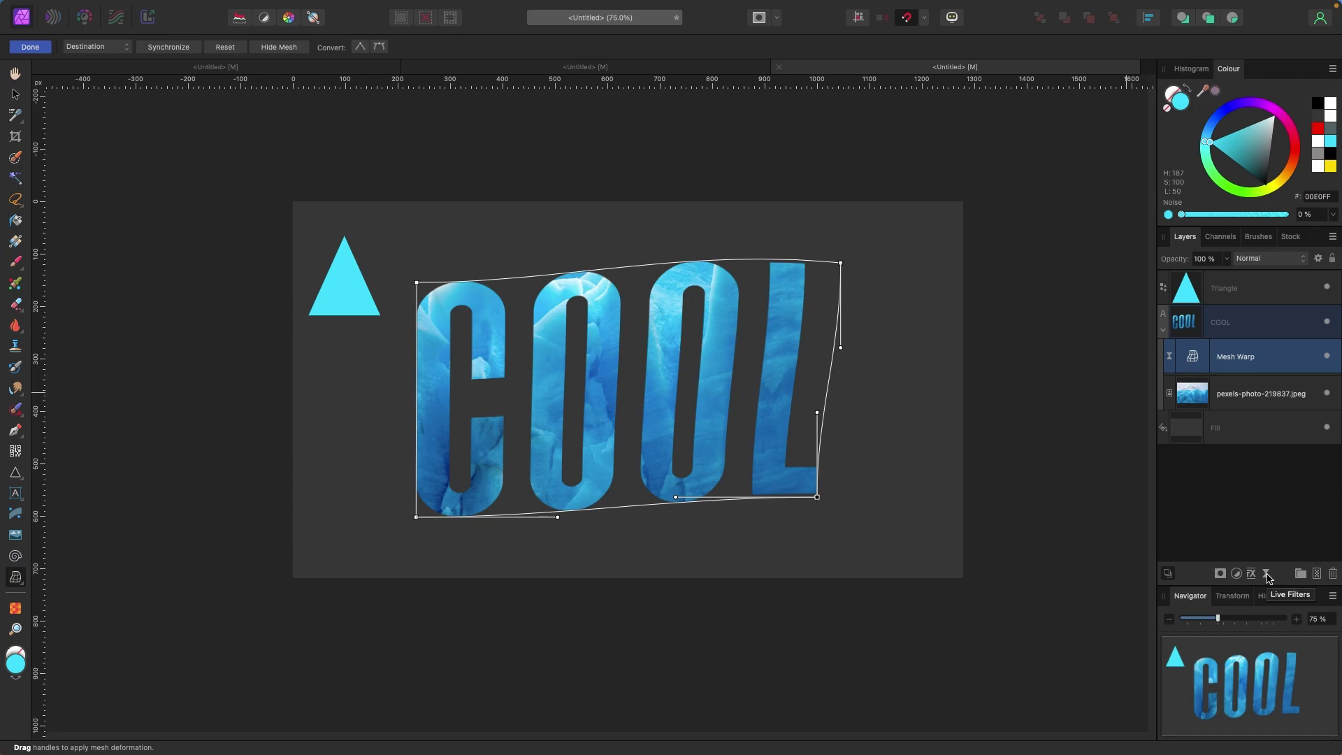
- Browse the Layer > New Live Filter Layer > Sharpen filter options
left_click(283, 8)
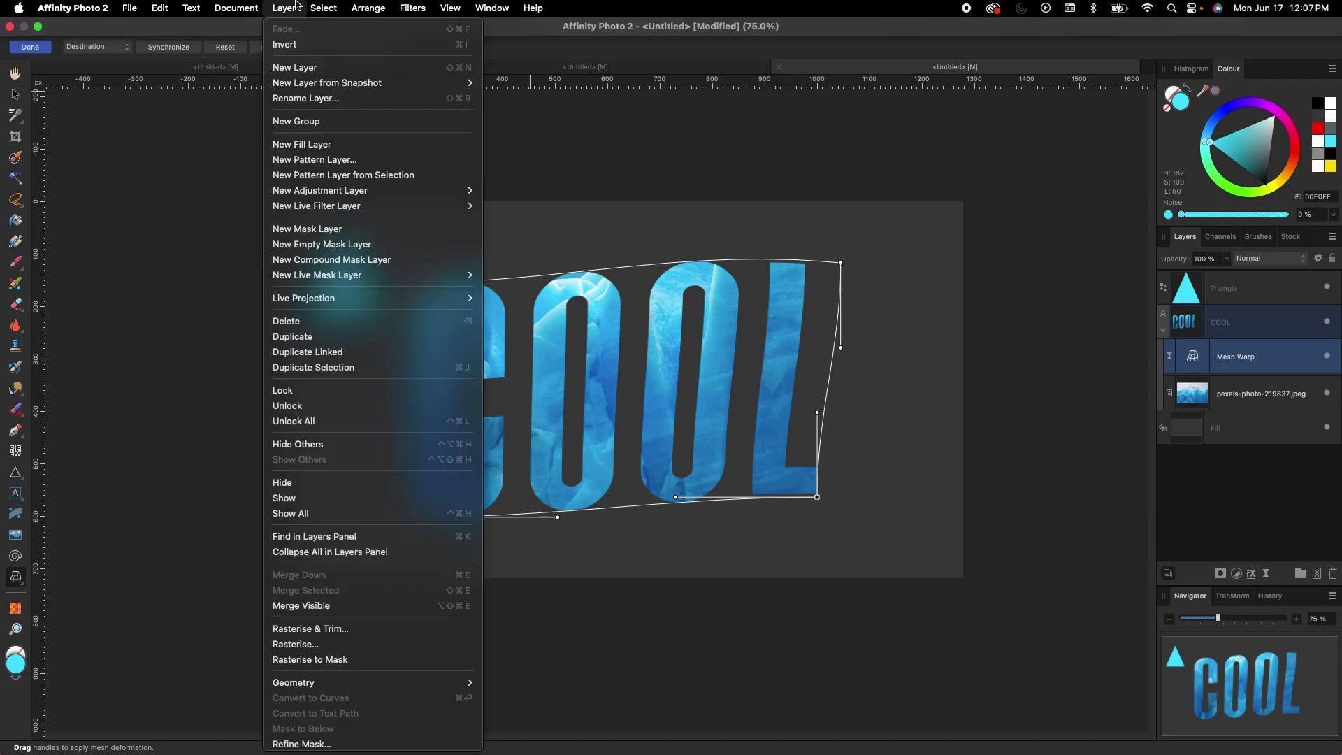
mouse_move(345, 207)
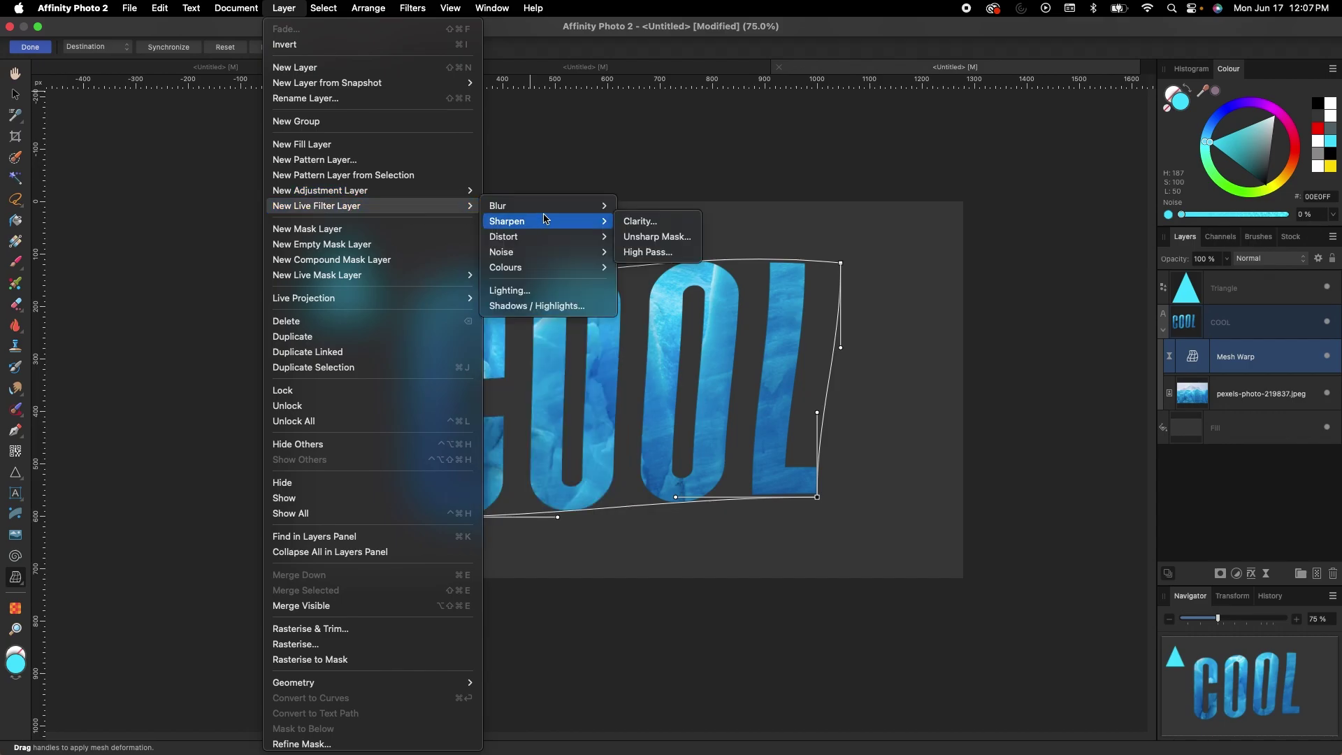
mouse_move(548, 221)
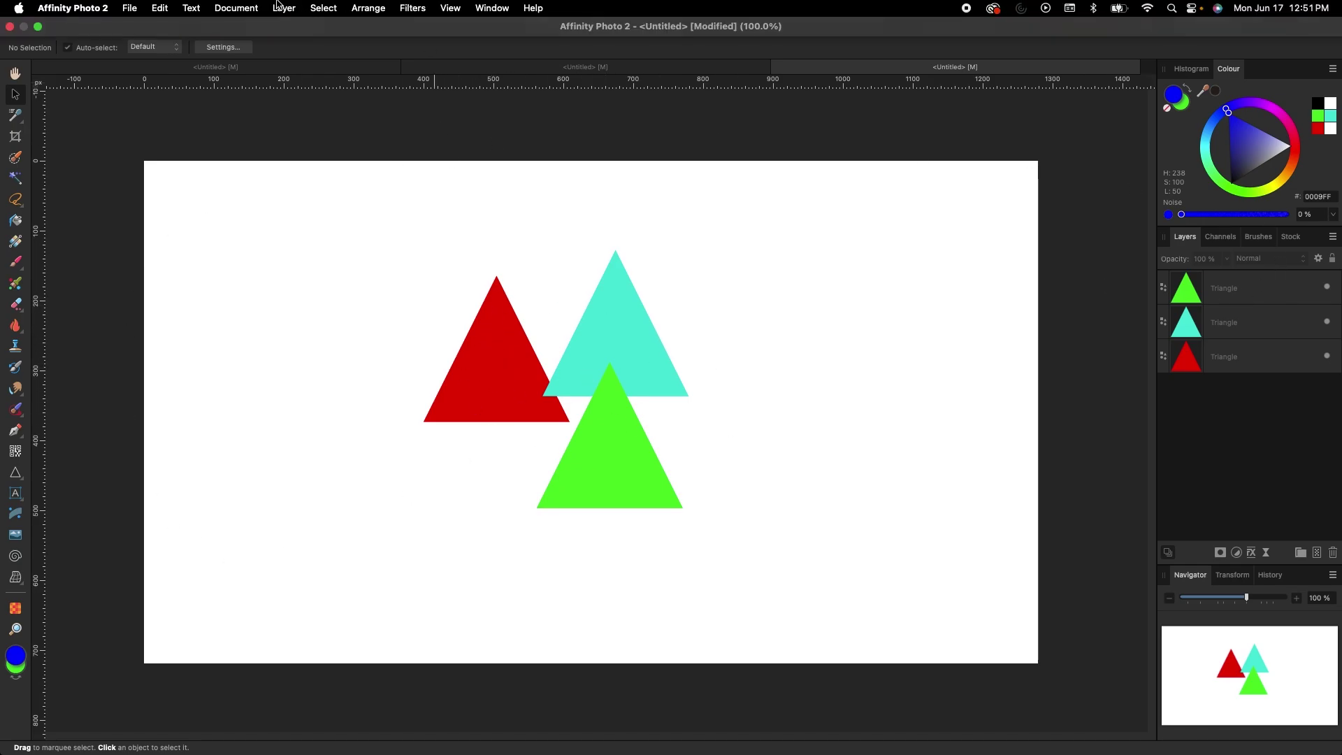
- Make the document background transparent and move the red triangle up and left
left_click(258, 8)
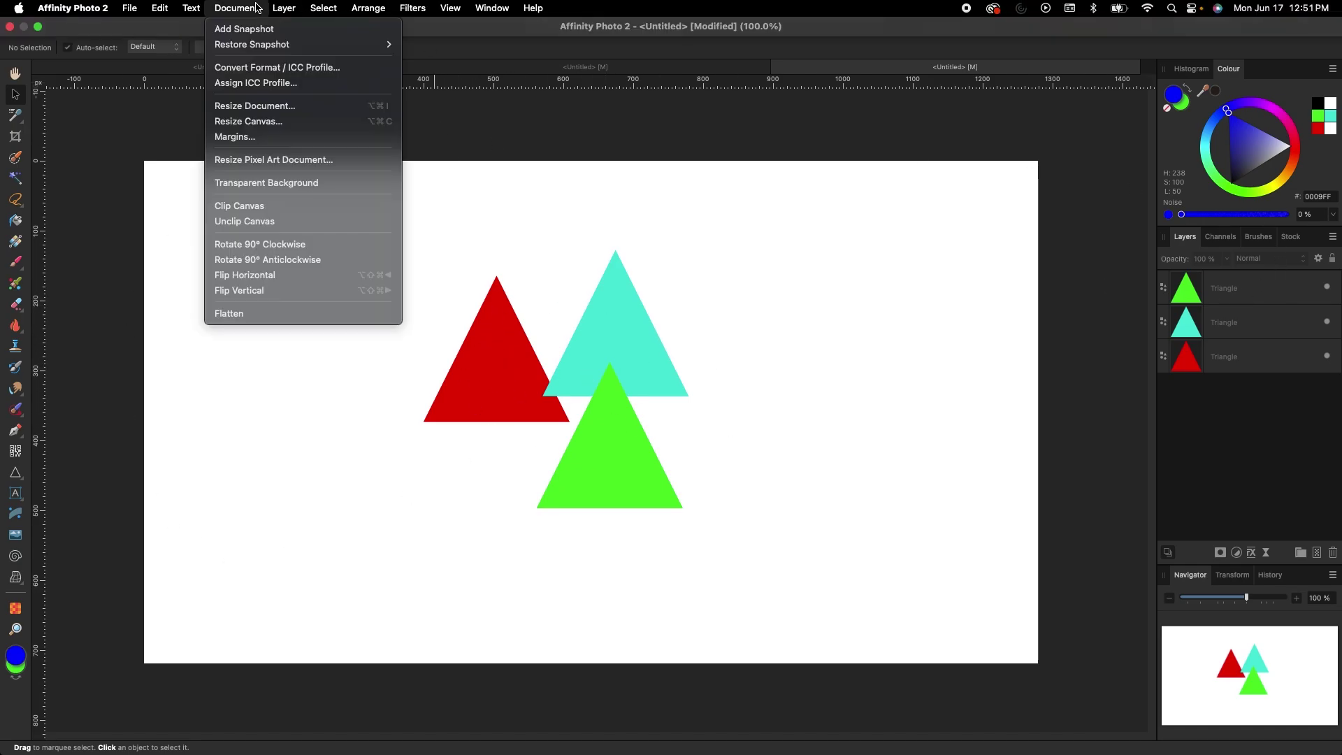
left_click(266, 183)
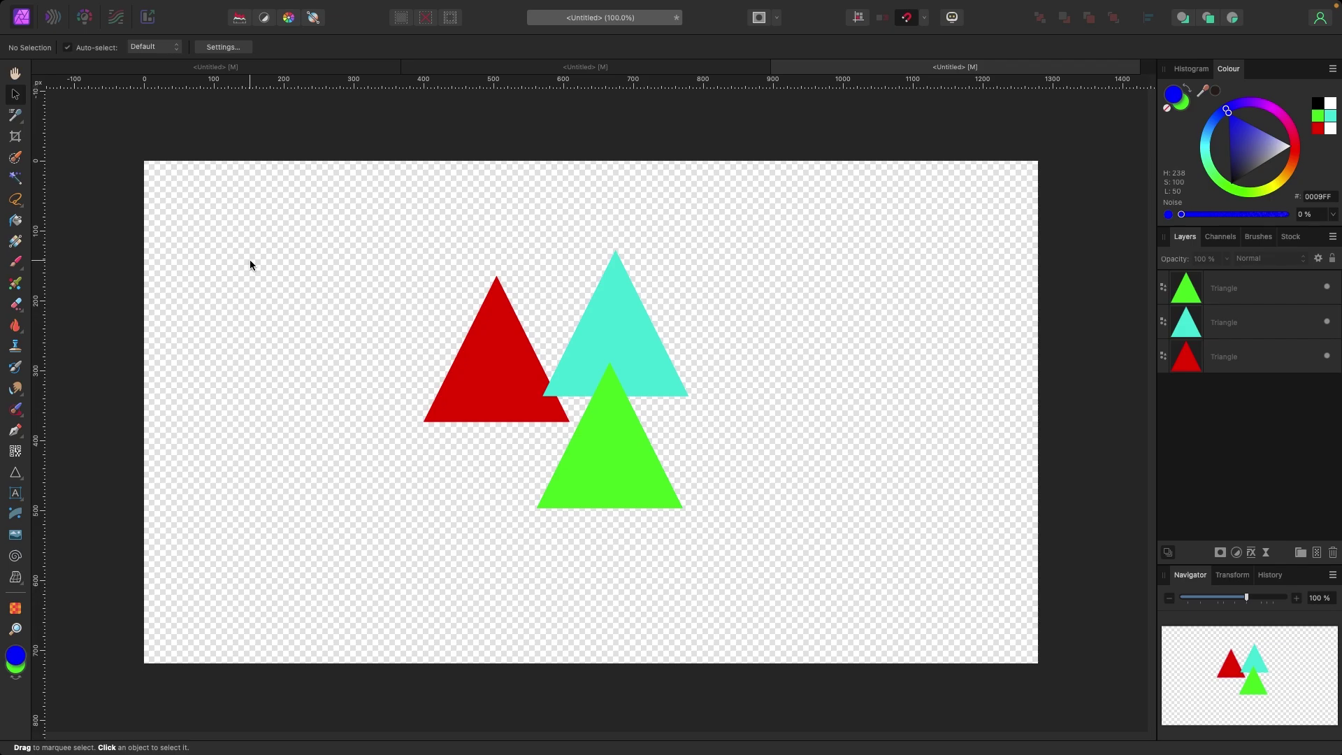
left_click_drag(489, 355, 383, 318)
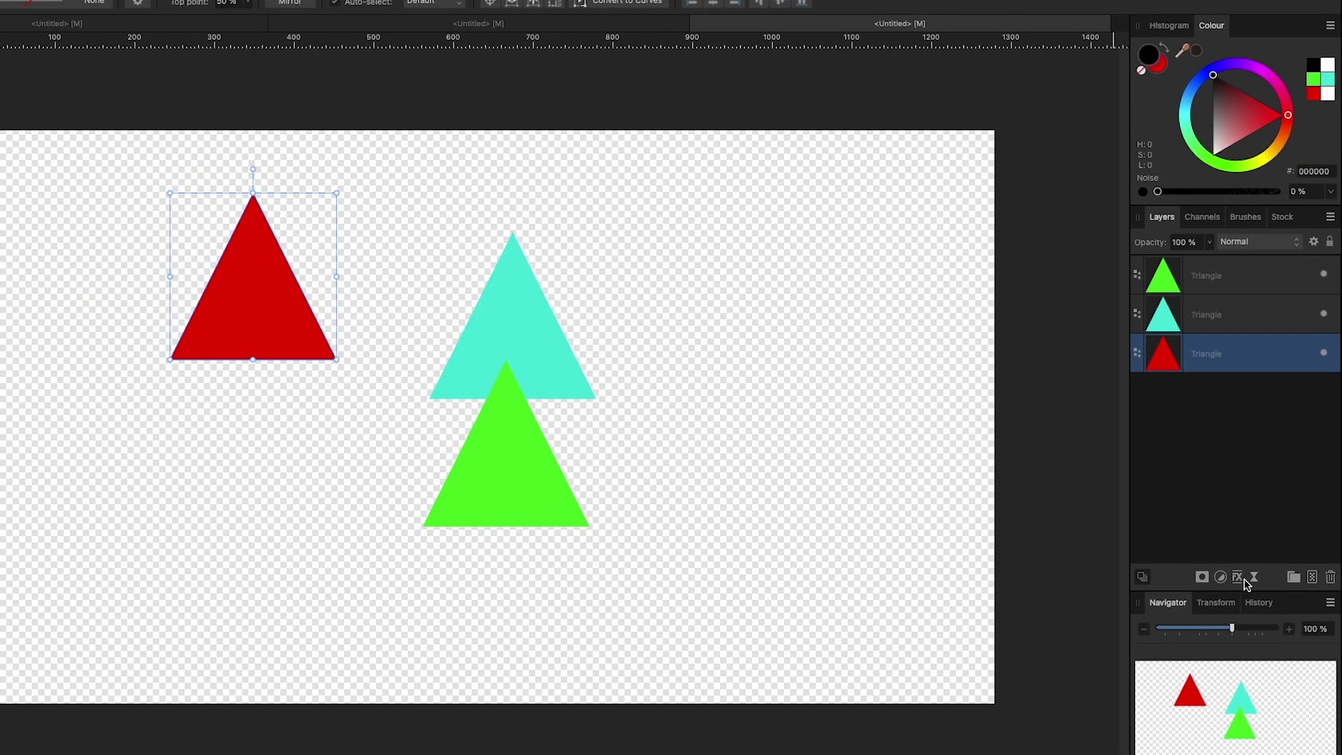
- Give the red triangle a larger, softer outer shadow and a thick black outline
left_click(1237, 578)
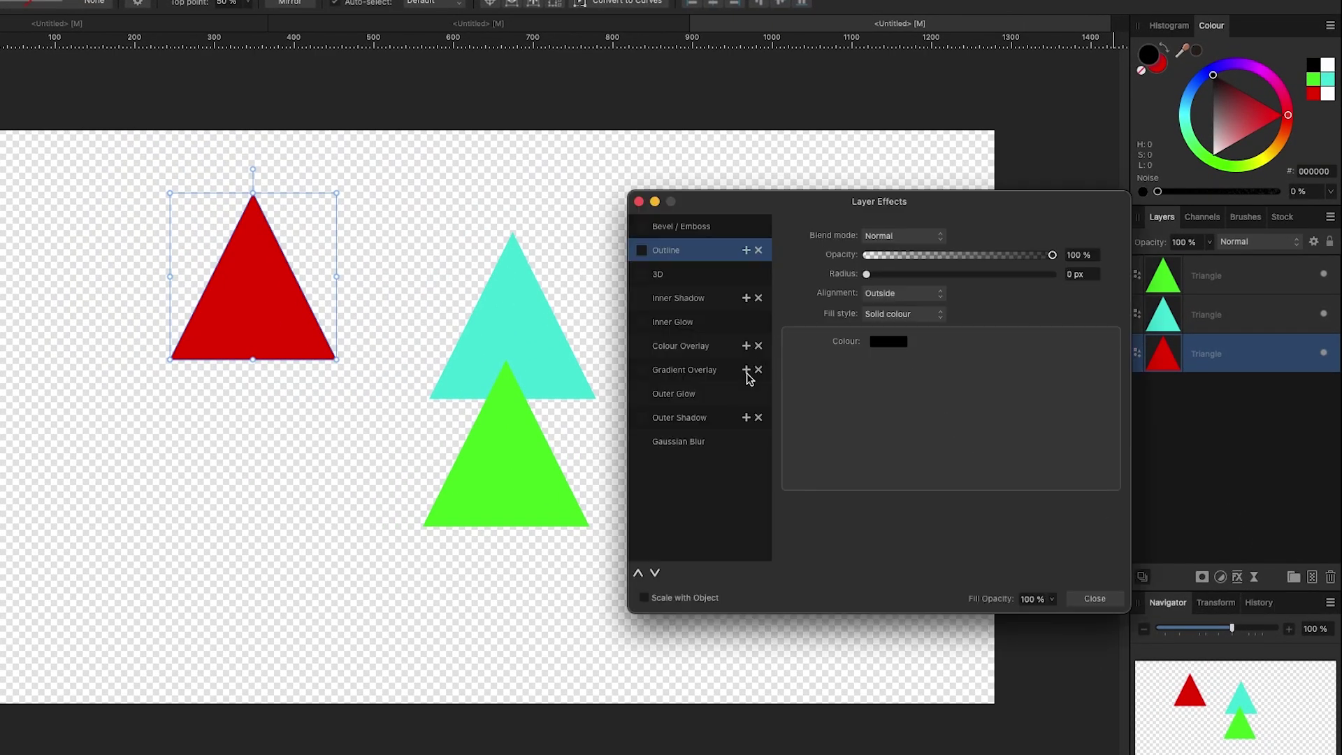
left_click(678, 418)
left_click(642, 417)
left_click_drag(920, 274, 969, 293)
left_click(702, 259)
left_click(643, 250)
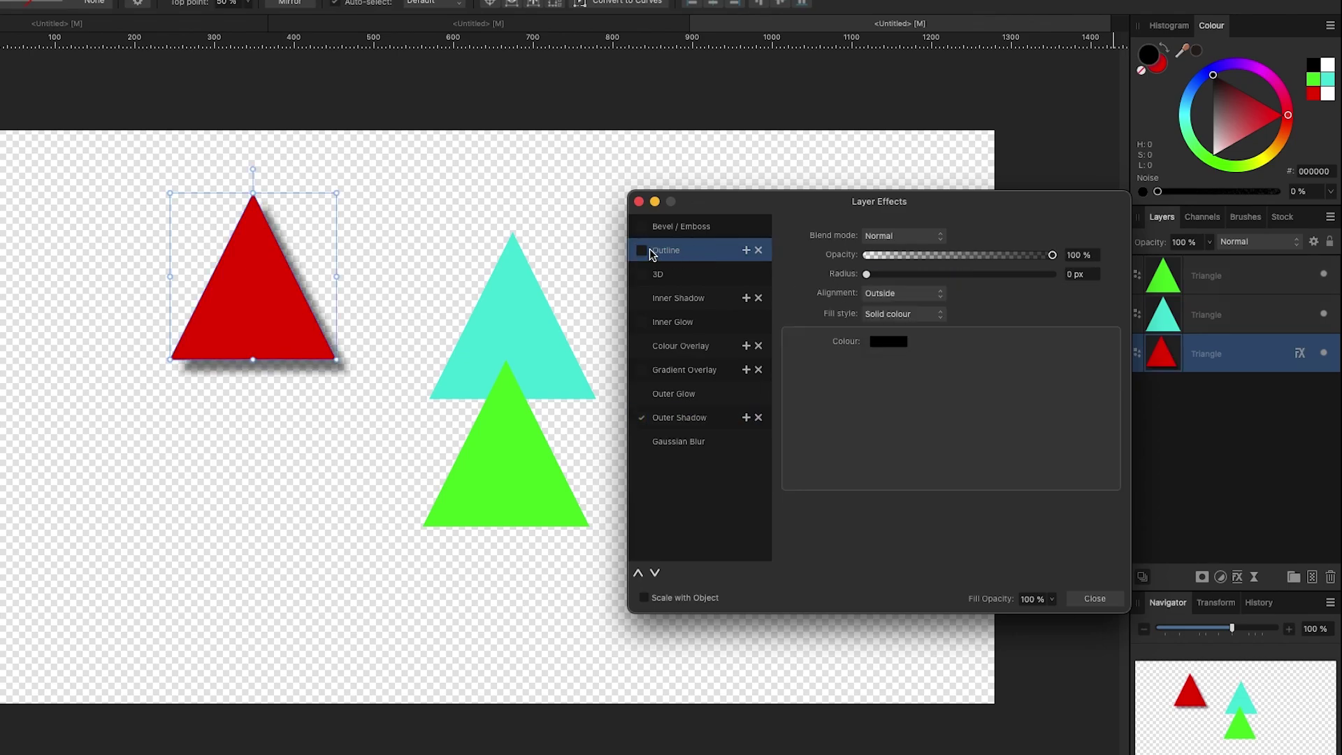
left_click_drag(869, 274, 937, 285)
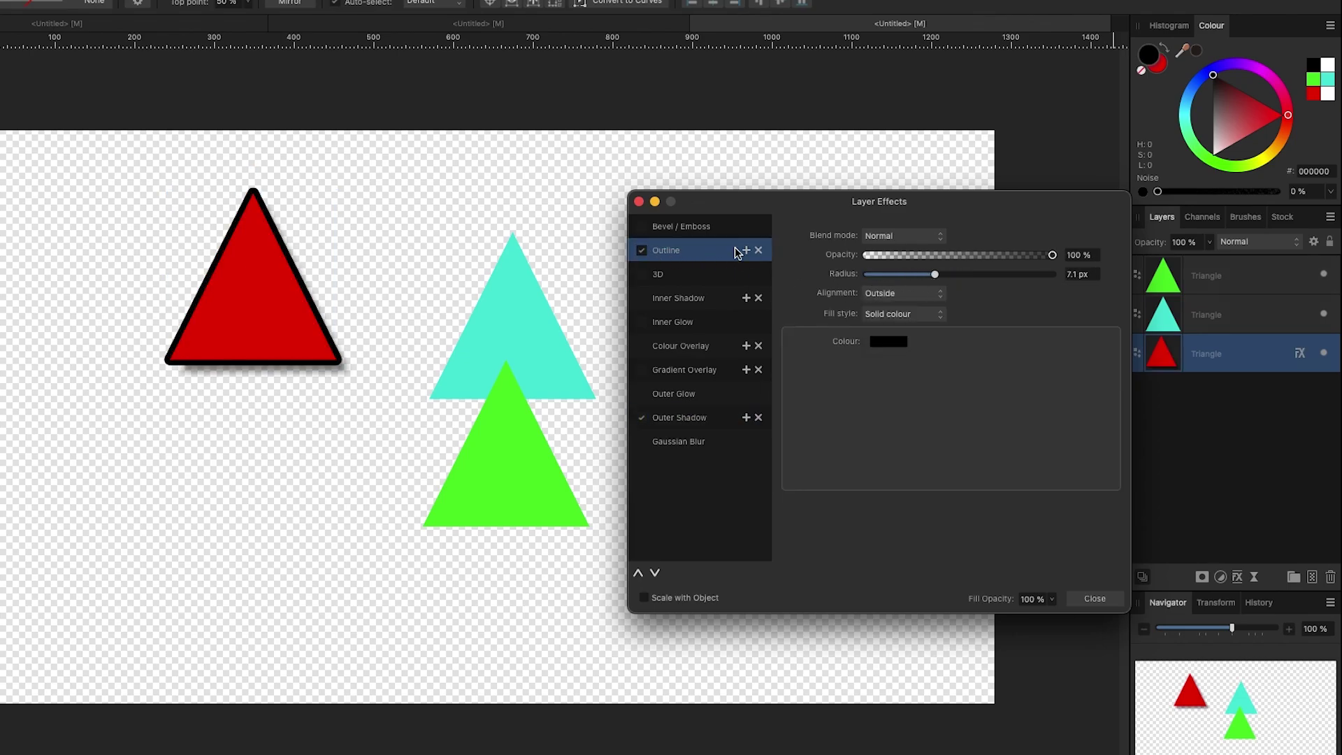
left_click(638, 201)
- Copy the red triangle's effects to the cyan one and move the green triangle beside it
left_click_drag(299, 308, 282, 371)
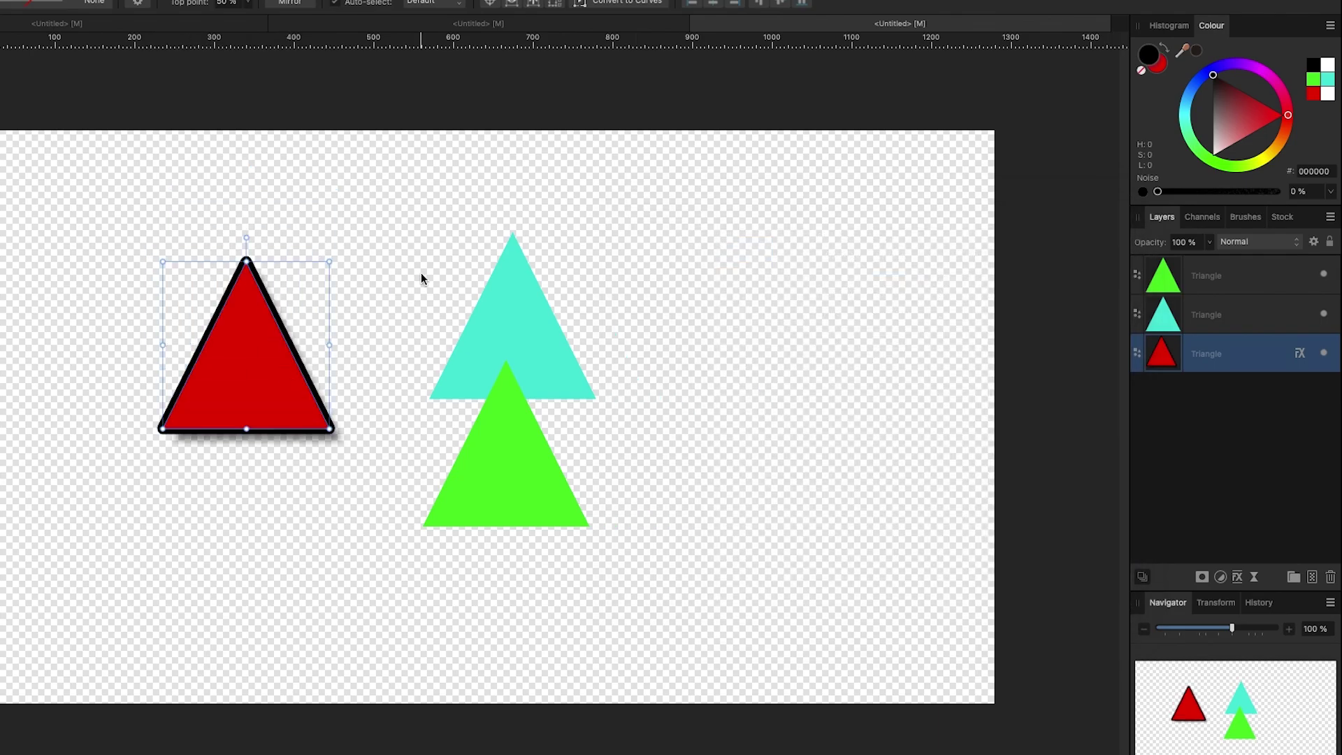
left_click(421, 273)
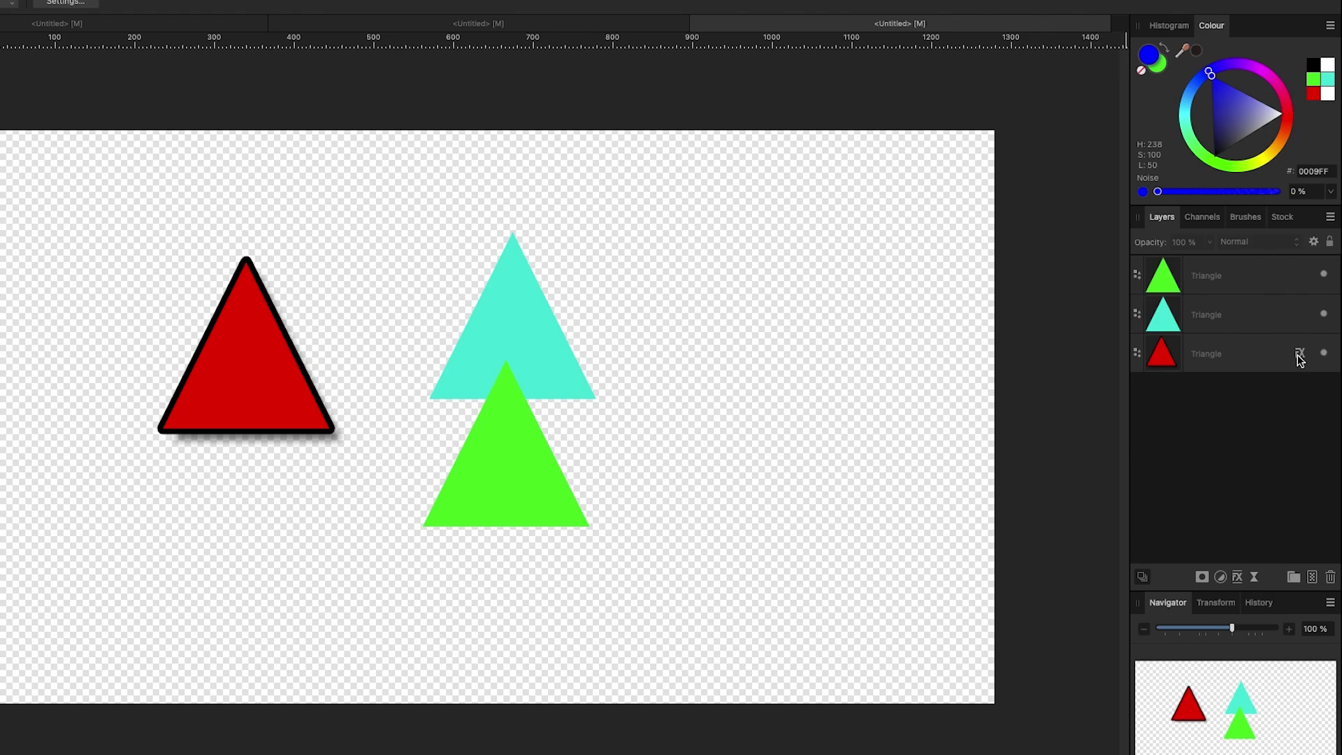
left_click_drag(1300, 355, 1302, 278)
left_click_drag(508, 451, 745, 462)
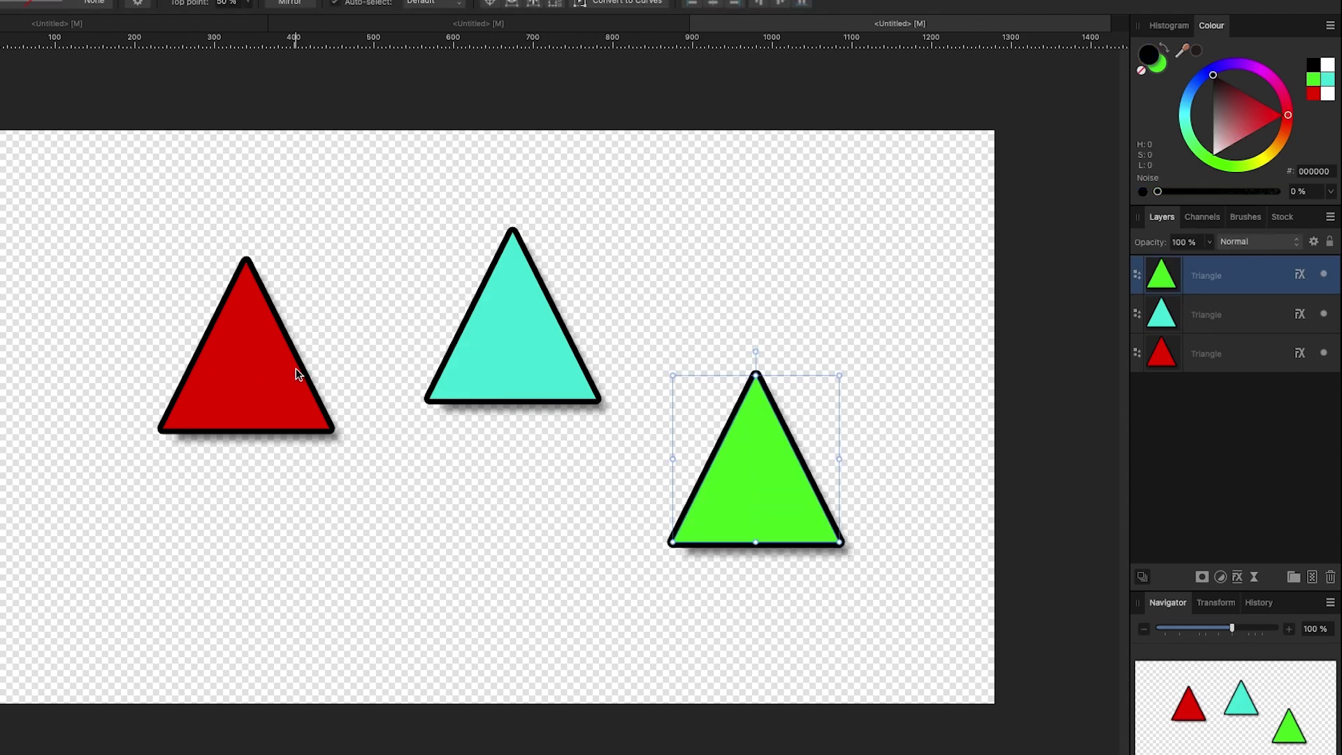
left_click_drag(764, 463, 718, 362)
left_click(857, 295)
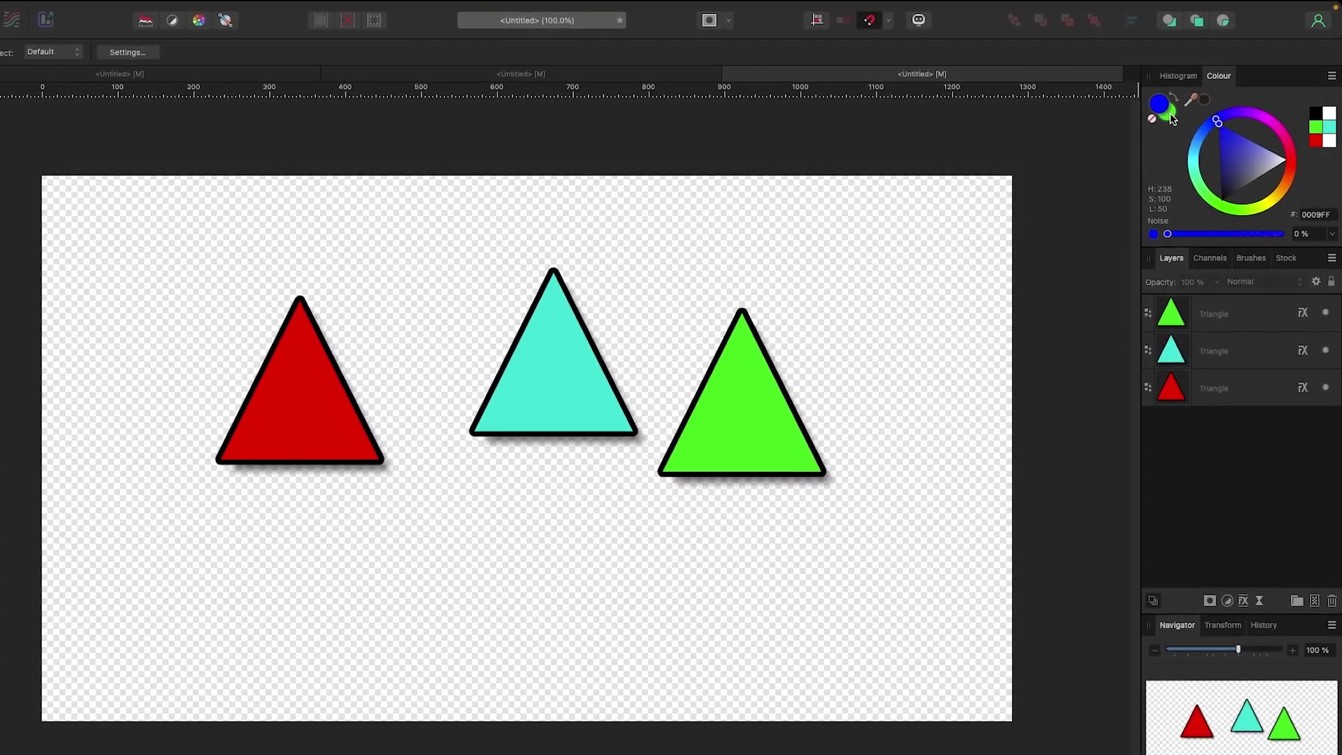
- Set the soft brush to green and paint a horizontal stroke across the lower canvas
left_click(1180, 102)
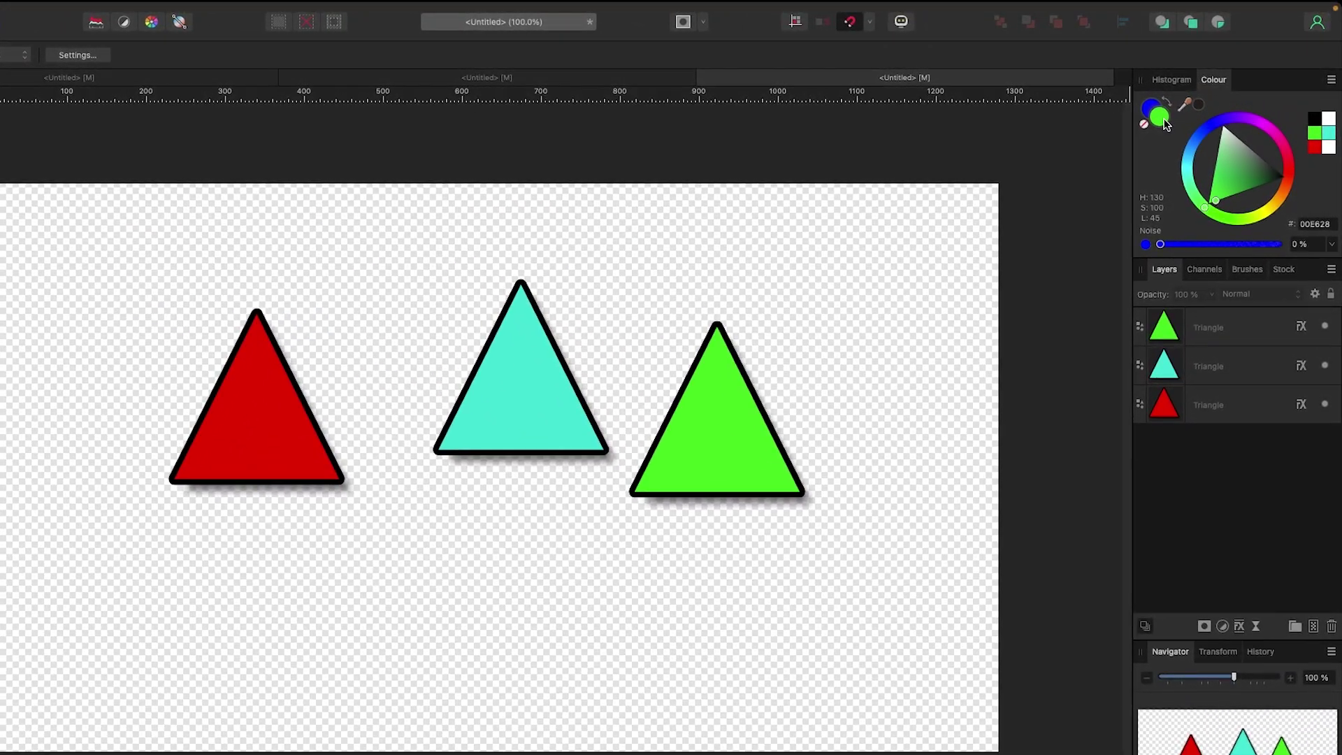
left_click(1155, 112)
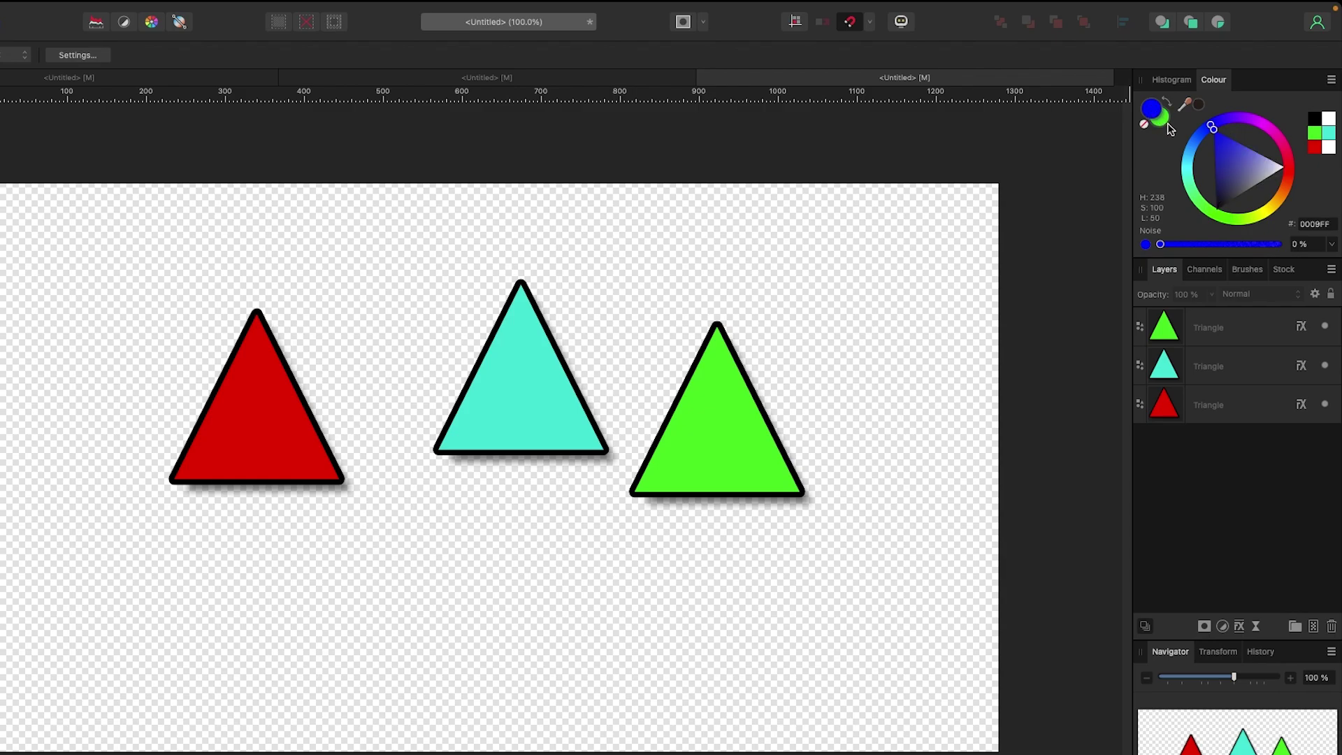
left_click(1164, 122)
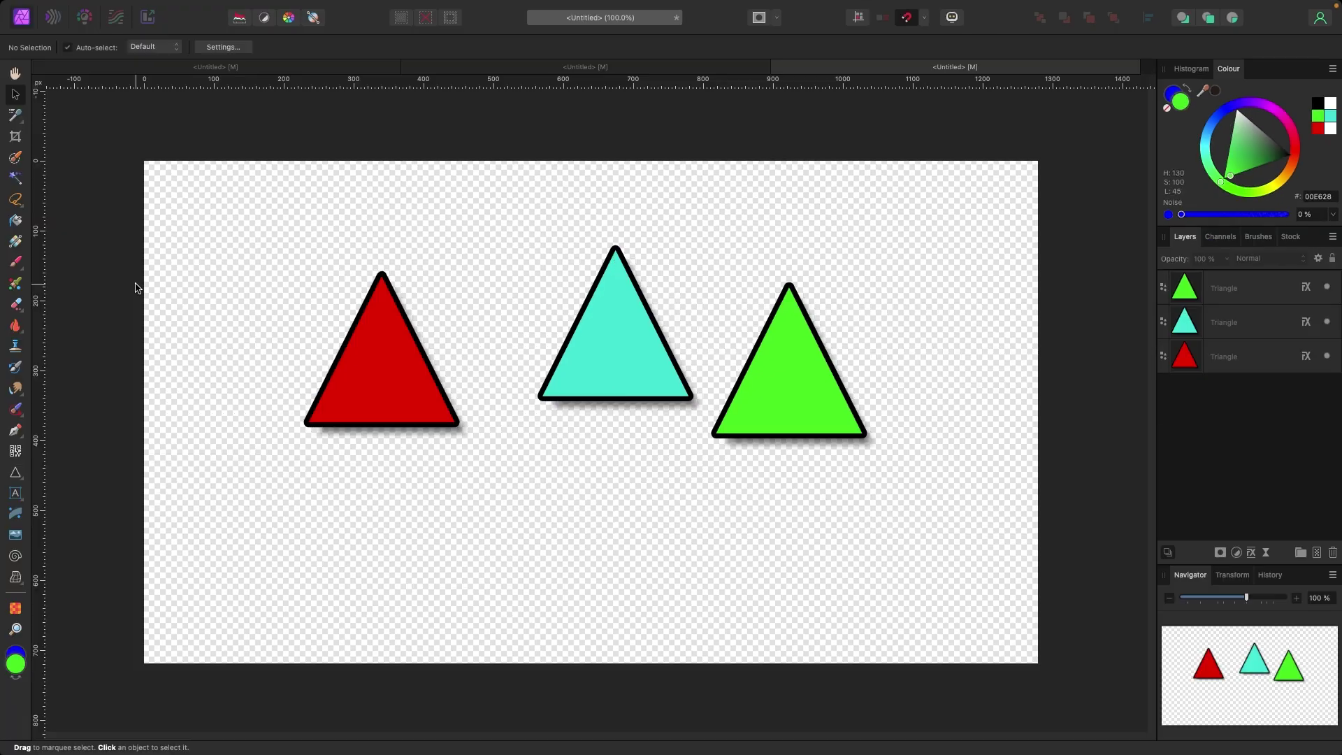
key("b")
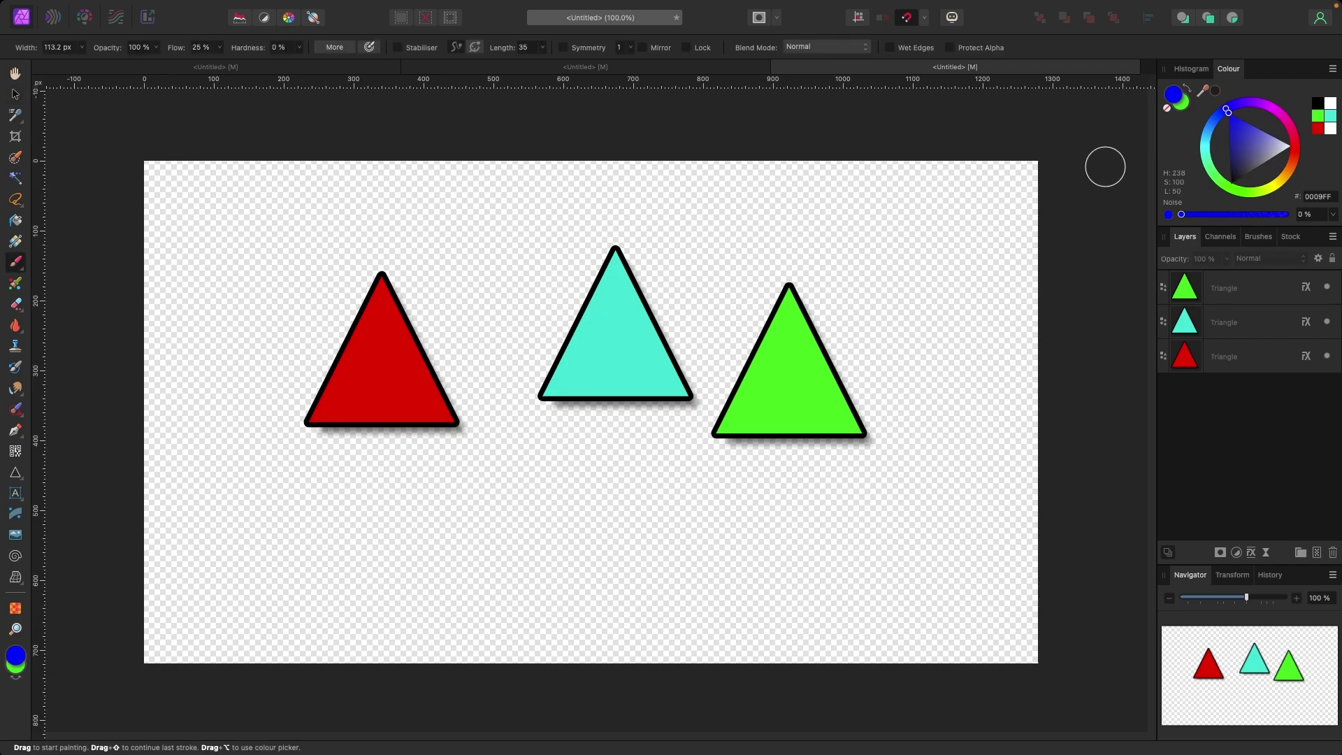
left_click(1182, 111)
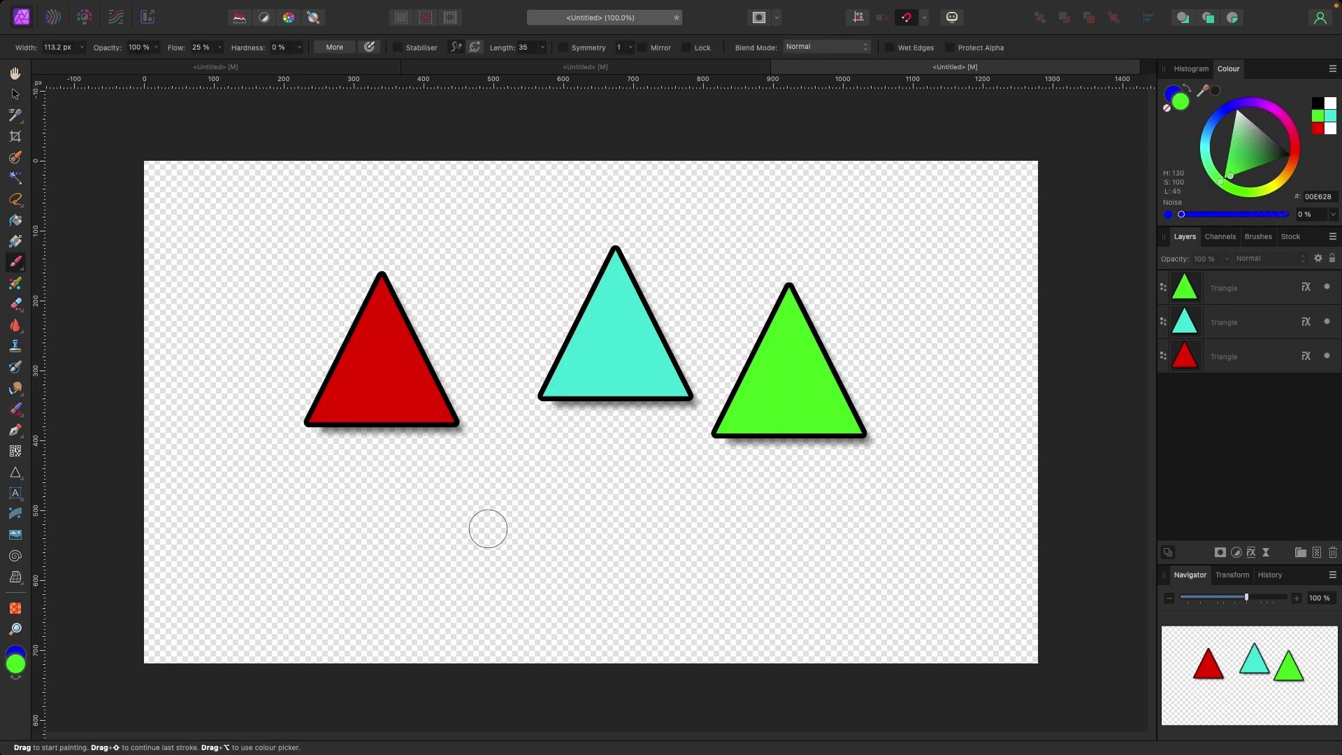
left_click(578, 559)
left_click_drag(577, 560, 853, 562)
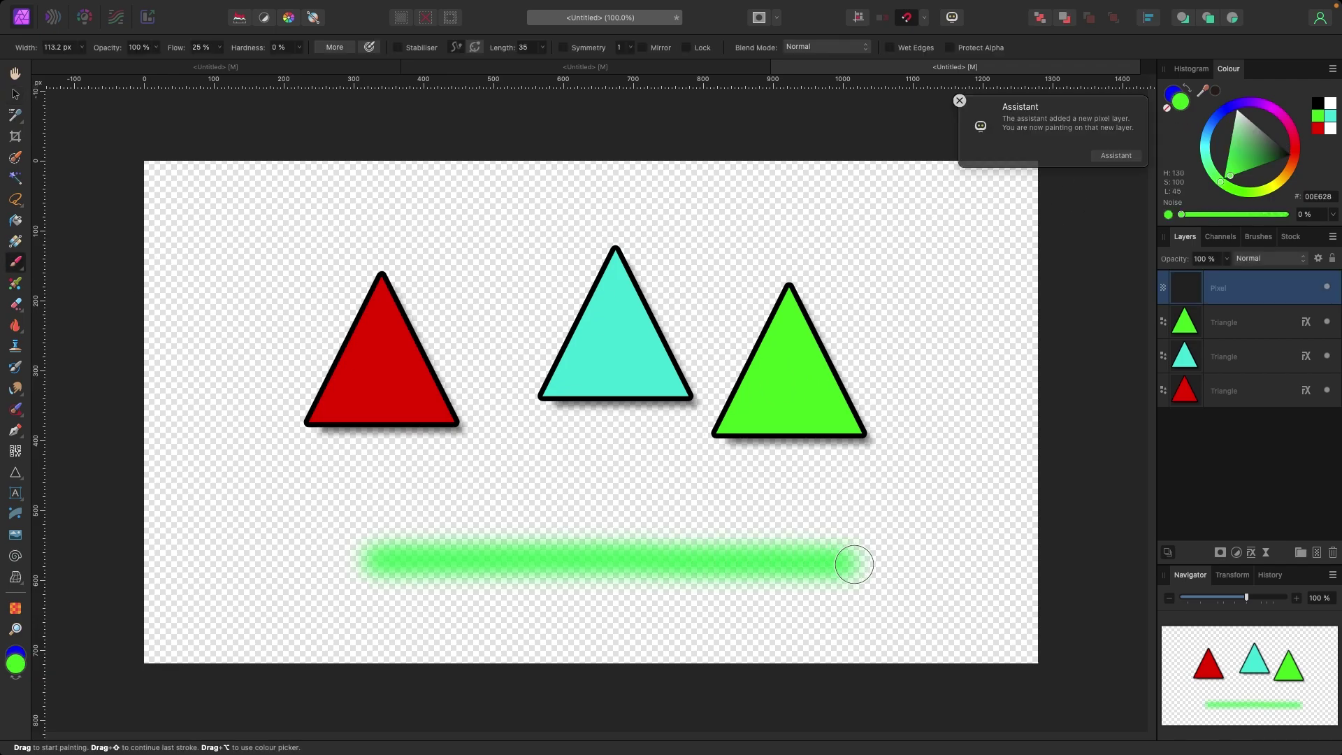
- Alternating blue and green, paint a blue band below, then green and blue bands above
key("x")
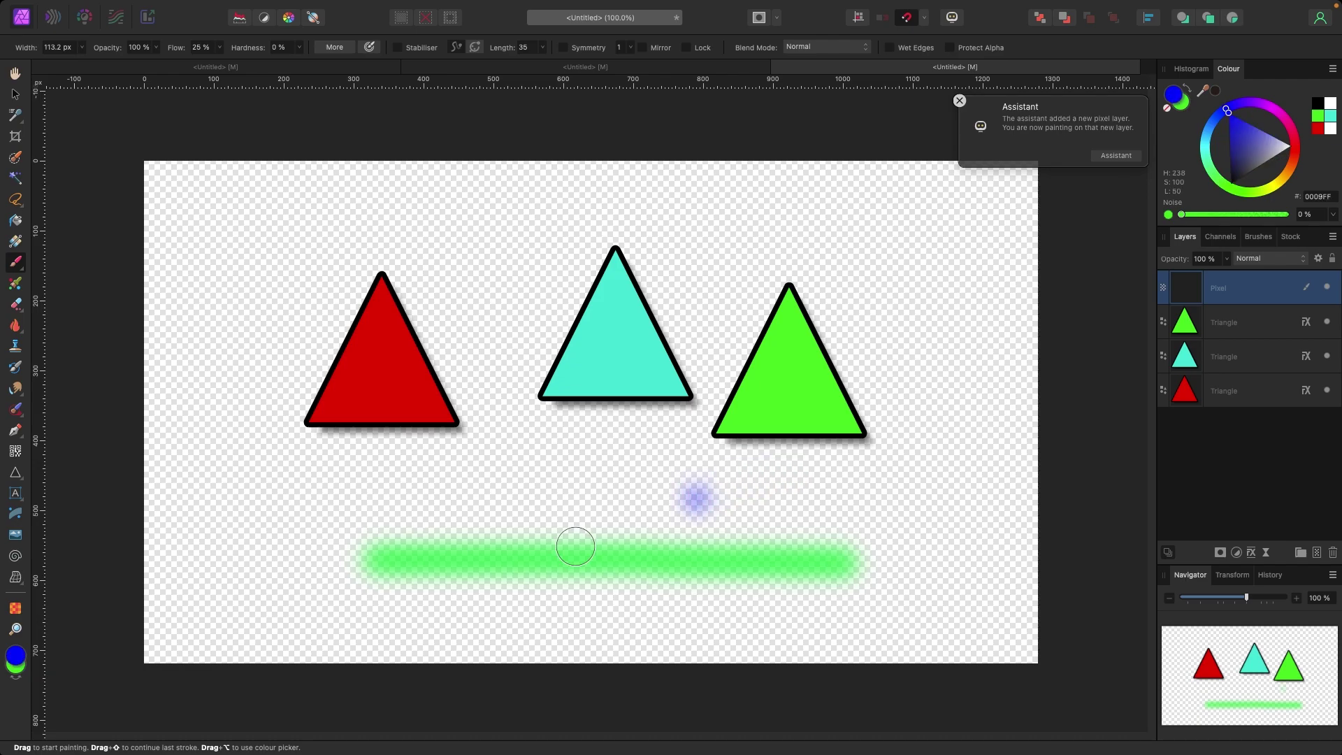
left_click_drag(368, 606, 803, 602)
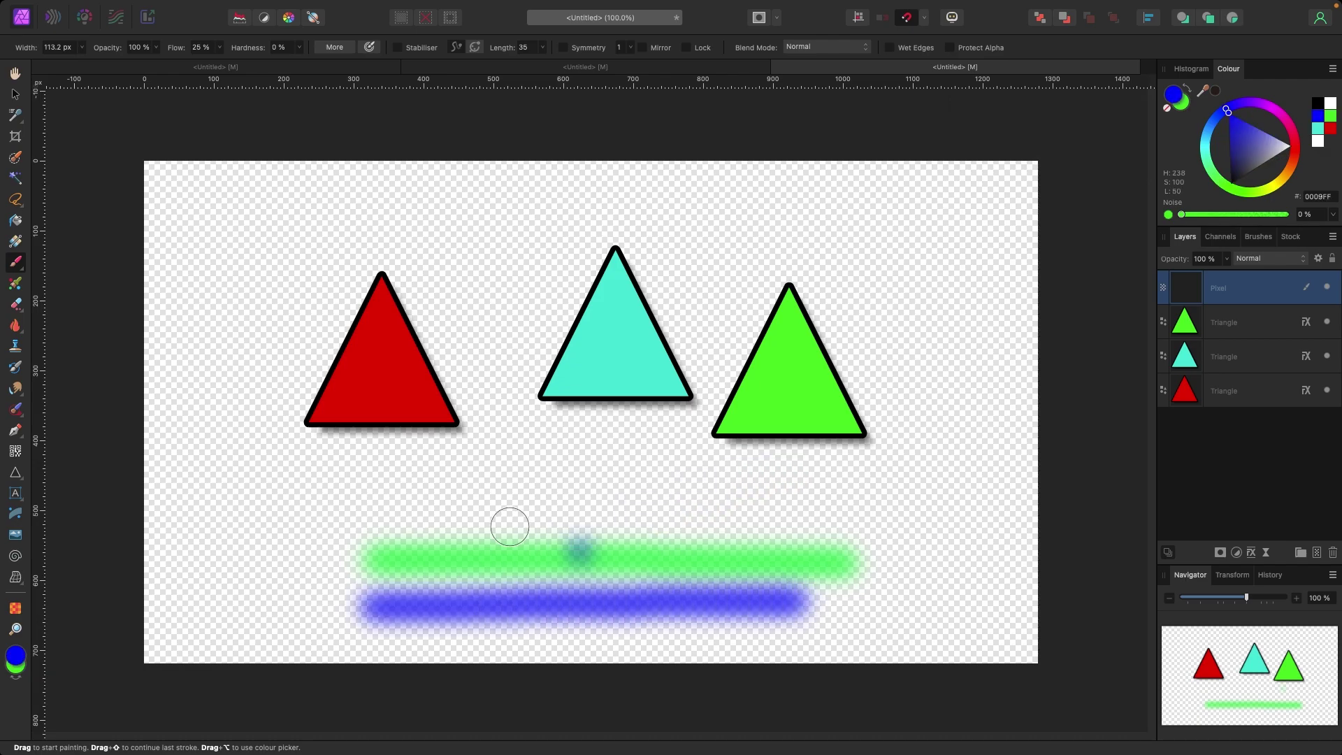
key("x")
left_click(441, 518)
left_click_drag(401, 515, 825, 513)
key("x")
mouse_move(480, 482)
left_mouse_down()
mouse_move(405, 474)
mouse_move(803, 467)
left_mouse_up()
left_click(845, 459)
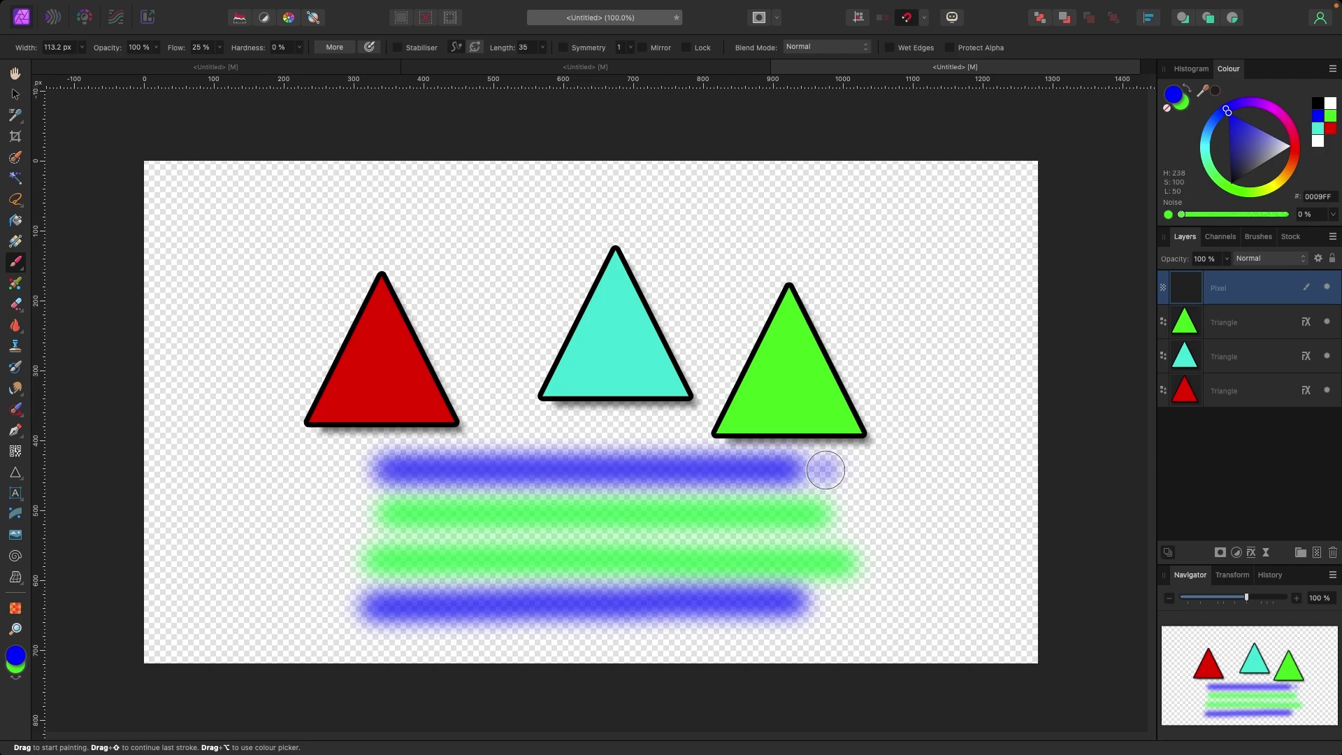